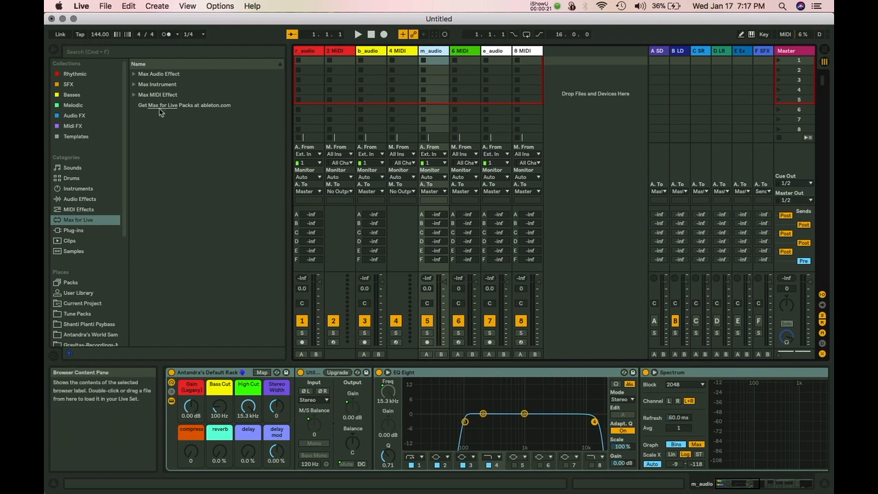
Show the Rhythmic collection in the browser and select the 909 Core Kit.adg preset.
left_click(72, 74)
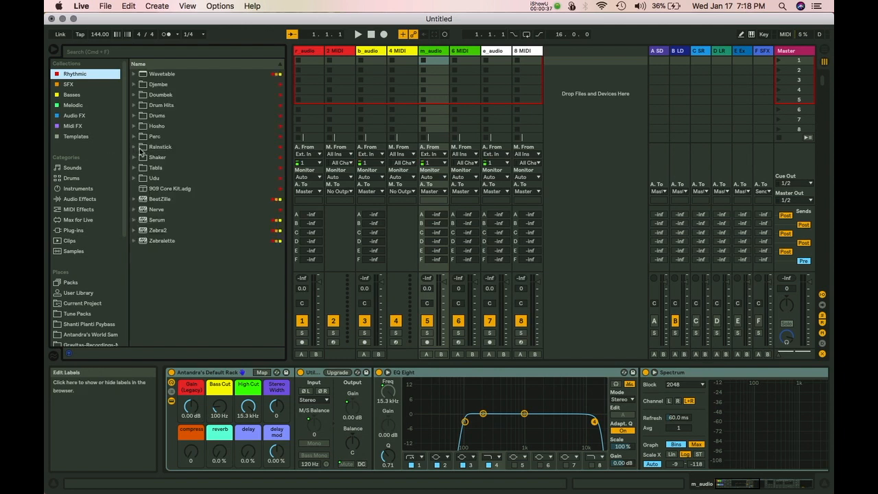
left_click(164, 191)
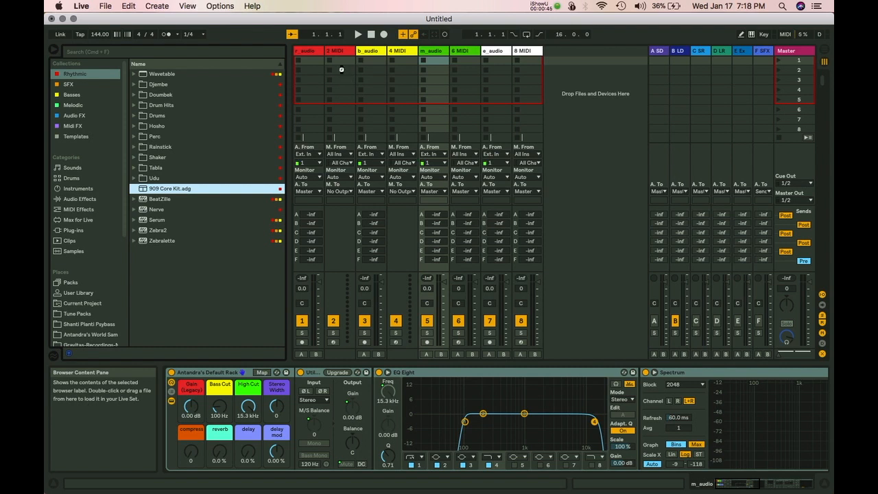
Load the 909 Core Kit onto track 2, create an empty clip, and add kick and snare notes.
left_click_drag(342, 69, 342, 68)
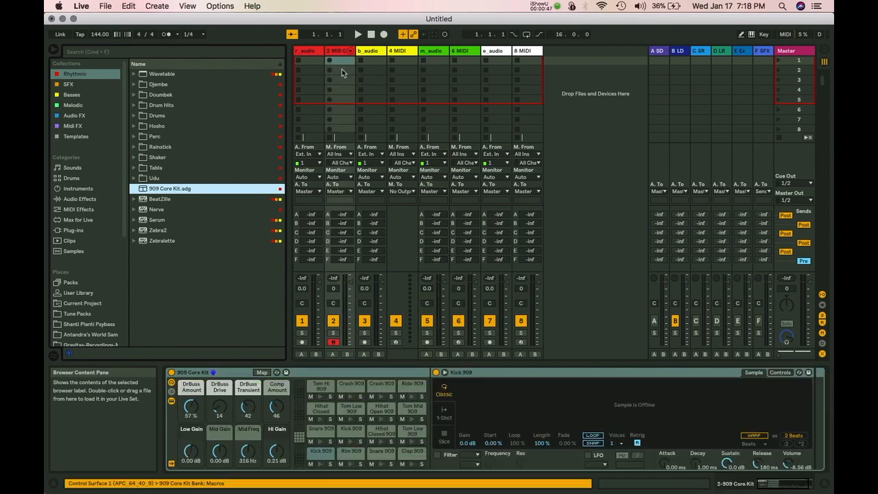
double_click(343, 63)
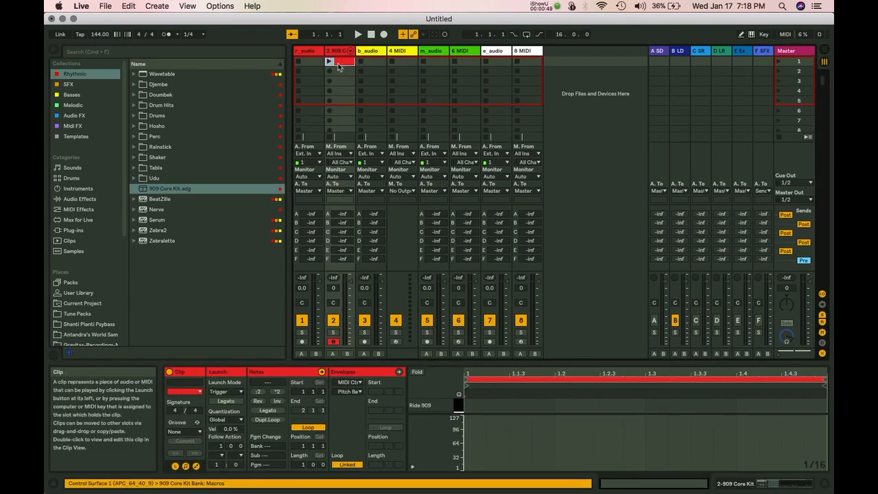
left_click_drag(457, 361, 456, 158)
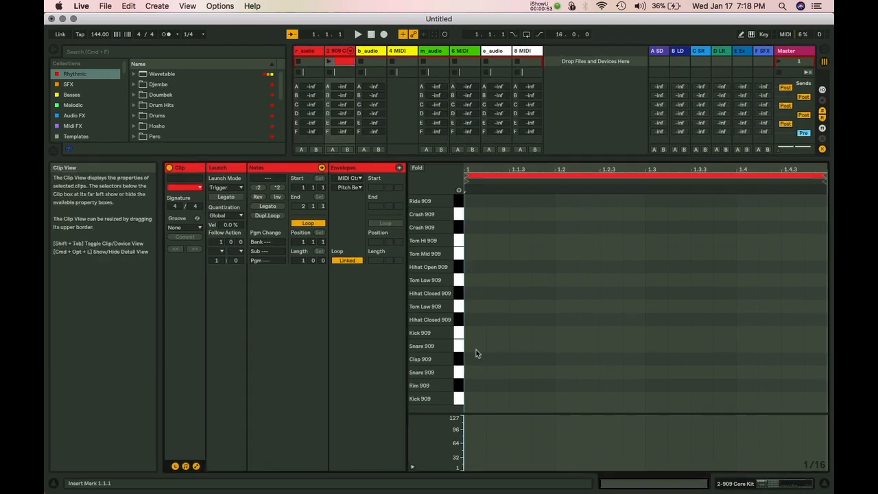
double_click(471, 332)
left_click(561, 306)
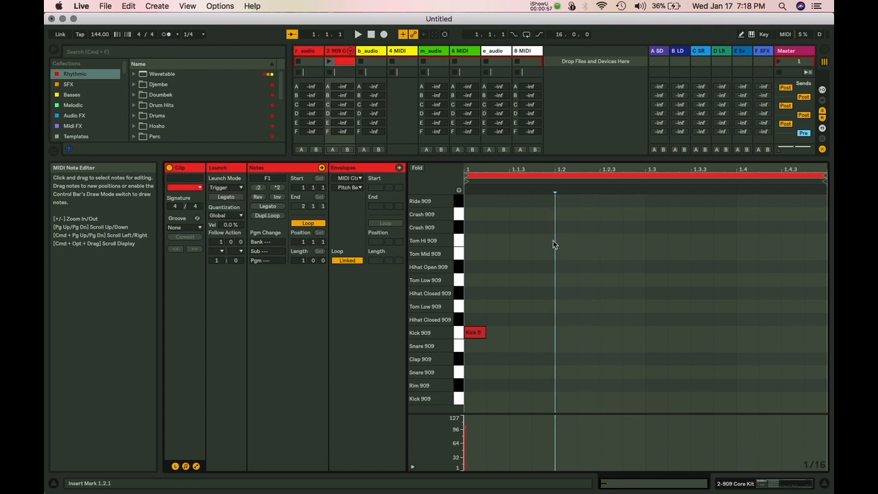
double_click(563, 373)
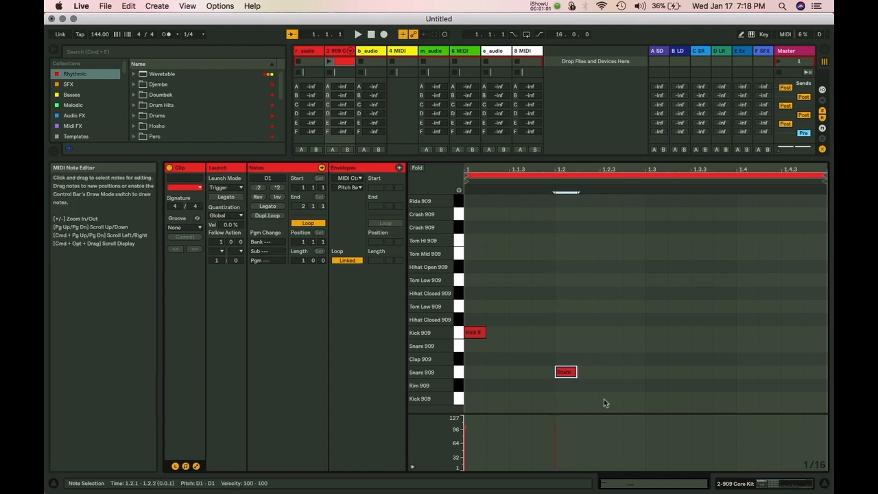
double_click(480, 399)
Move the upper kick to 1.1.3 and place a closed hi-hat note at 1.1.
left_click_drag(478, 332, 523, 332)
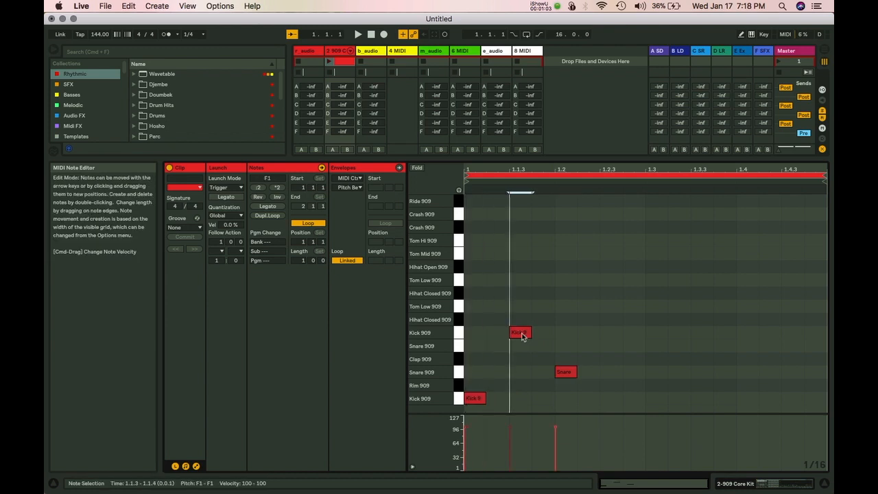
left_click(563, 314)
left_click(492, 250)
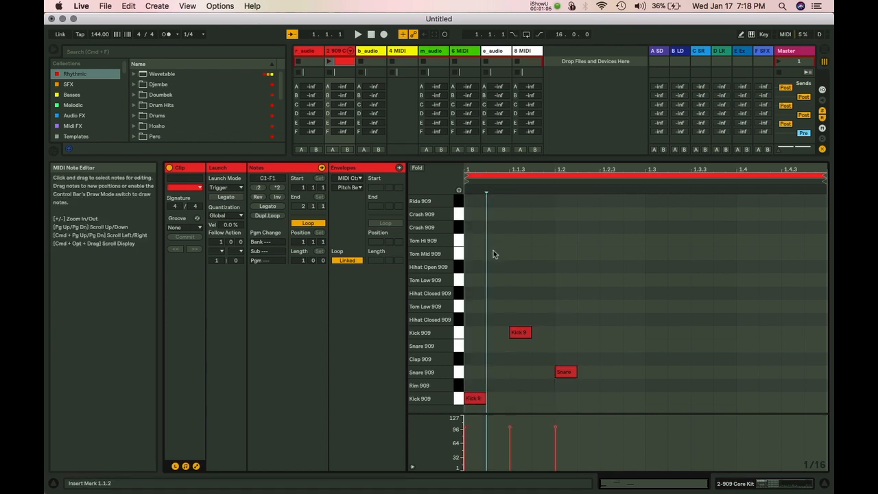
double_click(494, 241)
mouse_move(494, 246)
left_mouse_down()
mouse_move(492, 297)
mouse_move(473, 296)
mouse_move(535, 298)
mouse_move(521, 295)
left_mouse_up()
Fill the bar with eighth-note hi-hats, duplicate the kick-snare pattern, and launch the clip.
key("super+d")
key("super+d")
key("super+d")
key("super+d")
key("super+d")
key("super+d")
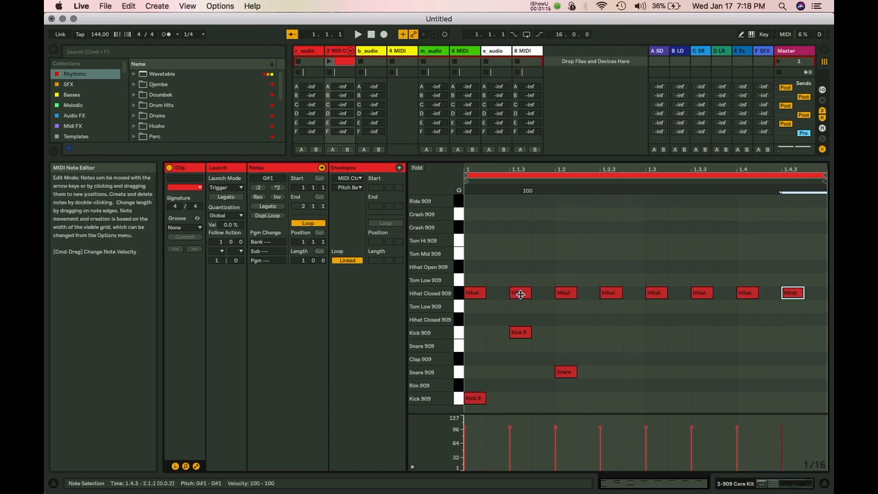
left_click(532, 320)
mouse_move(571, 323)
left_mouse_down()
mouse_move(464, 385)
mouse_move(458, 410)
left_mouse_up()
key("super+d")
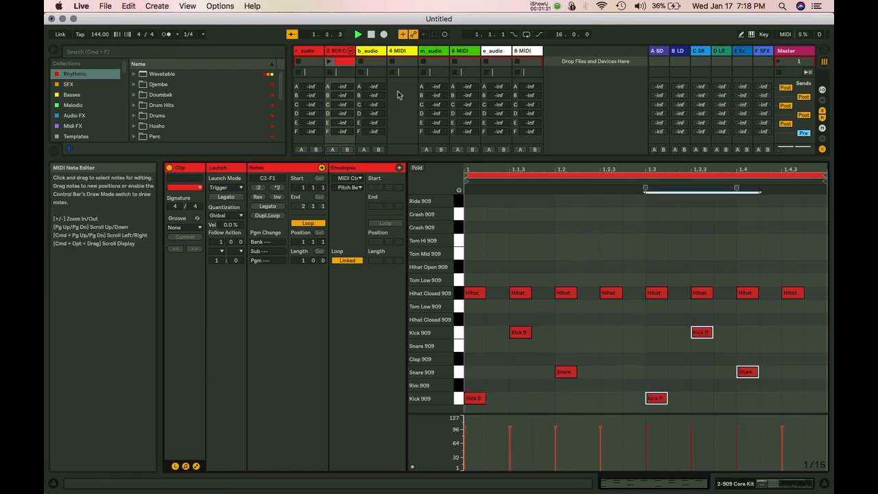
left_click(330, 63)
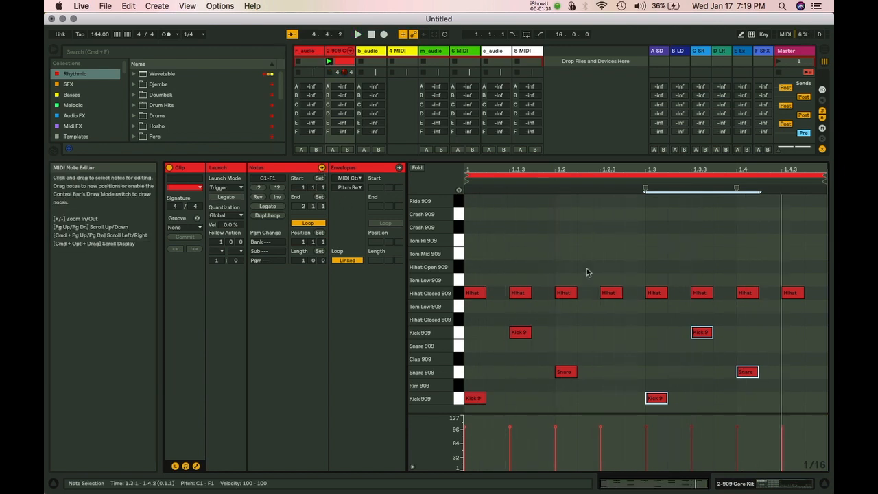
left_click(582, 335)
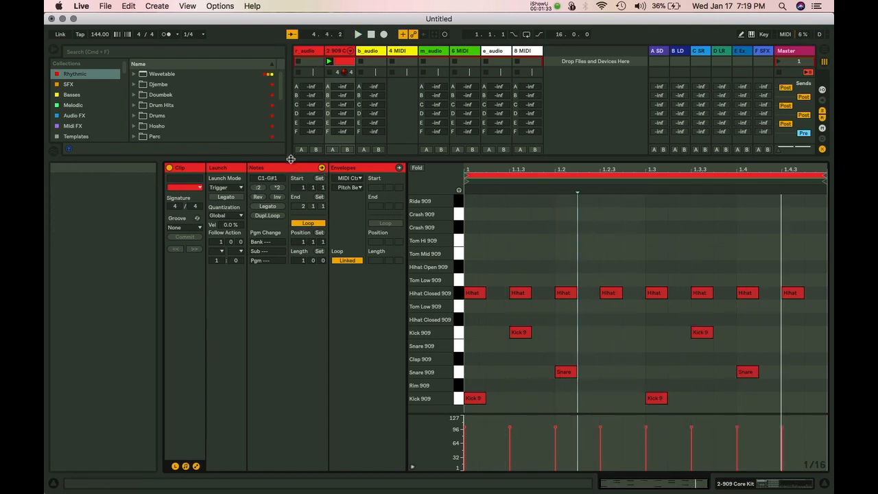
Change the tempo to 128 BPM, then to 88.00 BPM, while the drum loop plays.
left_click_drag(290, 158, 290, 229)
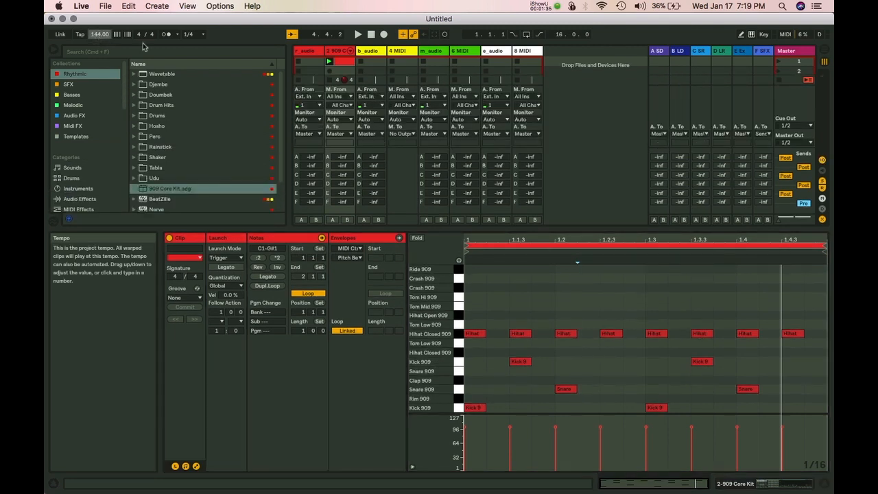
double_click(100, 36)
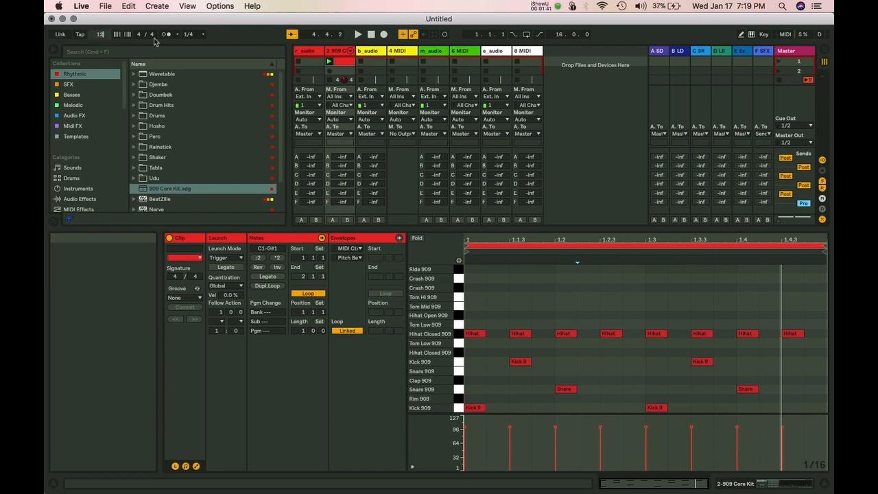
key("Return")
key("space")
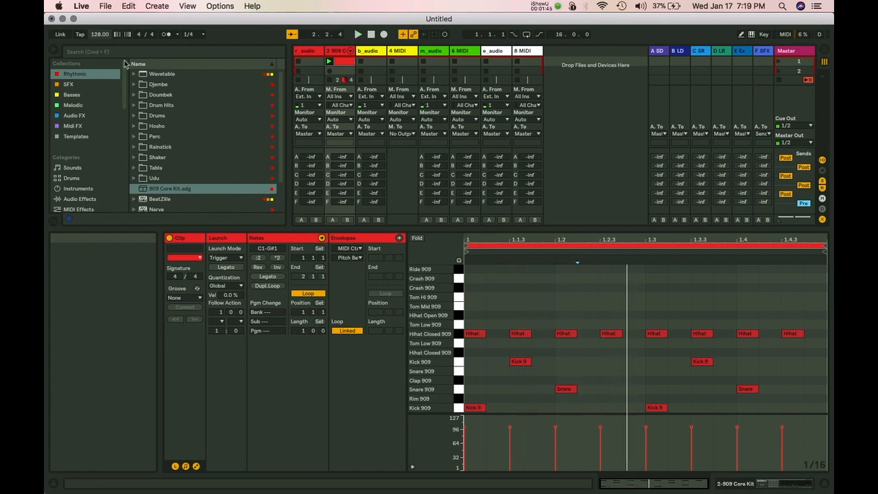
left_click_drag(386, 229, 377, 355)
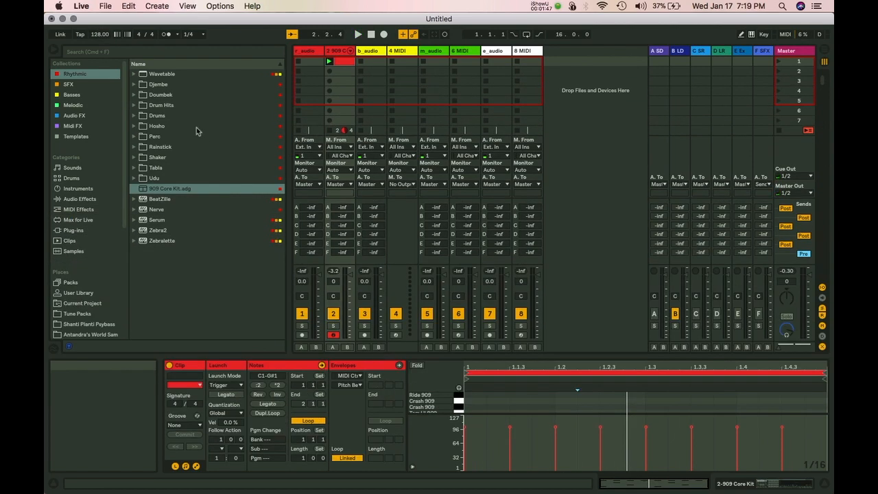
left_click(98, 36)
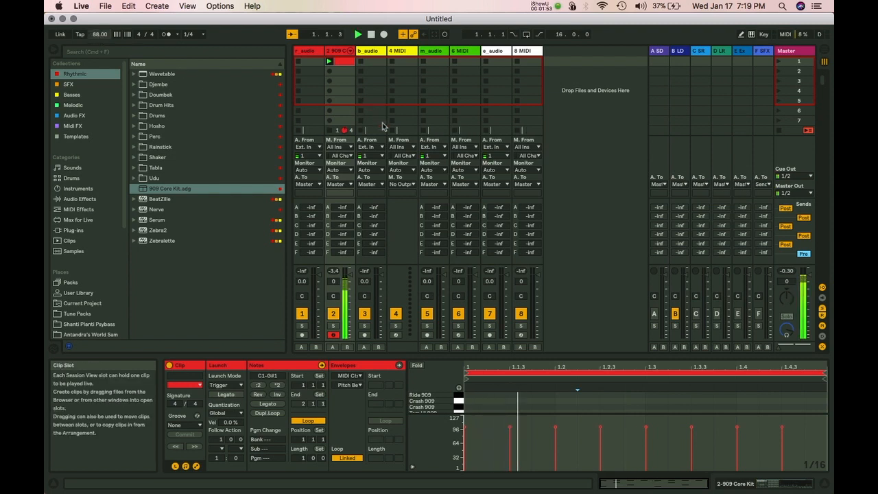
left_click_drag(588, 357, 583, 127)
left_click(527, 215)
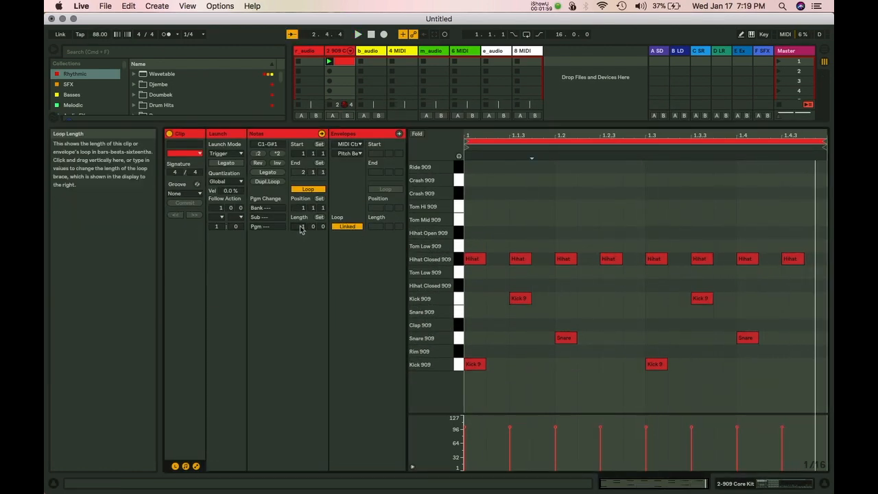
Set the clip loop to 2 bars and copy the first bar's notes into bar 2.
left_click_drag(300, 228, 301, 221)
left_click(531, 226)
key("super+a")
key("super+d")
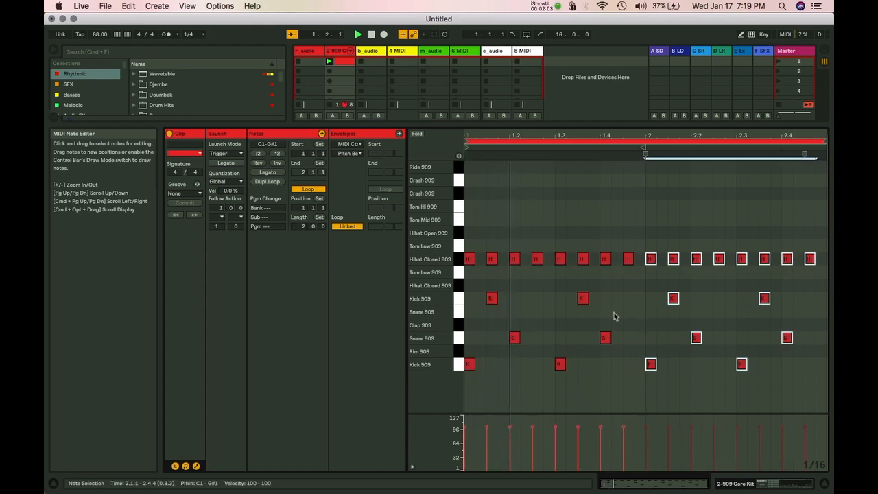
Rework the kicks: nudge one to 1.3.3, remove an upper kick, and add kicks at 2.3.3 and 2.4.3.
left_click(559, 364)
key("Right")
key("Right")
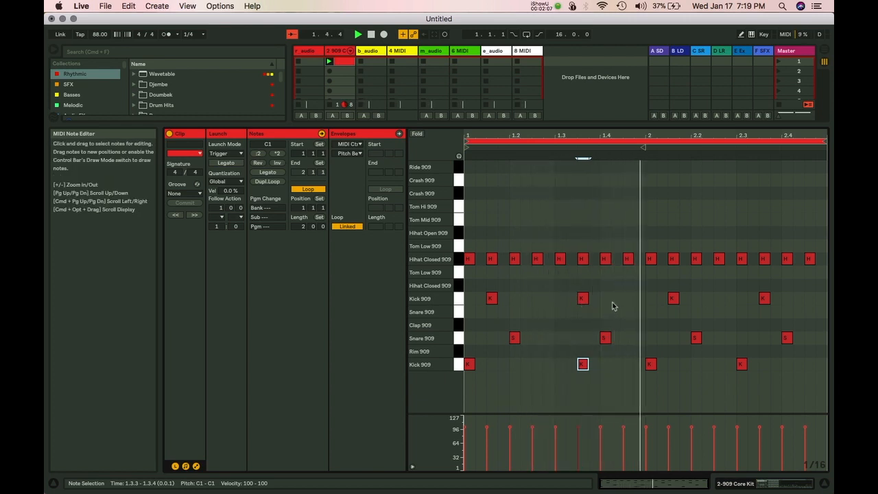
double_click(586, 300)
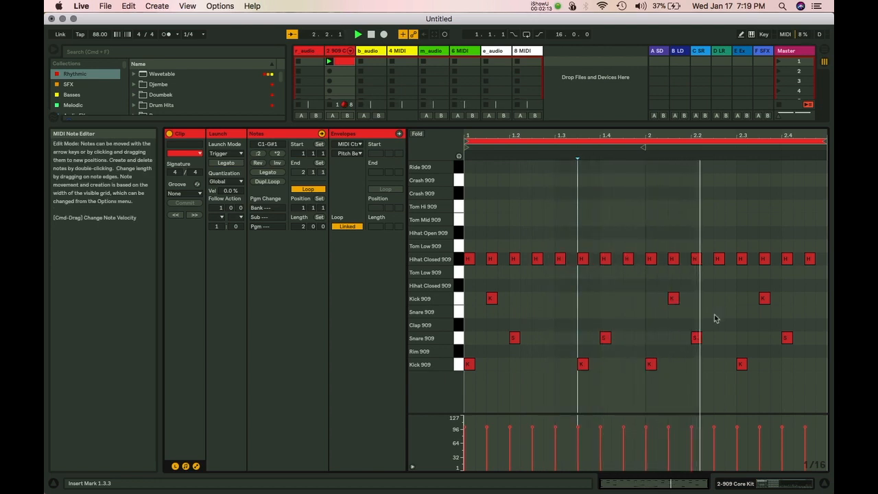
left_click(764, 299)
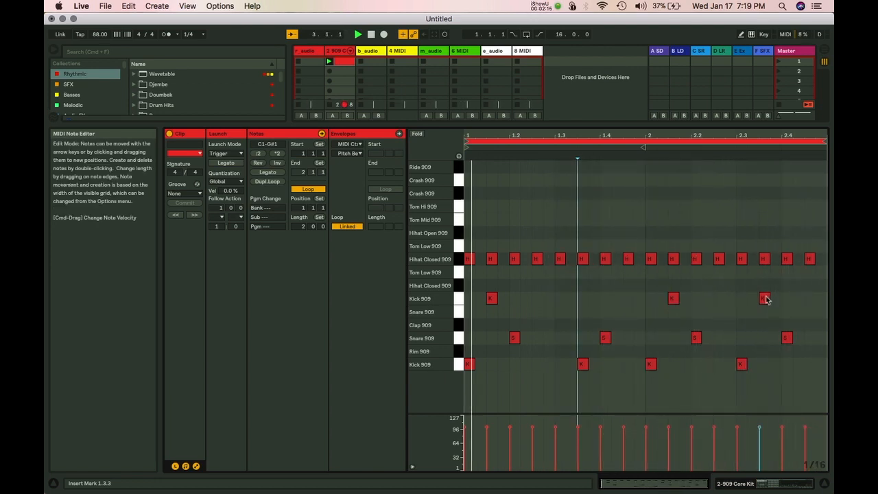
left_click_drag(766, 299, 764, 365)
double_click(809, 364)
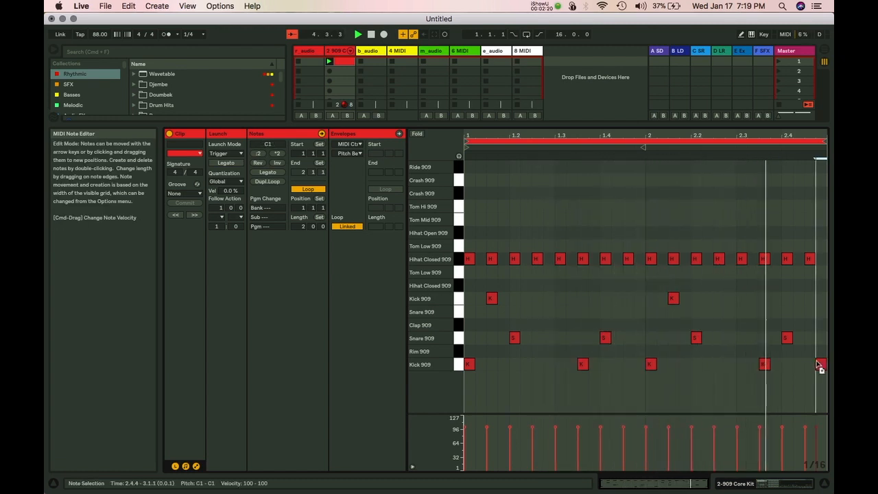
left_click(691, 282)
Show the track input/output rows, enlarge the mixer, and select the 909 Core Kit track.
key("super+alt+i")
left_click_drag(421, 285, 416, 317)
left_click(335, 52)
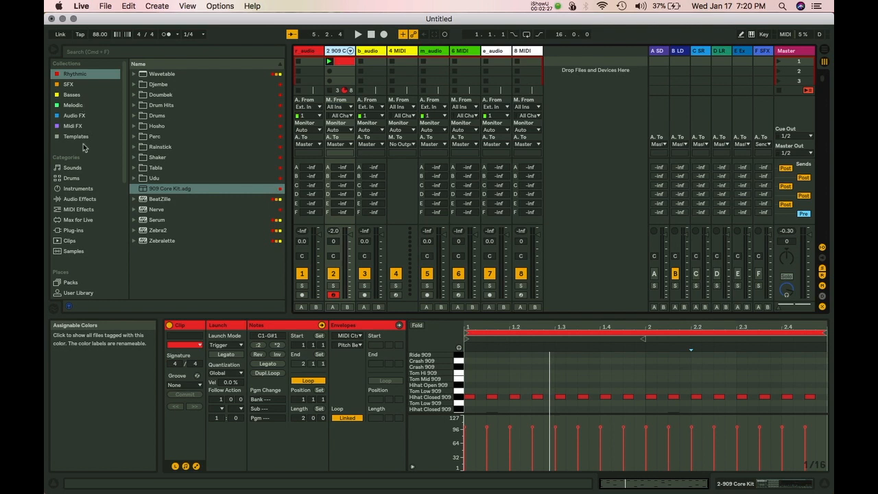
Add Drum Buss from Audio Effects to the 909 Core Kit track and start playback.
left_click(78, 199)
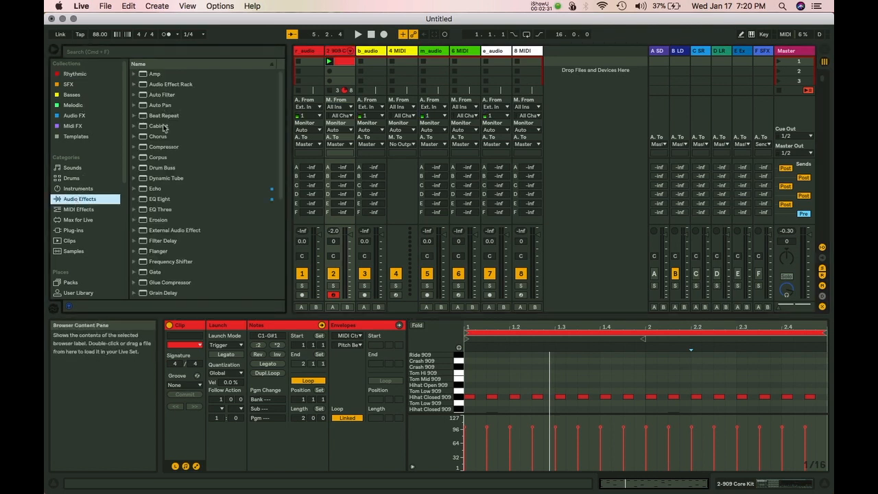
left_click_drag(158, 170, 345, 54)
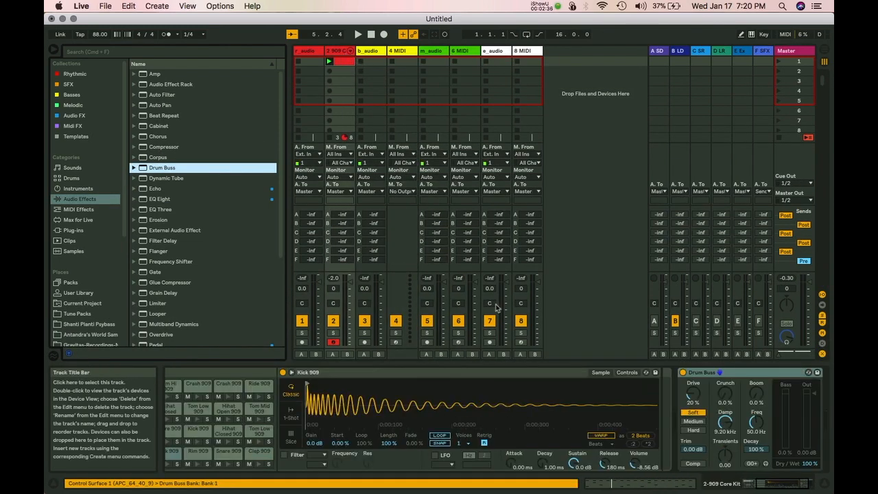
left_click(692, 389)
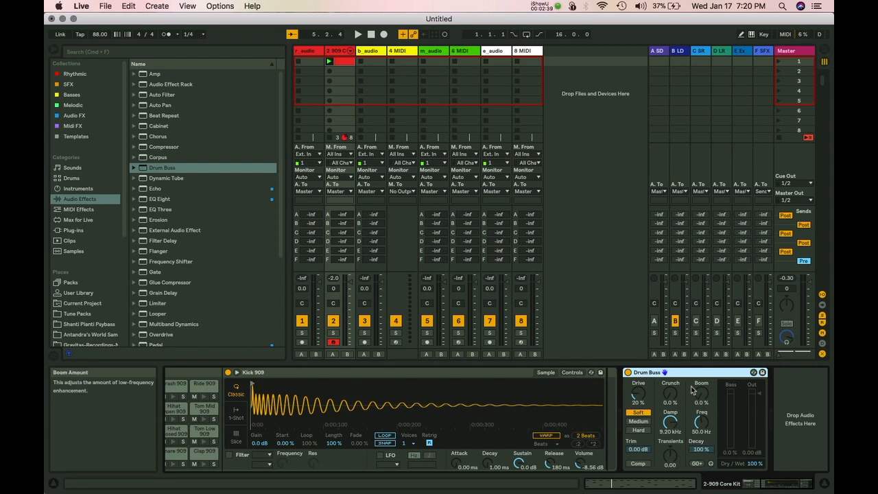
key("space")
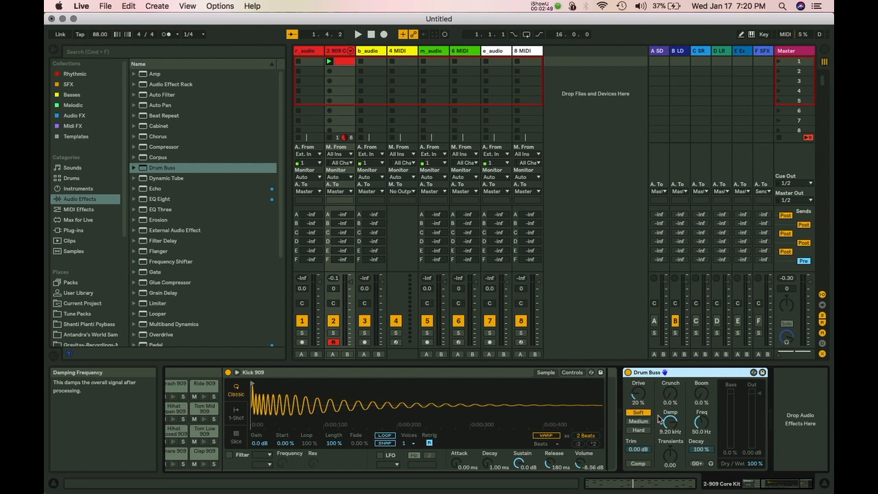
Set Drum Buss Drive to 56% and Crunch to 45%, lower Damp, and push Transients to full.
key("space")
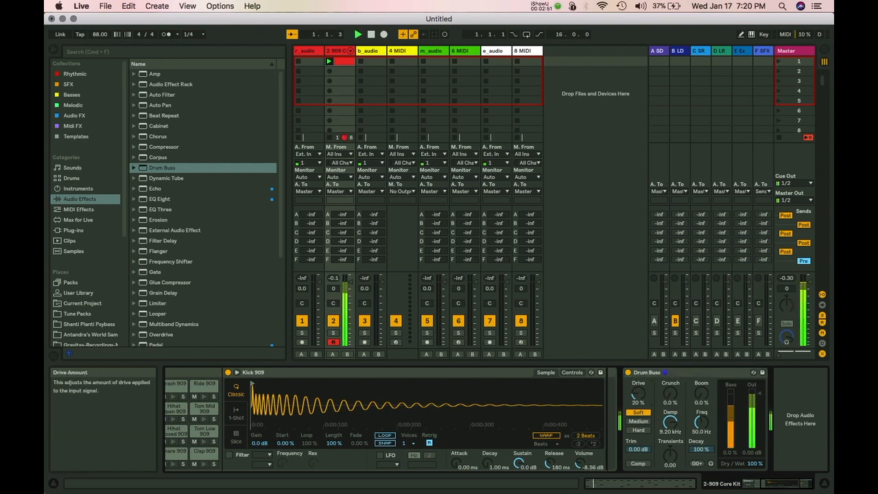
left_click_drag(638, 397, 639, 363)
left_click_drag(668, 396, 669, 355)
left_click_drag(641, 393, 671, 470)
left_click_drag(700, 422, 670, 394)
mouse_move(673, 464)
left_mouse_down()
mouse_move(674, 432)
mouse_move(673, 480)
mouse_move(674, 415)
mouse_move(671, 449)
left_mouse_up()
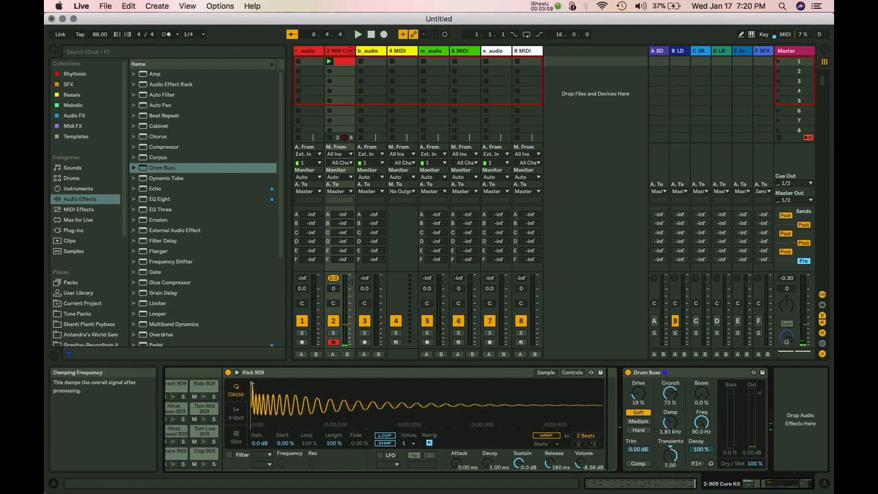
left_click_drag(670, 393, 670, 411)
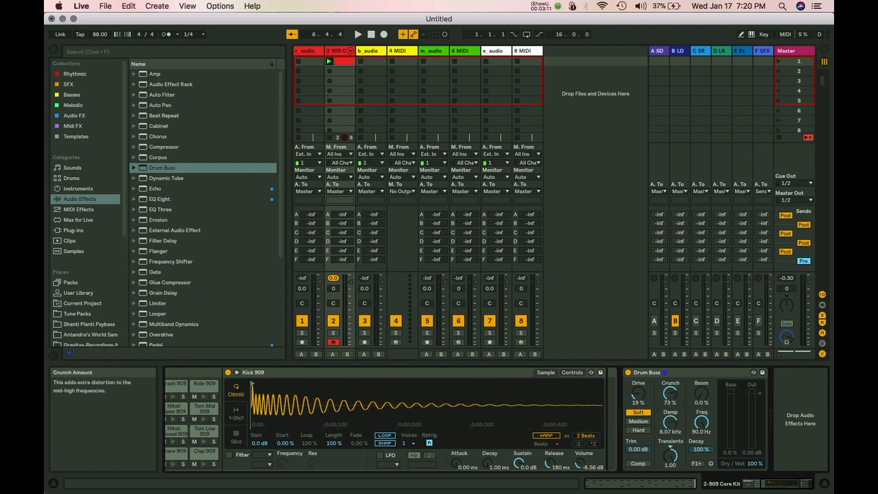
Keep Soft distortion, add 21% Boom, and snap its frequency down to 36.7 Hz.
left_click(639, 422)
left_click(639, 431)
left_click(636, 412)
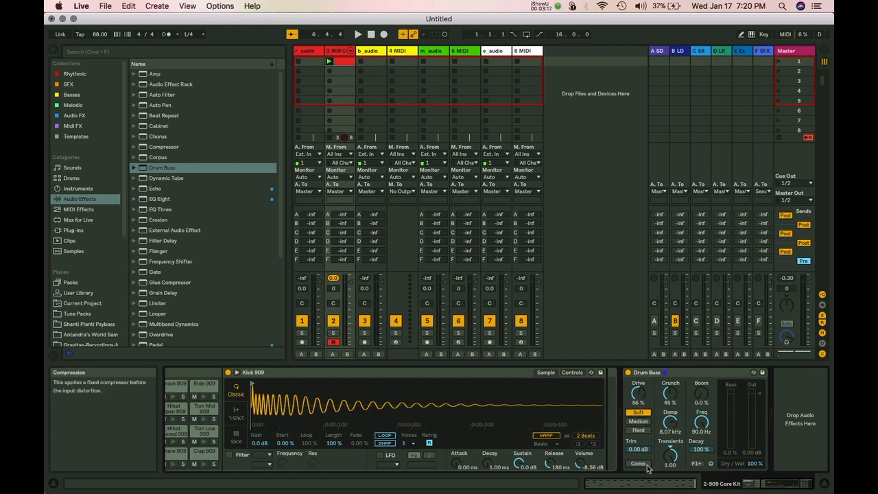
left_click_drag(702, 401, 703, 399)
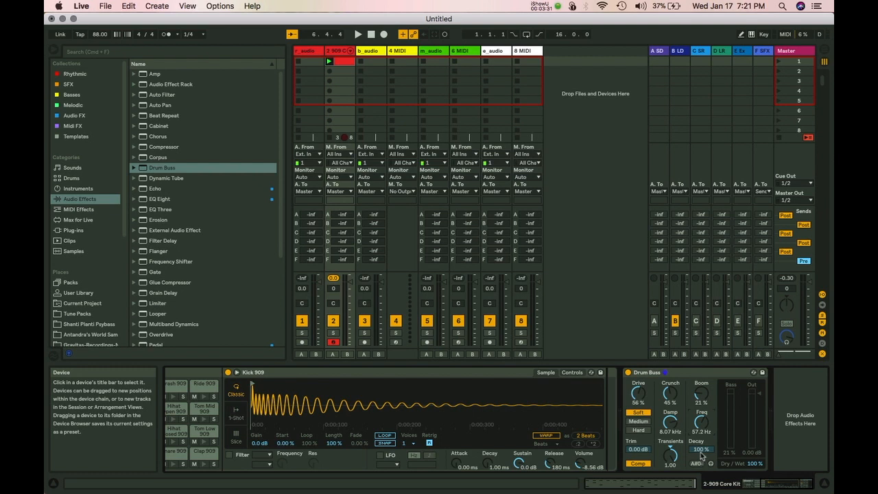
left_click_drag(700, 426, 699, 433)
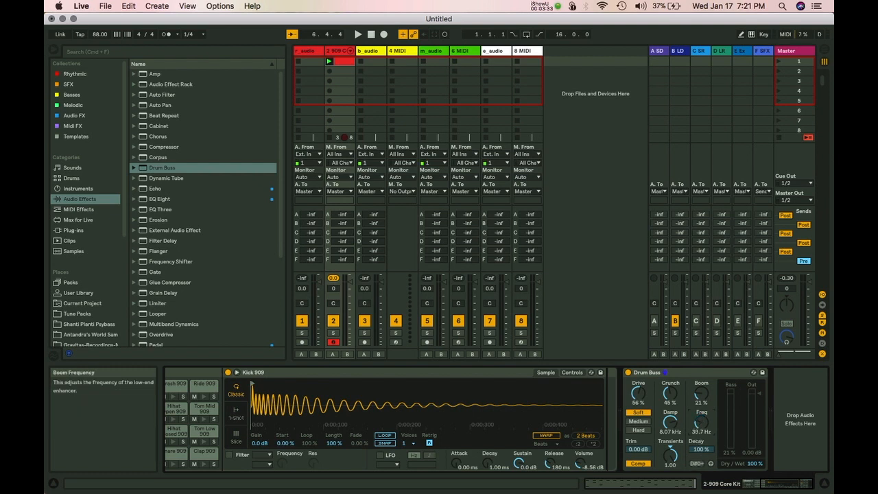
left_click(698, 464)
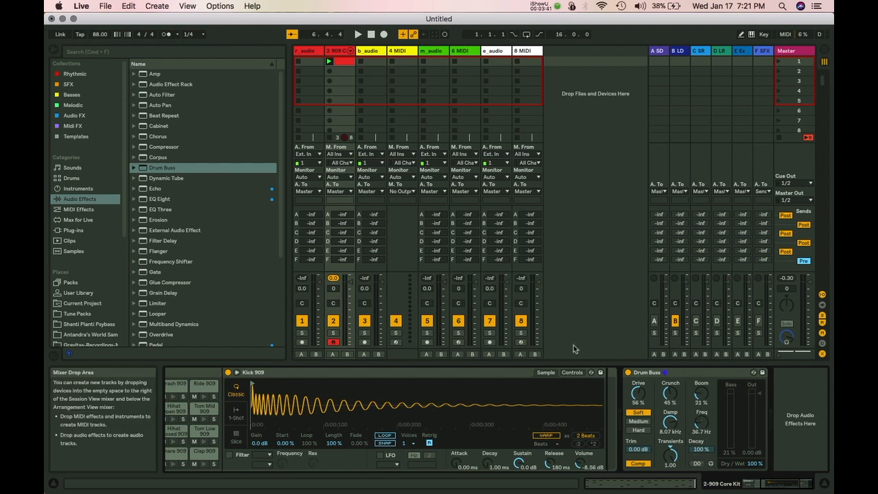
Set Drum Buss Boom to 56% with its frequency snapped to 43.7 Hz.
key("space")
left_click_drag(701, 394, 700, 357)
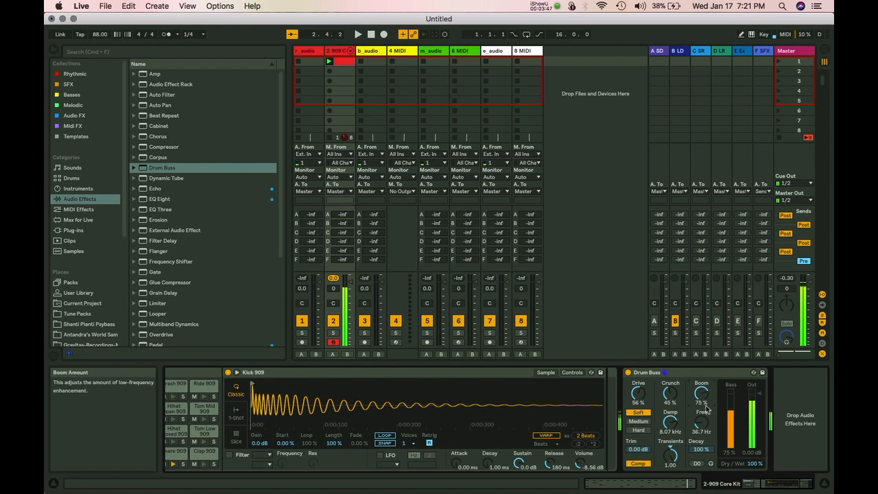
left_click_drag(700, 422, 701, 416)
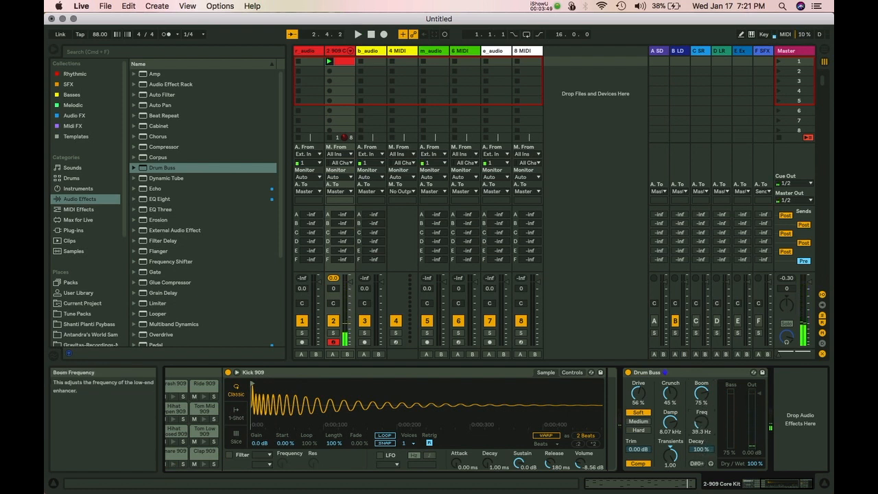
left_click(697, 464)
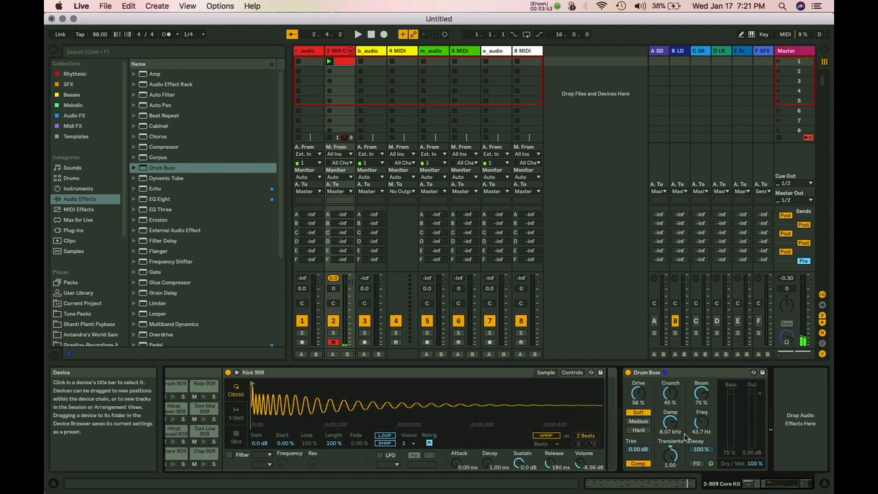
key("space")
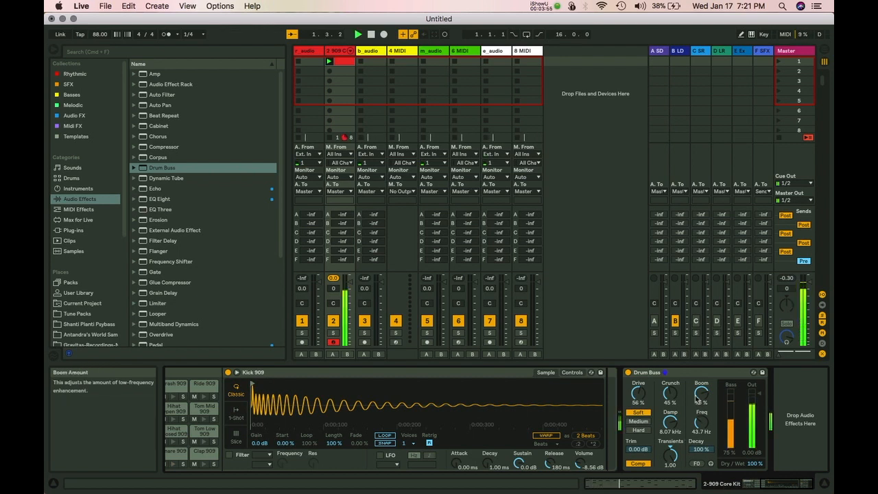
left_click_drag(700, 394, 701, 404)
key("space")
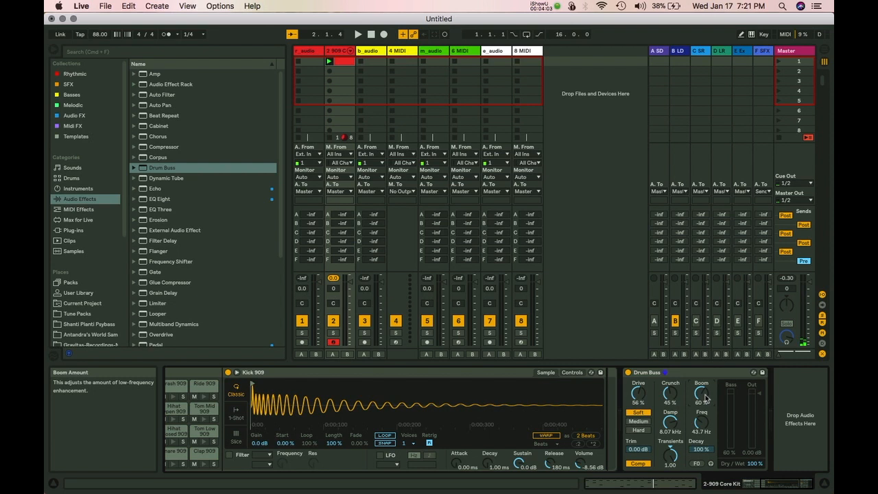
key("space")
mouse_move(705, 397)
left_mouse_down()
mouse_move(705, 390)
mouse_move(705, 397)
left_mouse_up()
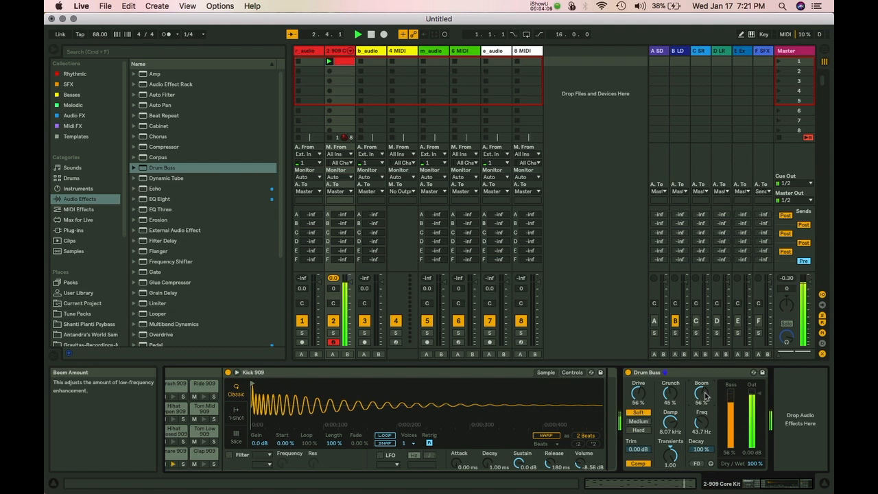
Set Drum Buss Dry/Wet to 50% and select Wavetable in the Instruments browser.
left_click_drag(754, 463, 754, 480)
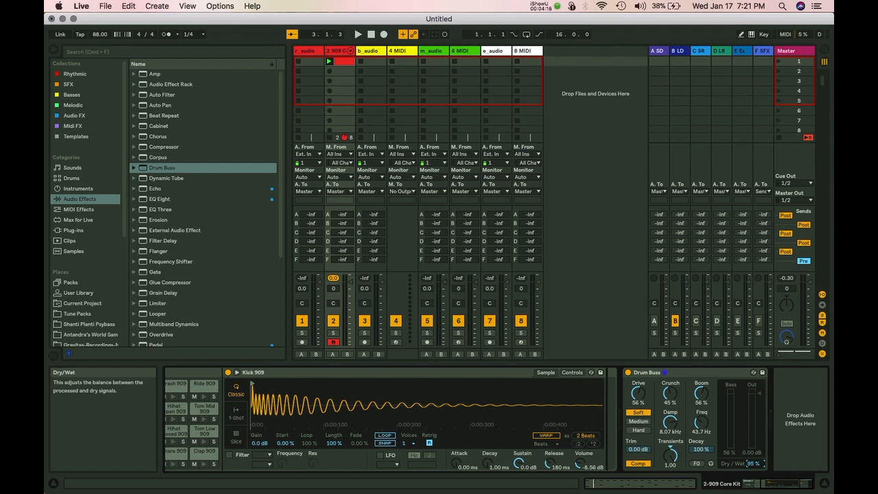
key("space")
mouse_move(754, 464)
left_mouse_down()
mouse_move(755, 486)
mouse_move(754, 462)
left_mouse_up()
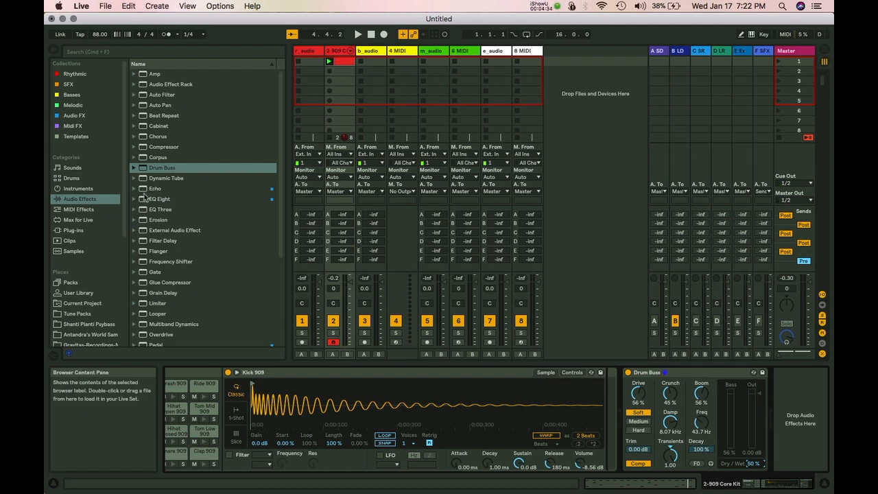
left_click(77, 188)
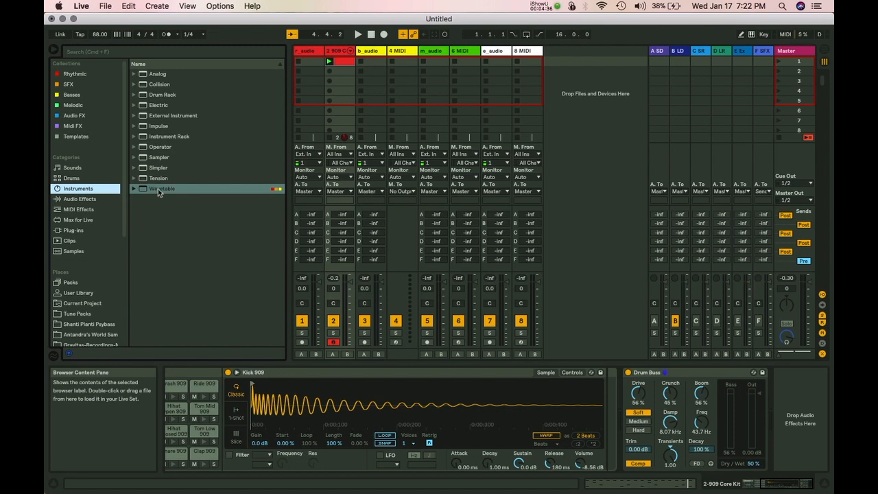
left_click(159, 191)
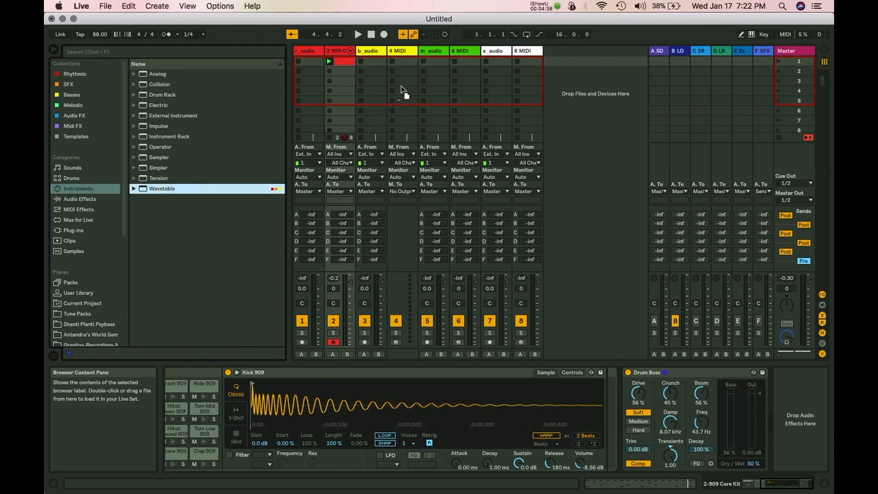
Load Wavetable onto track 4 and choose the Basics Pulse PW wavetable for Oscillator 1.
left_click_drag(393, 76, 395, 79)
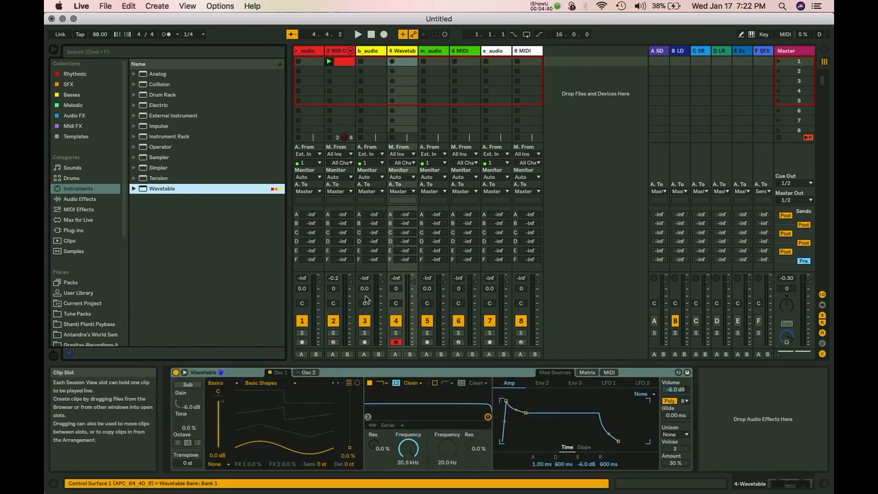
left_click(185, 371)
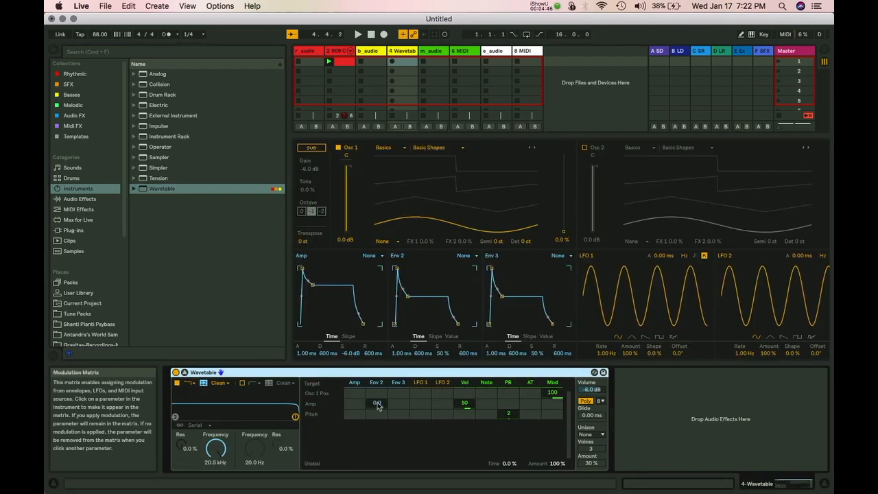
left_click(389, 150)
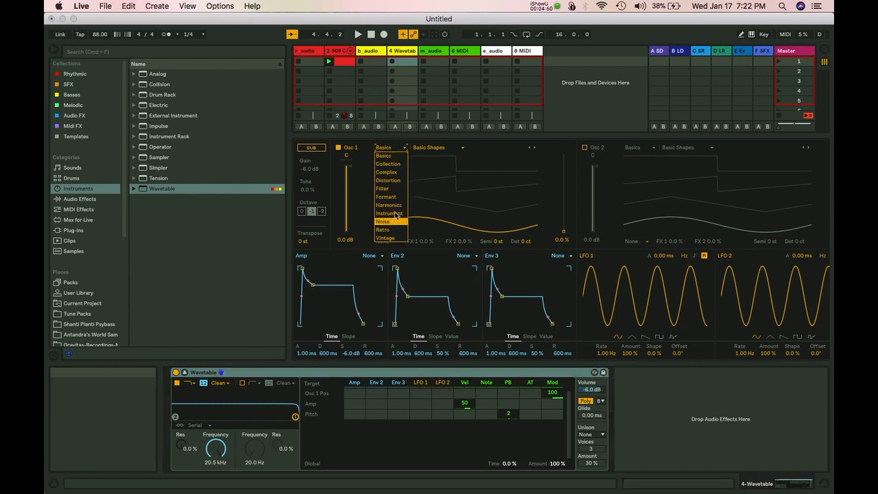
left_click(428, 152)
left_click(428, 150)
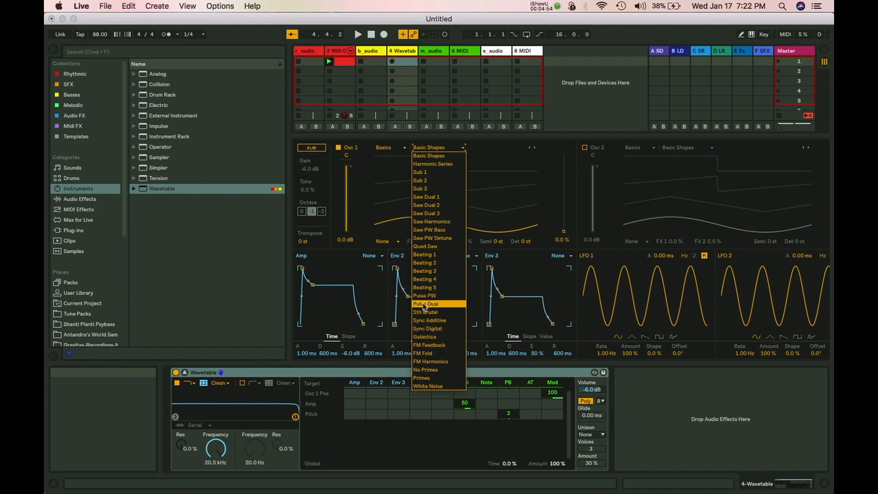
left_click(426, 296)
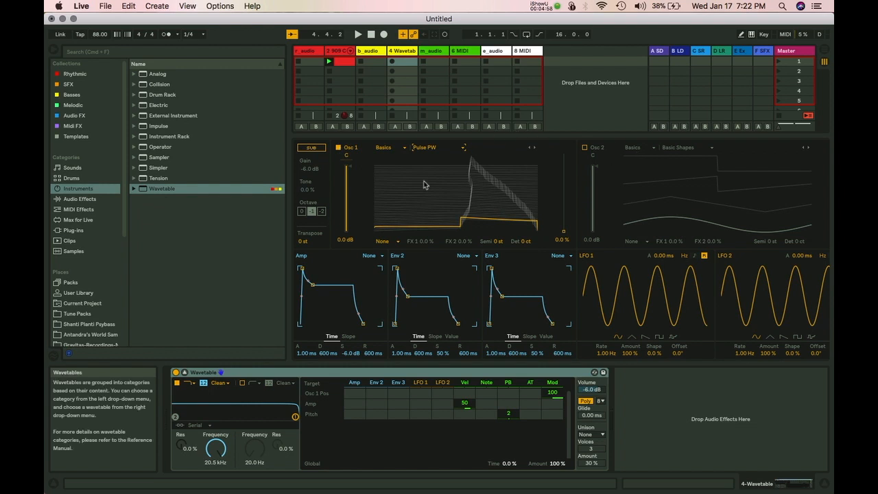
Turn on the sub oscillator and set both Amp and Env 2 attack to 0 ms.
left_click(311, 148)
left_click(310, 149)
left_click(310, 149)
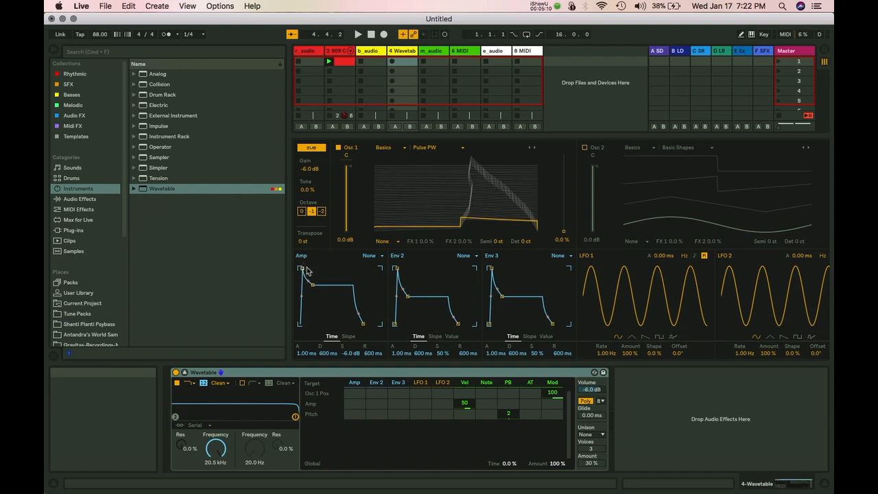
mouse_move(300, 268)
left_mouse_down()
mouse_move(312, 269)
mouse_move(301, 271)
left_mouse_up()
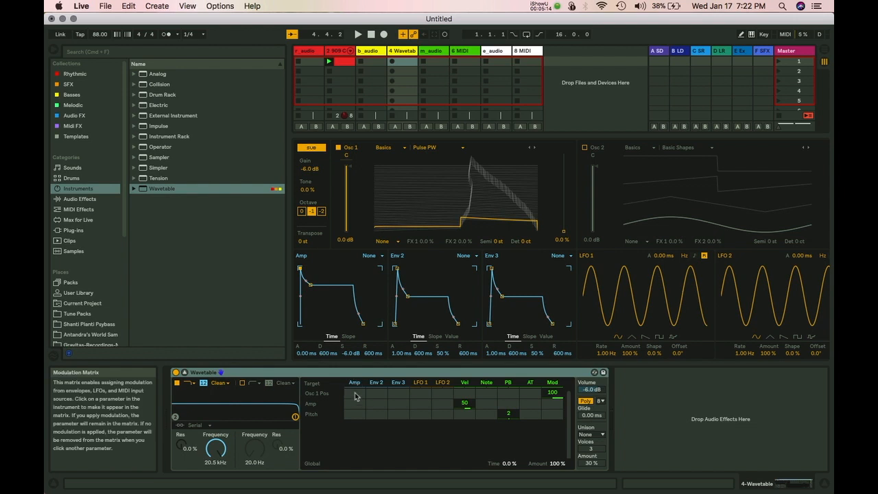
left_click_drag(396, 269, 407, 267)
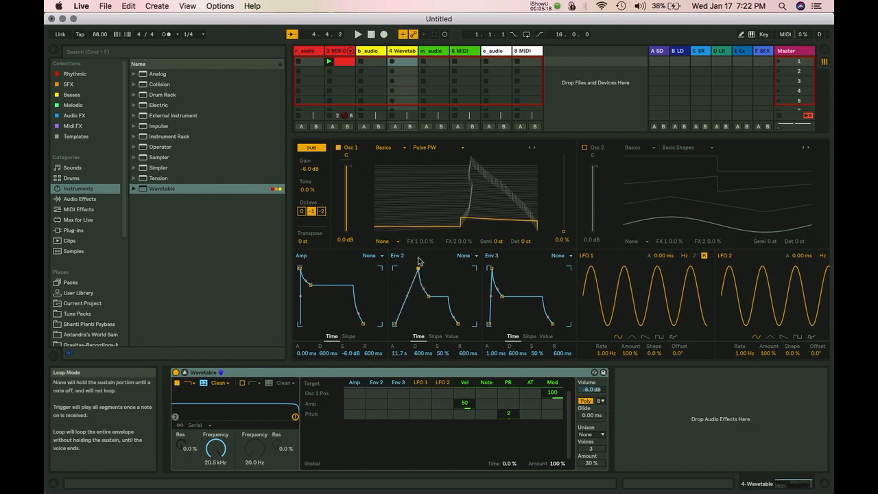
left_click_drag(419, 271, 395, 269)
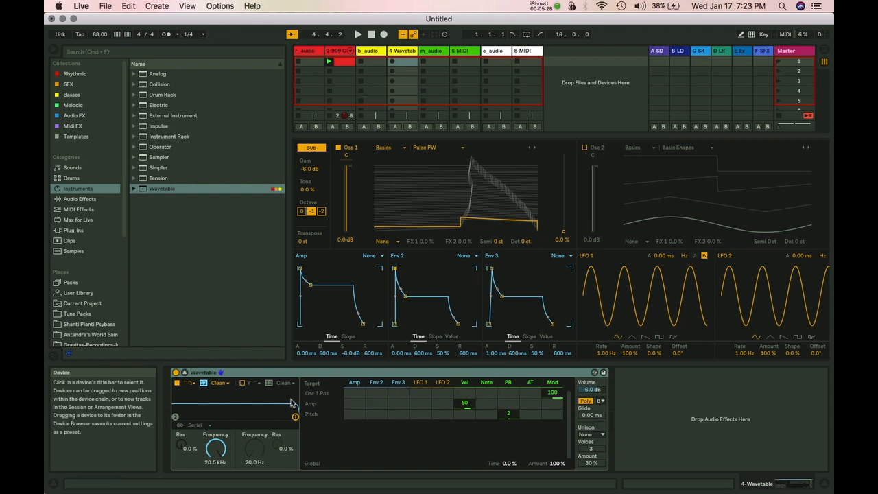
Switch Oscillator 1 to the Filter wavetable category and collapse Wavetable's expanded view.
left_click(388, 148)
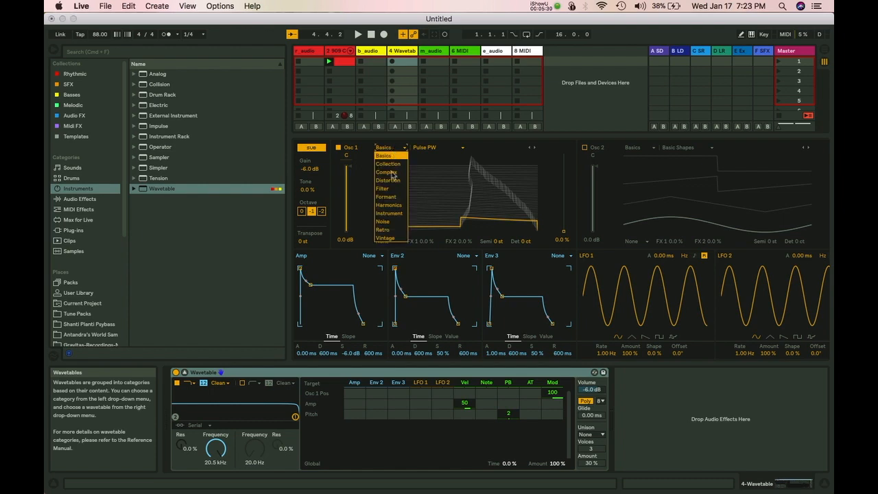
left_click(388, 188)
mouse_move(401, 138)
left_mouse_down()
mouse_move(397, 184)
mouse_move(394, 142)
left_mouse_up()
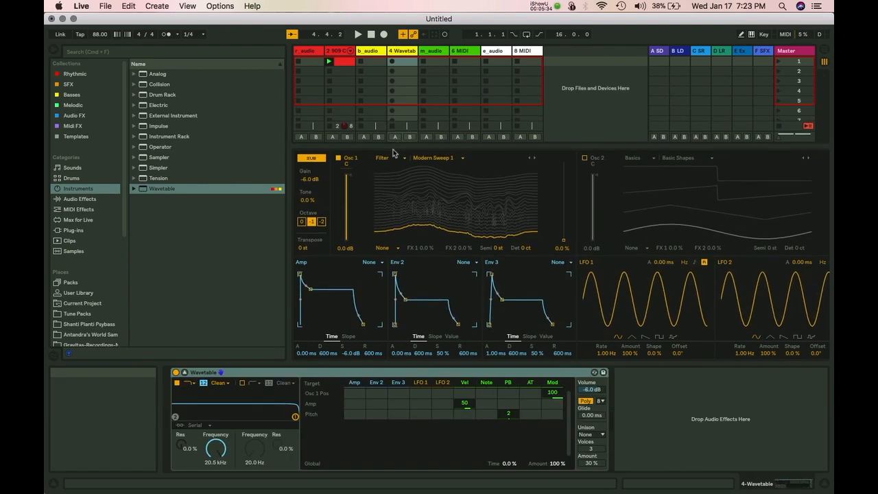
left_click(185, 372)
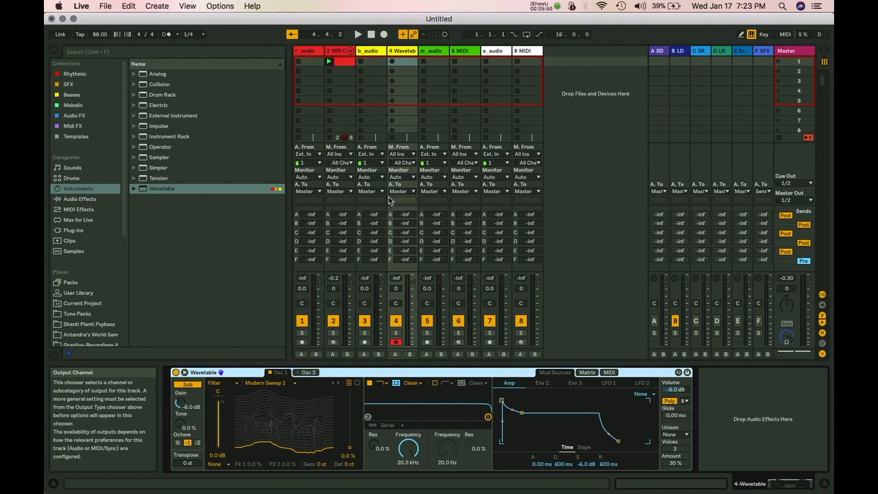
Start playback and change Oscillator 1 from Dark Throaty to the Sweep 3 wavetable.
key("space")
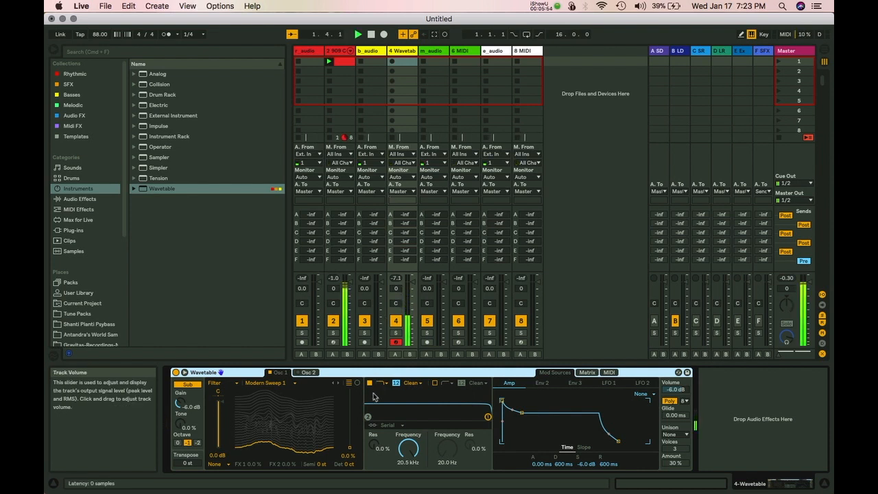
left_click(269, 383)
left_click(269, 358)
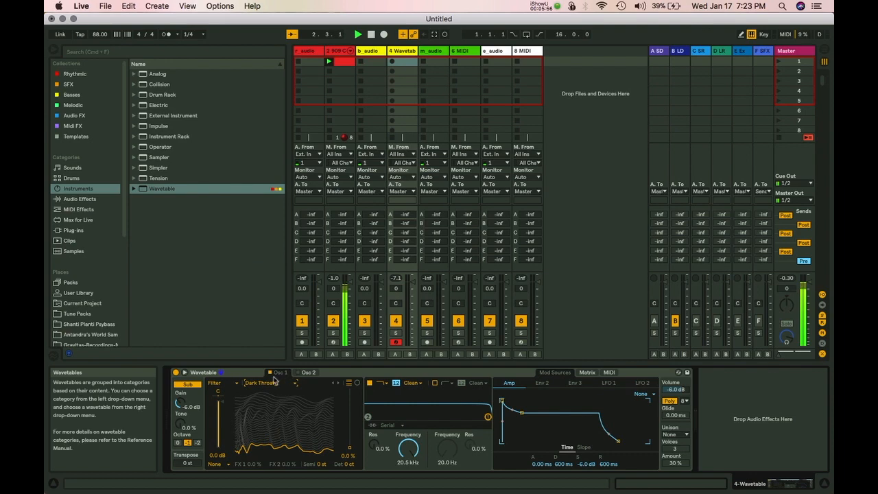
left_click(184, 373)
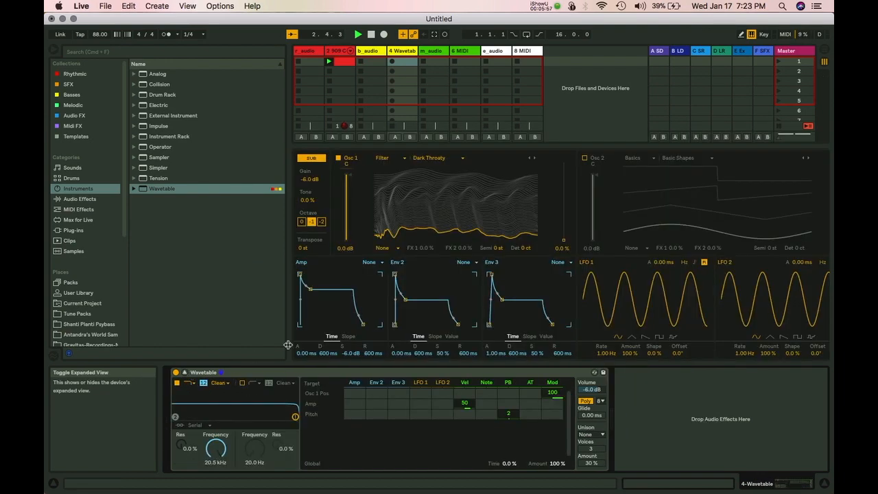
left_click(439, 160)
left_click(432, 207)
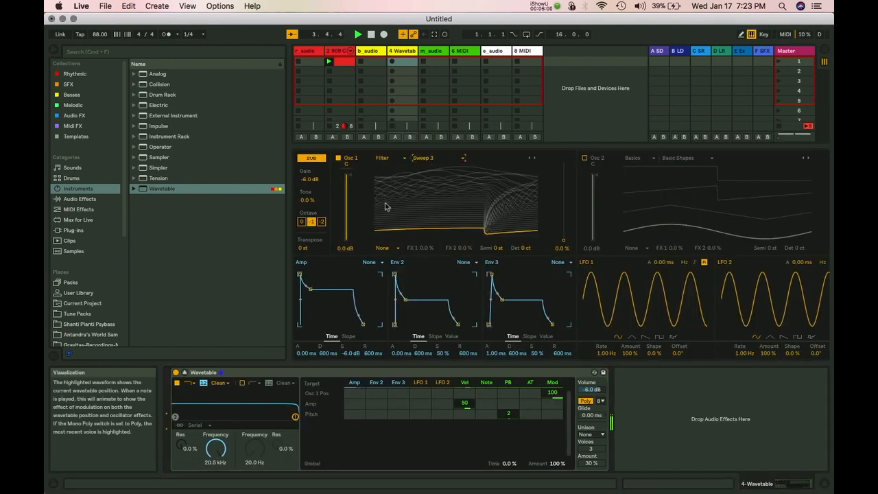
Lower Oscillator 1's gain and sweep its wave position.
left_click_drag(353, 218, 346, 177)
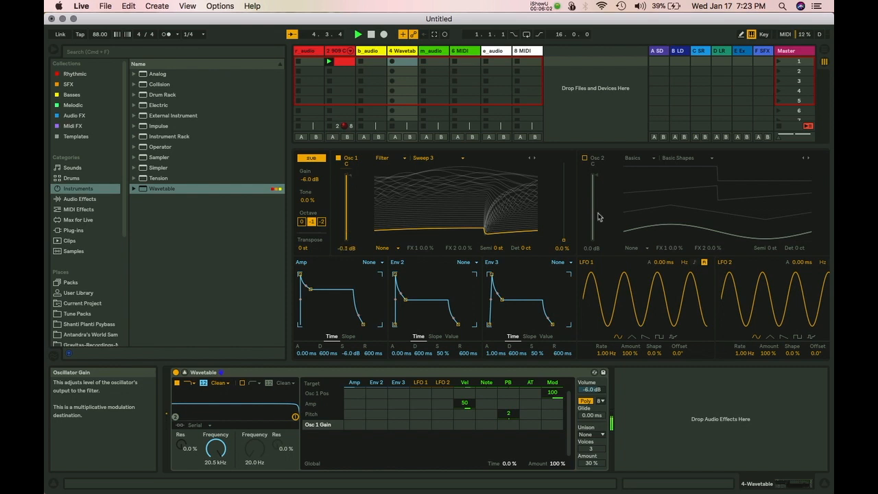
left_click_drag(563, 240, 566, 222)
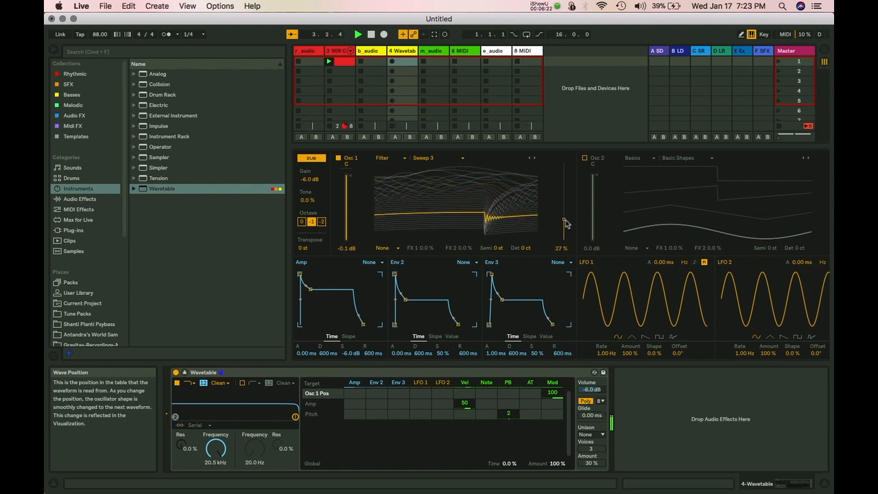
left_click_drag(566, 221, 566, 240)
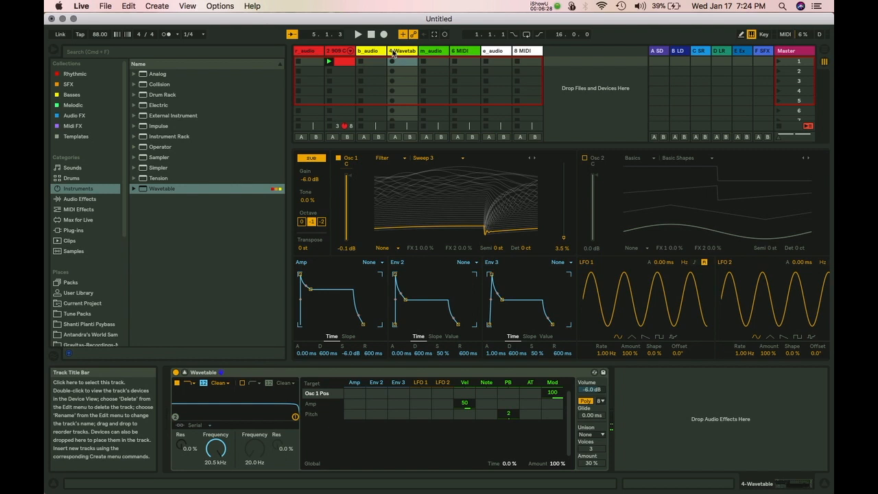
Capture the played notes as a new clip on the 4 Wavetable track and open its notes.
left_click(435, 34)
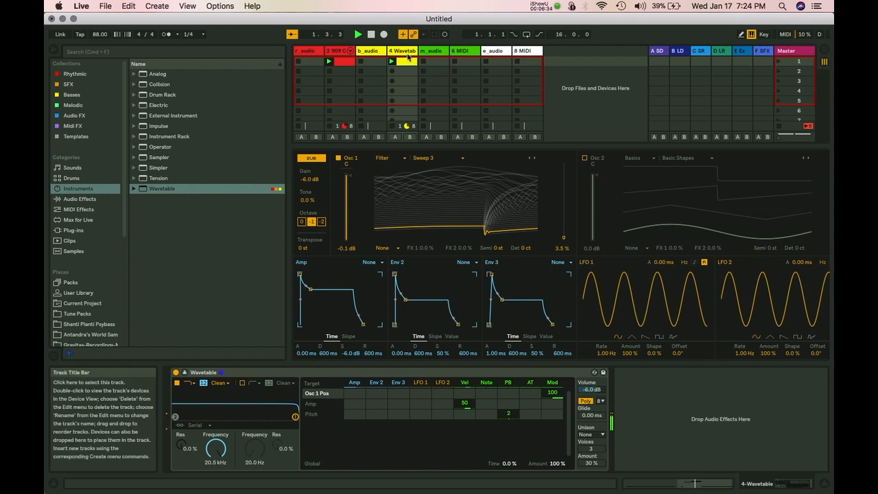
double_click(408, 60)
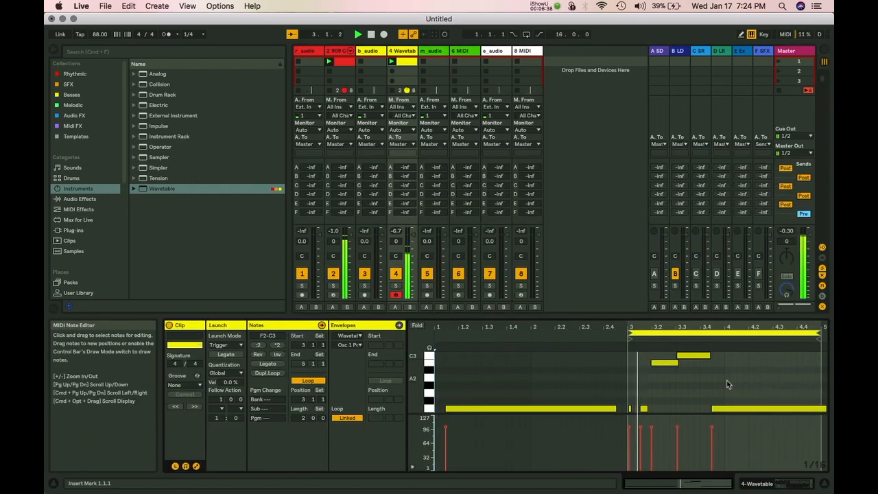
left_click(659, 379)
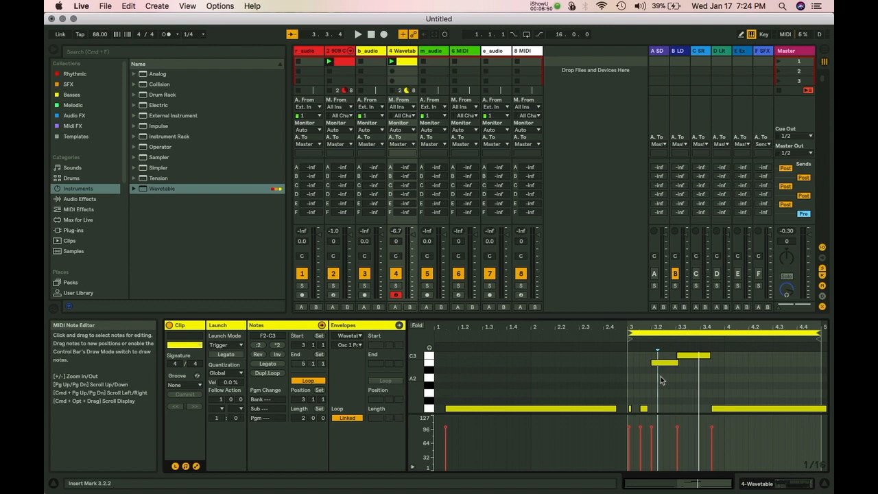
Shift every note in the clip one grid step later and play it back to check.
key("super+a")
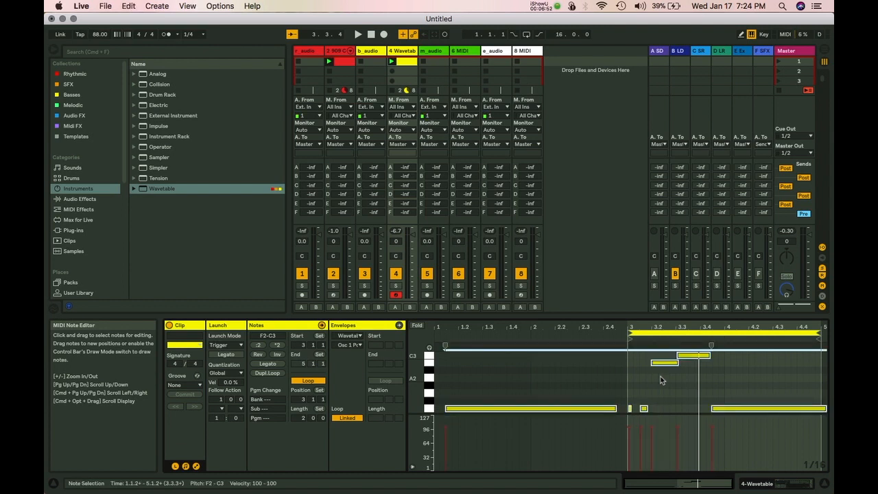
key("Right")
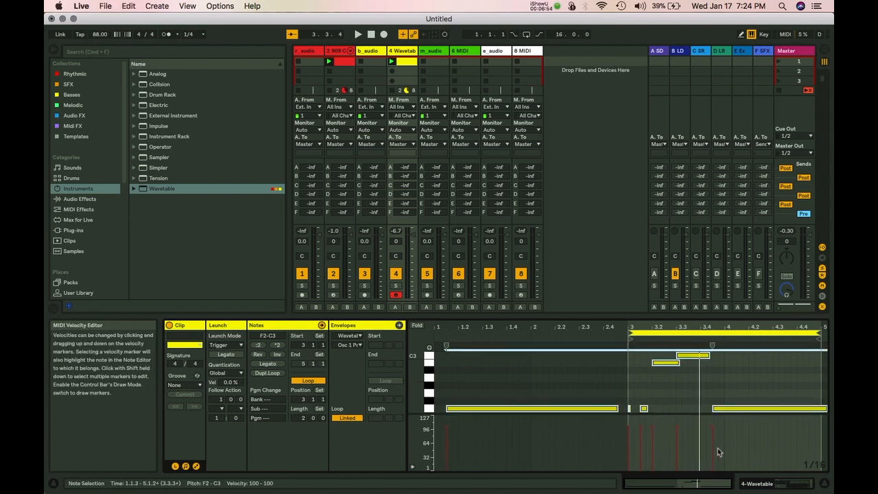
key("space")
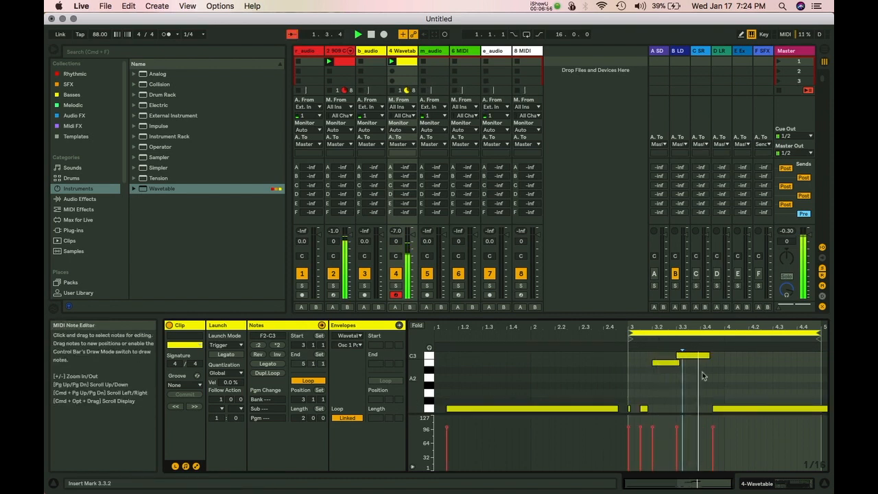
left_click(671, 363)
left_click(683, 367)
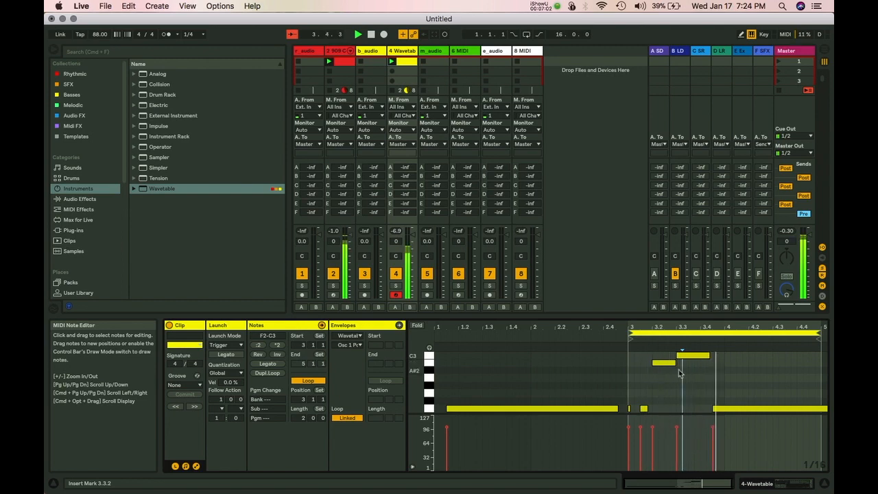
key("space")
key("shift+Tab")
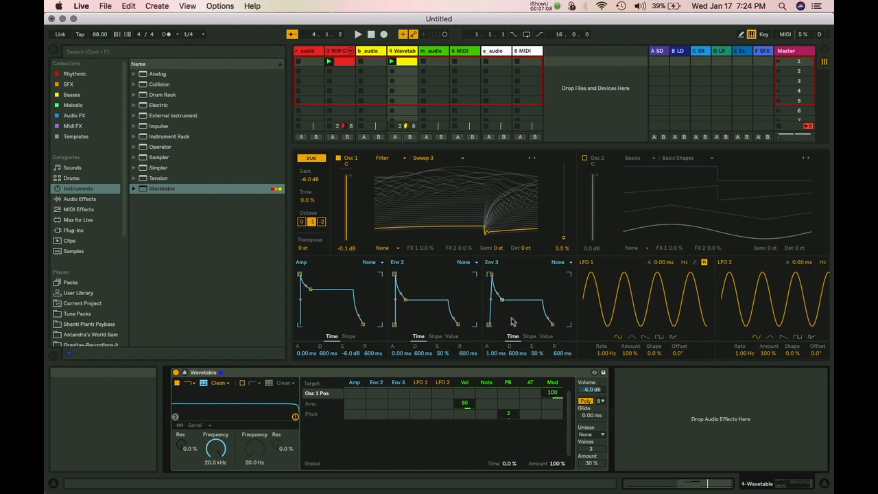
Set Osc 1's wave position to 76% on the Sweep 3 wavetable, resizing the panels.
left_click_drag(563, 236, 563, 172)
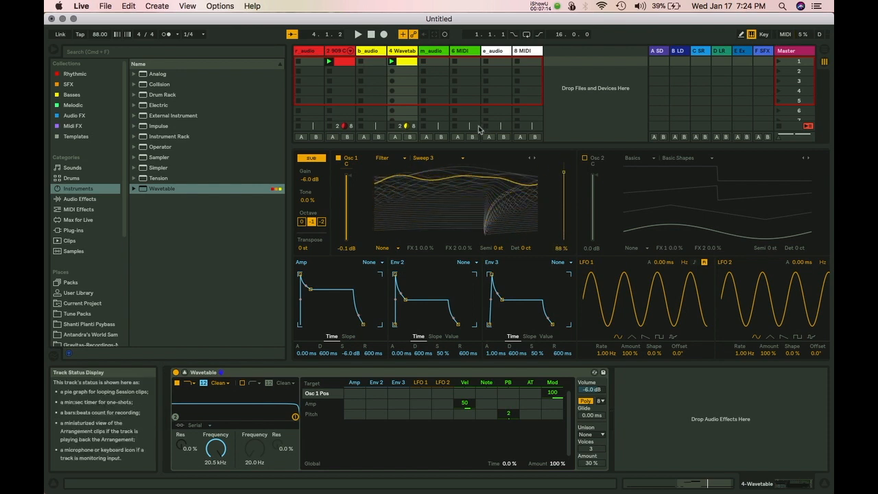
left_click_drag(461, 146, 442, 158)
left_click_drag(564, 187, 564, 196)
key("Tab")
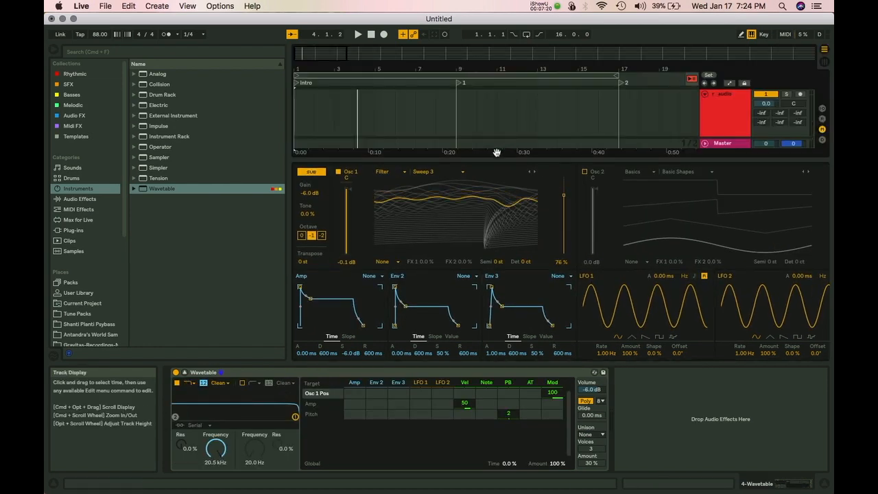
mouse_move(483, 160)
left_mouse_down()
mouse_move(478, 207)
mouse_move(476, 165)
left_mouse_up()
key("Tab")
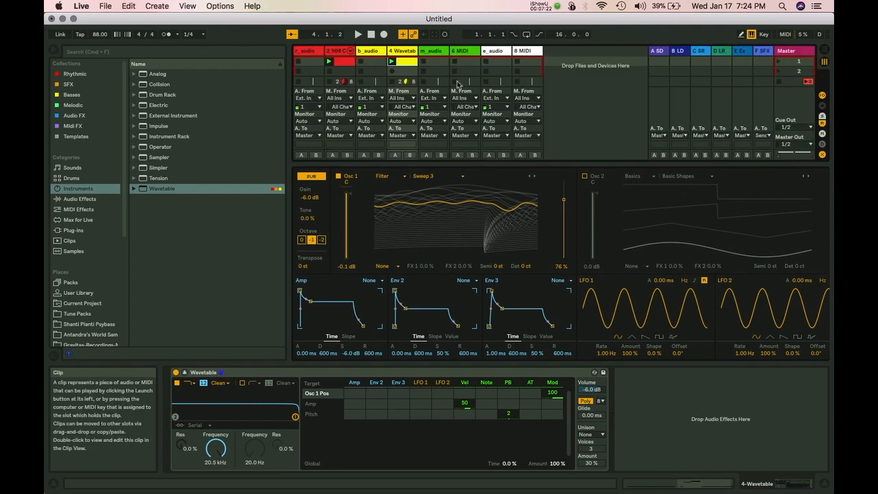
Draw an Osc 1 Wave Position clip envelope that dips to about 12% from bar 3, then audition it.
double_click(402, 63)
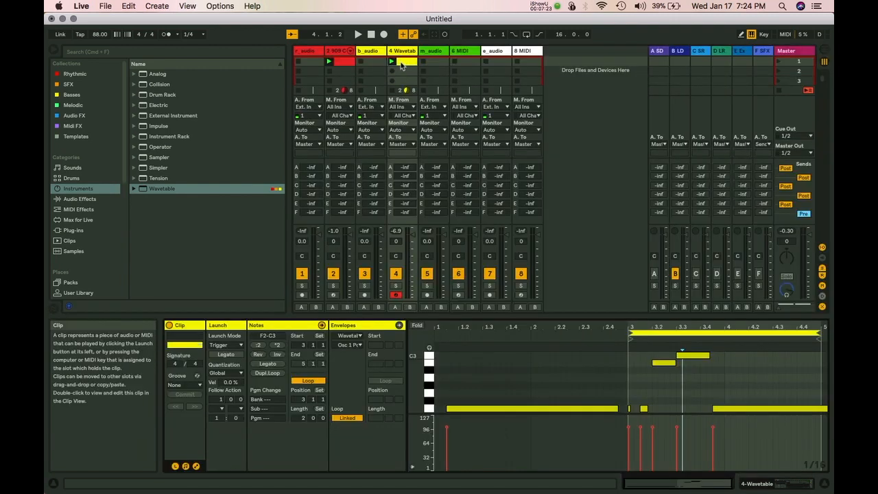
left_click(196, 467)
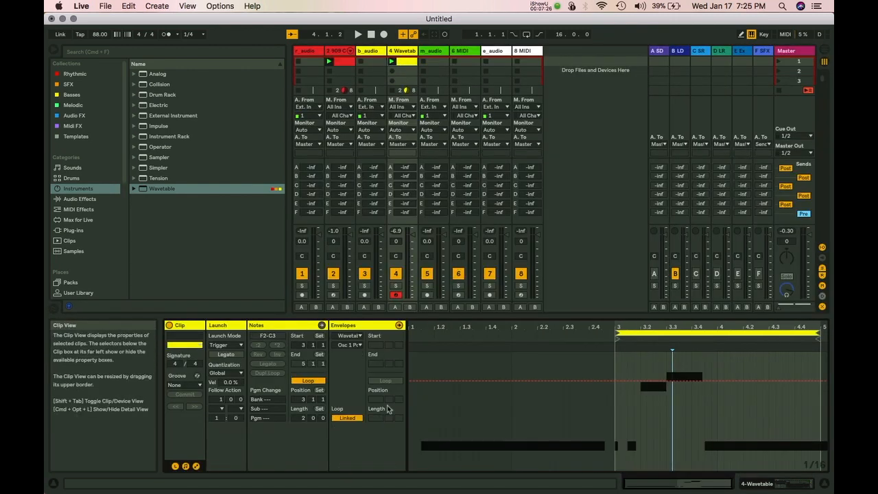
left_click(349, 345)
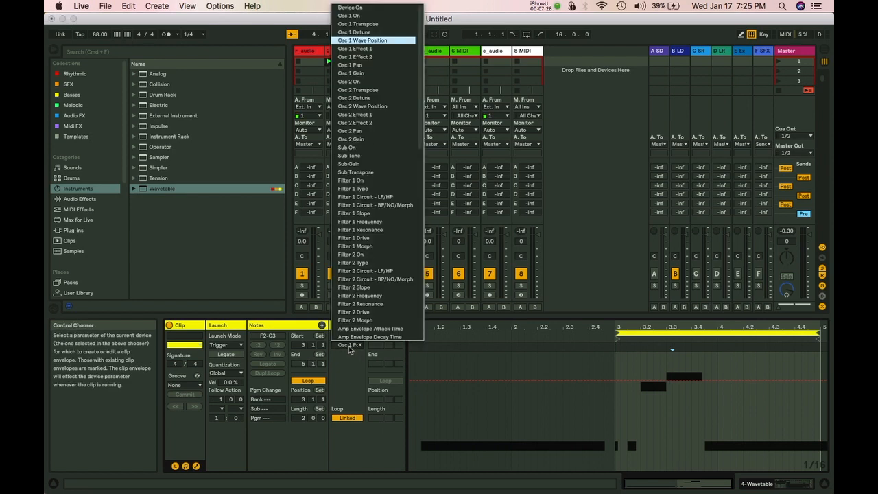
left_click(349, 347)
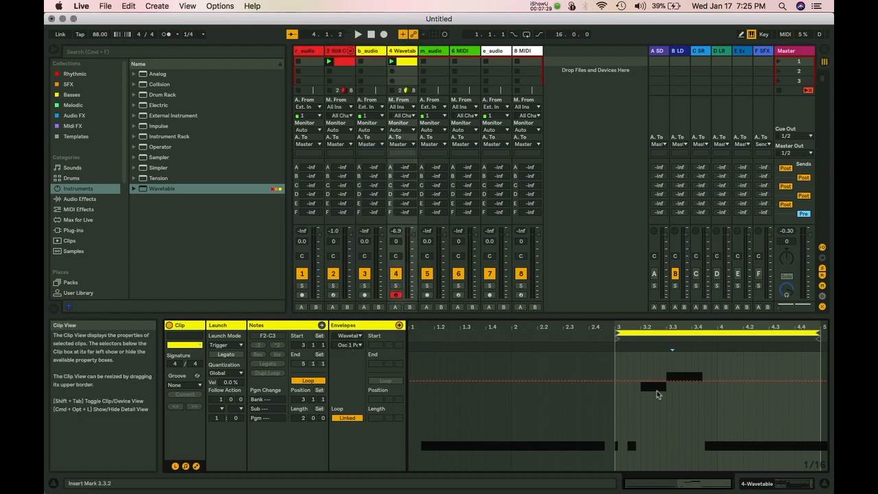
left_click(616, 381)
left_click_drag(633, 381, 828, 474)
key("space")
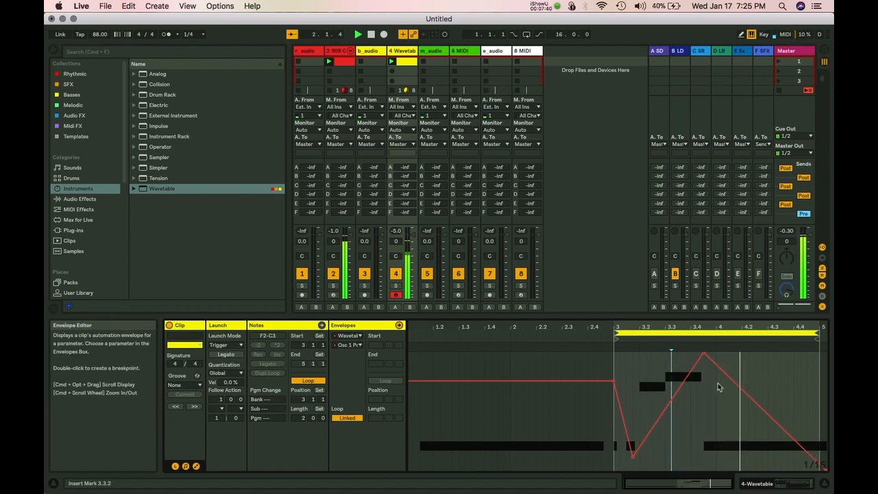
left_click(672, 350)
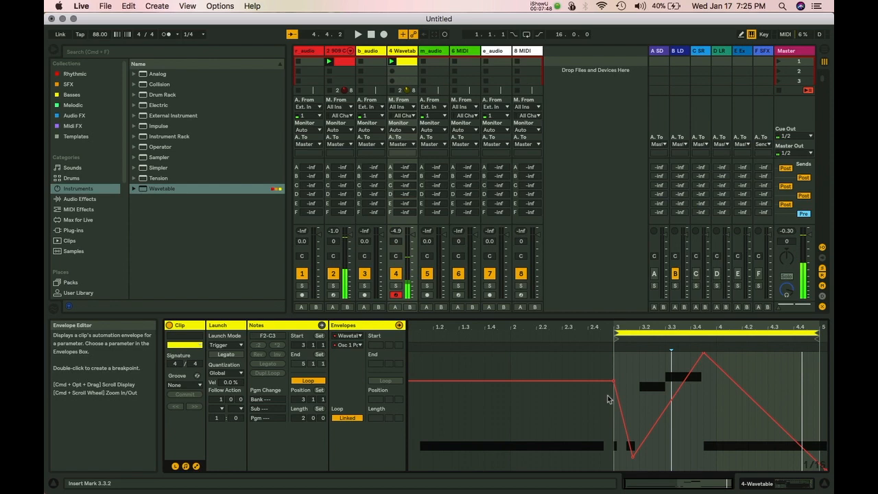
key("shift+Tab")
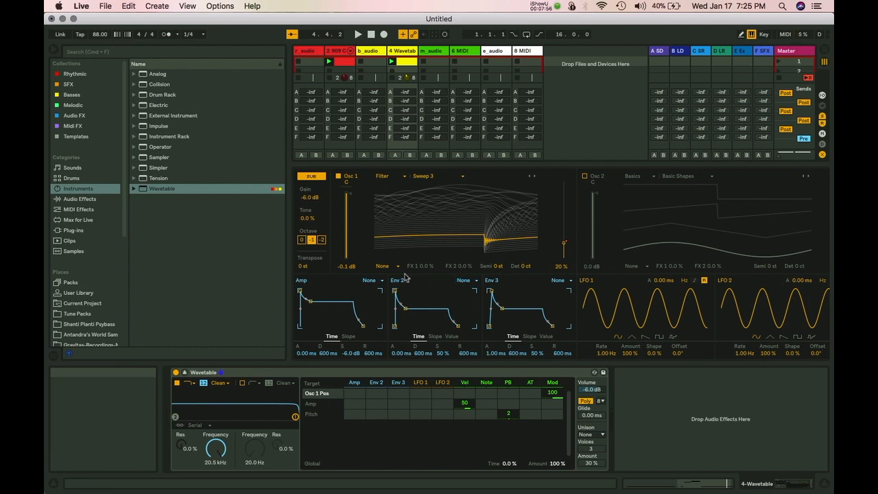
Switch Osc 1 to FM effect mode and route LFO 1 to Osc 1 FM Amount at 100.
left_click(381, 267)
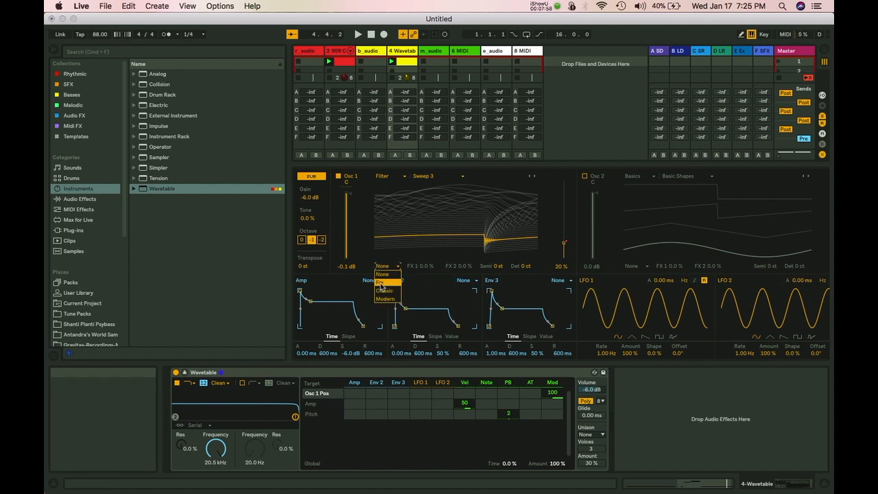
left_click(384, 274)
left_click(382, 266)
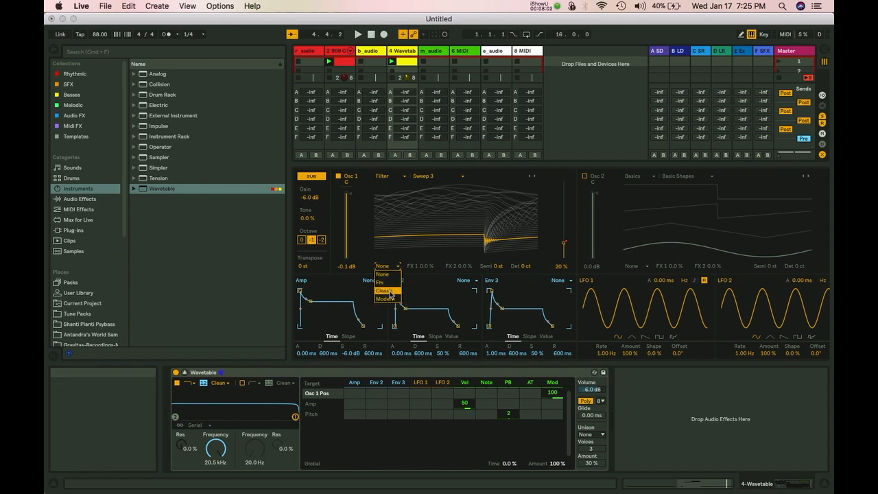
left_click(384, 282)
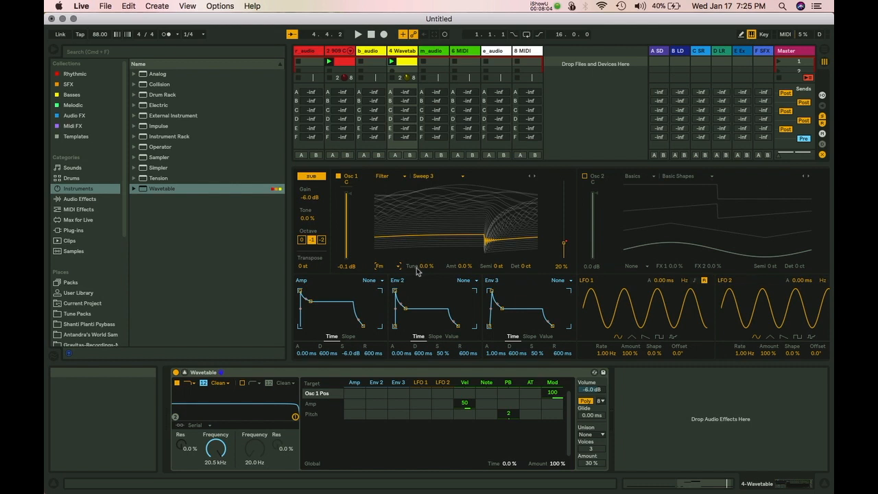
left_click(464, 269)
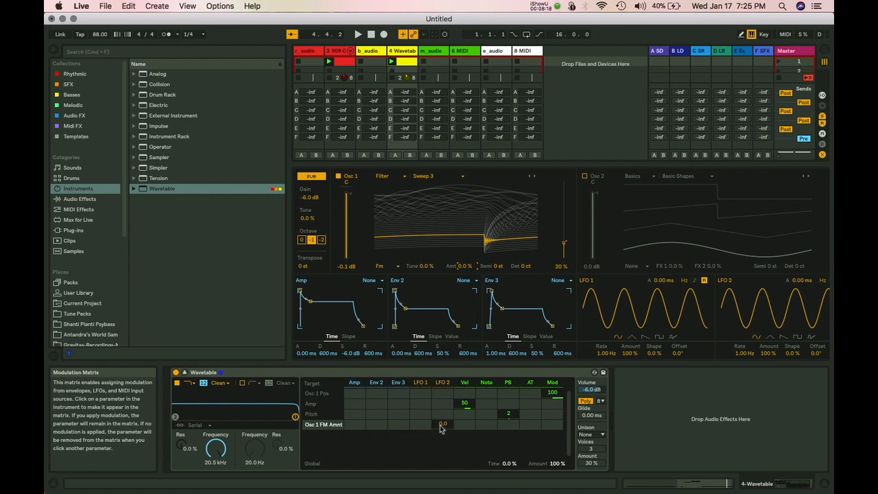
left_click_drag(428, 429, 428, 415)
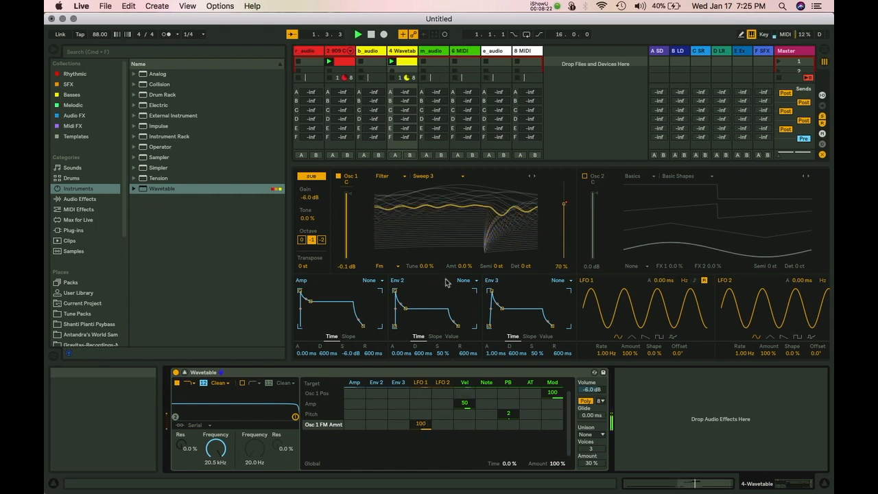
Set Osc 1 FM amount to 100%, sync LFO 1 to 1/8, and give it a sawtooth shape.
left_click_drag(456, 267, 456, 218)
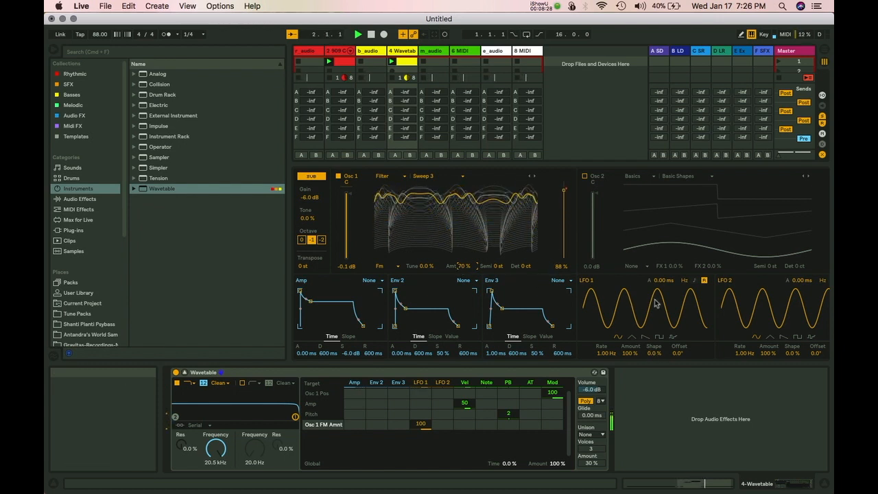
left_click(695, 281)
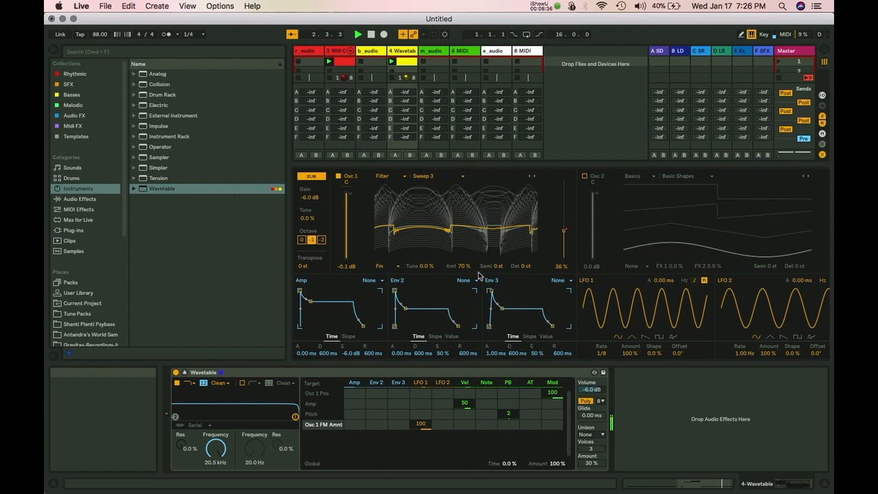
left_click_drag(461, 267, 463, 267)
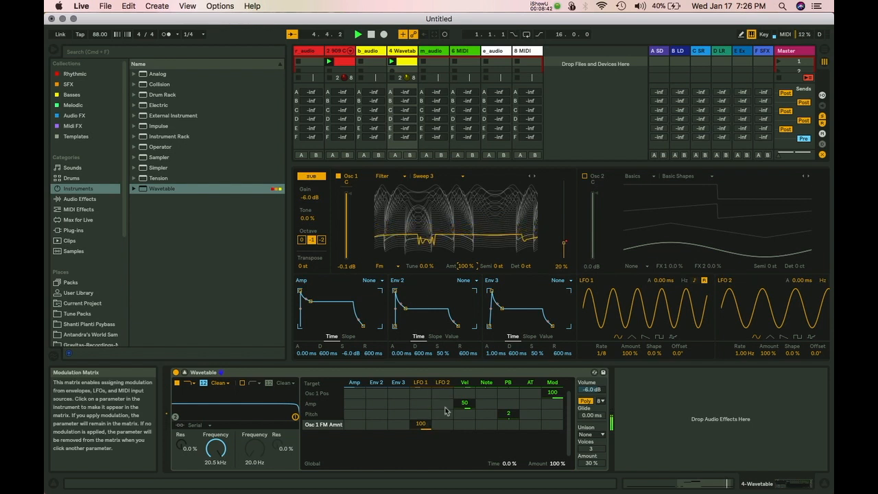
left_click(644, 337)
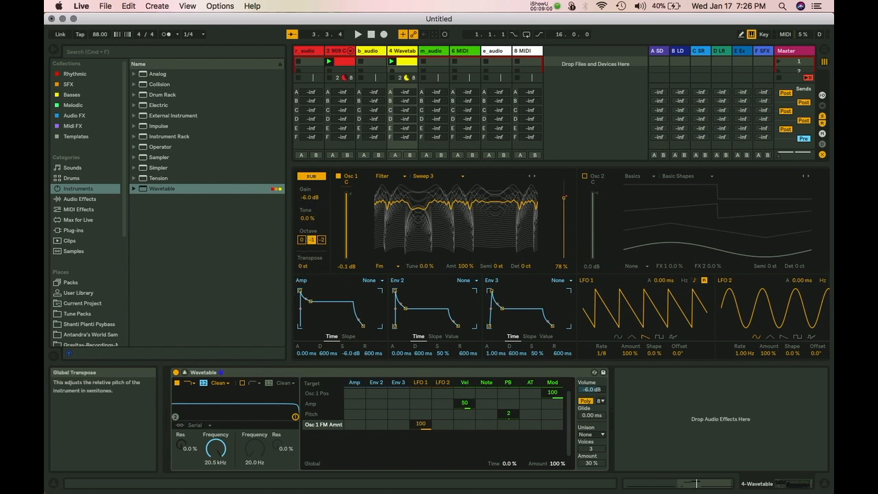
Lower Wavetable's Transpose value to -12 st.
left_click_drag(302, 265, 302, 296)
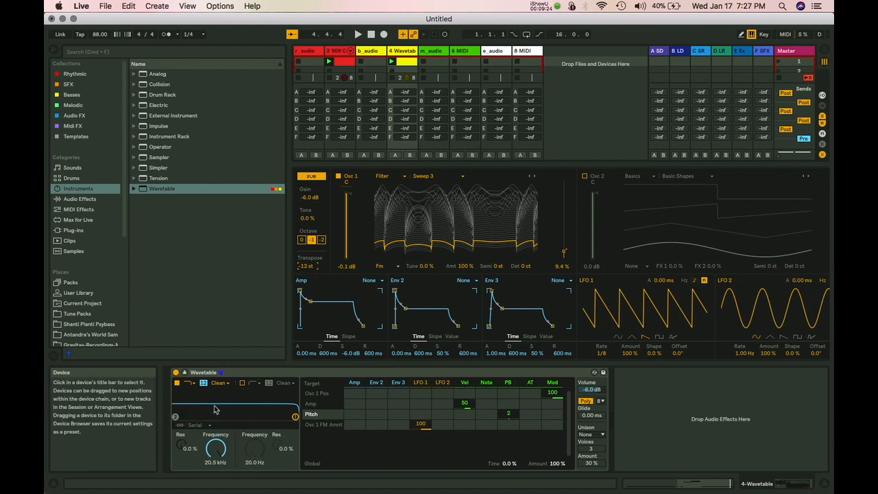
Switch on filter 2 and reposition both filters' cutoff and resonance.
left_click(176, 417)
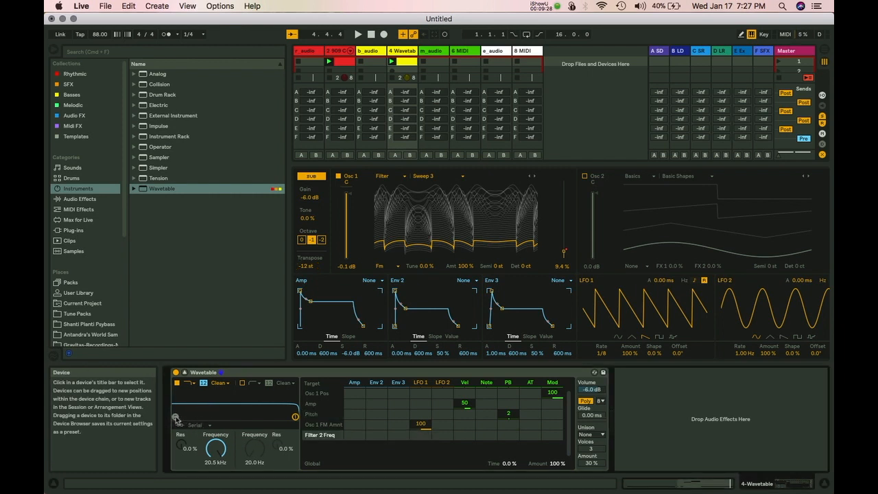
left_click(184, 373)
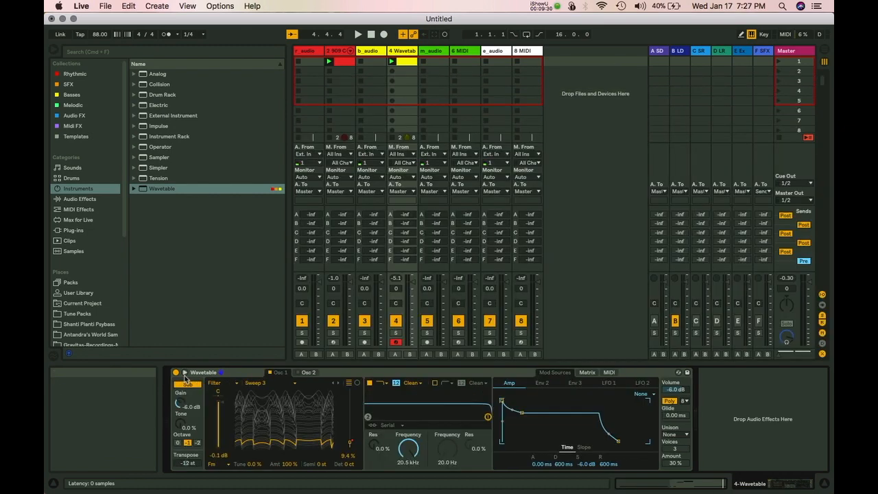
left_click(184, 372)
left_click(242, 383)
left_click_drag(180, 419, 239, 404)
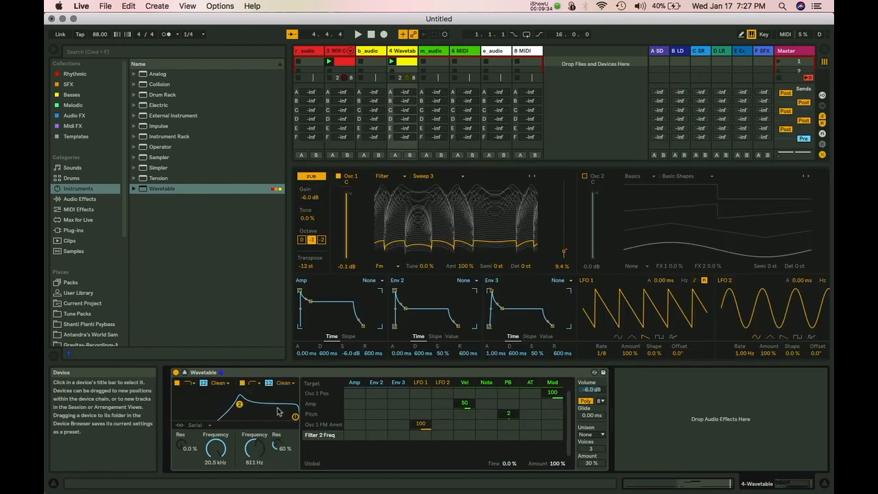
left_click_drag(296, 416, 206, 407)
Route the two filters in Parallel, with cutoffs at 3.37 kHz and 610 Hz.
left_click(197, 426)
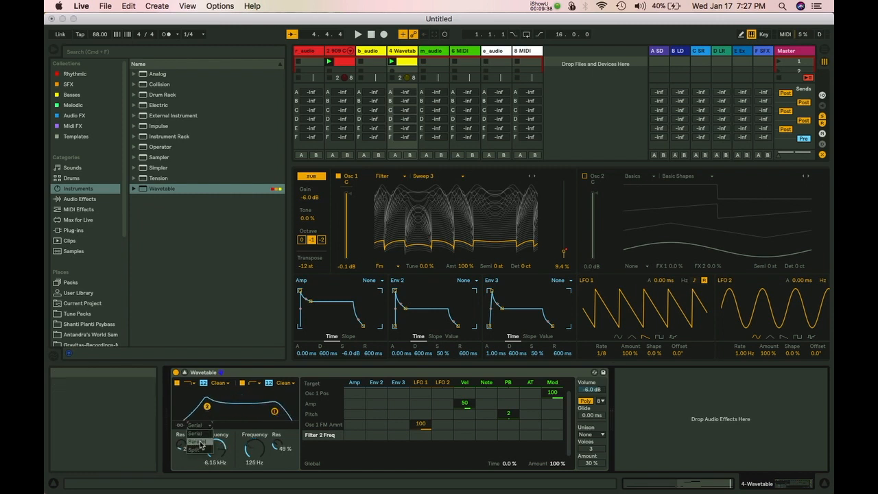
left_click(200, 450)
left_click_drag(207, 406, 215, 410)
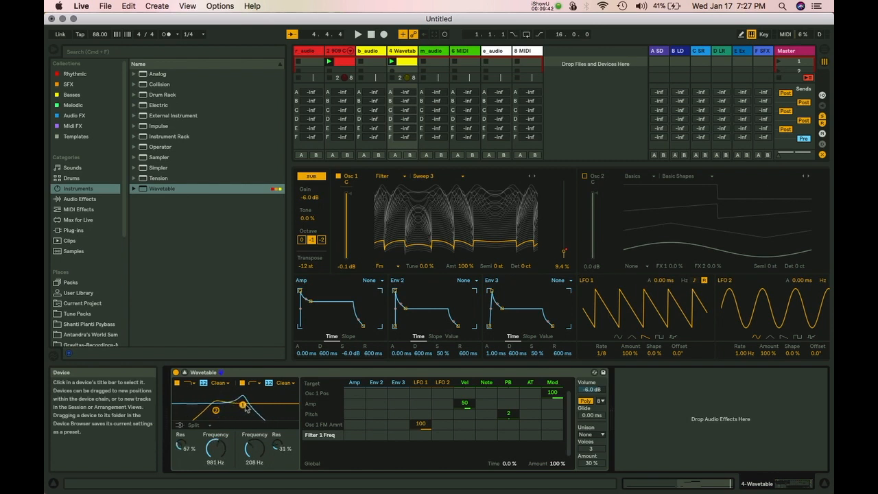
left_click(193, 426)
left_click(199, 440)
left_click(223, 385)
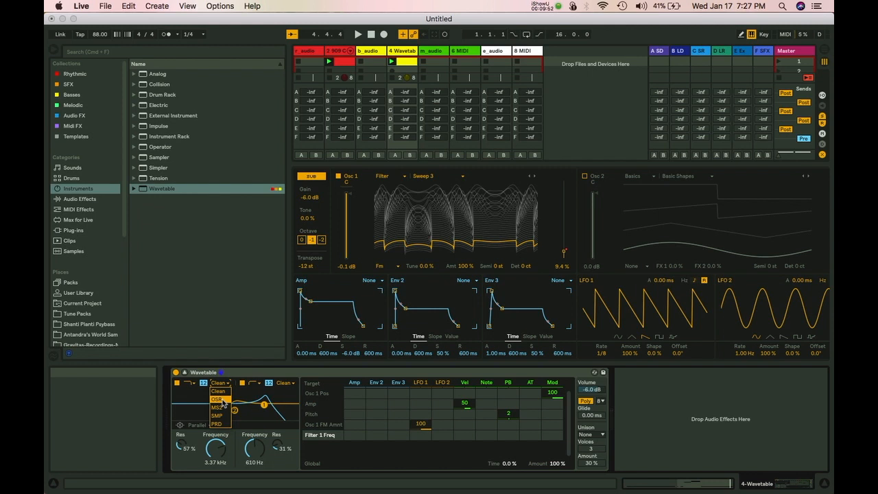
Give filter 1 the OSR circuit with 5.81 dB drive and retune both filter cutoffs.
left_click(219, 399)
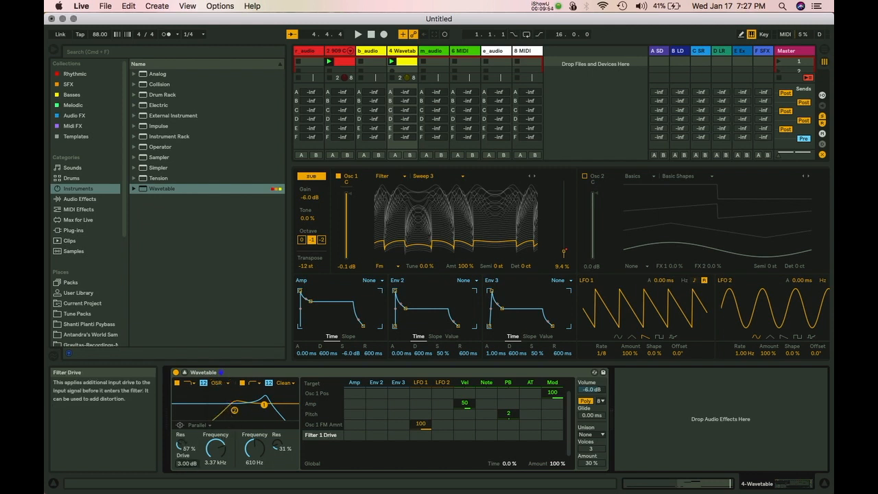
key("space")
left_click_drag(189, 467, 210, 482)
left_click_drag(250, 449, 250, 475)
left_click_drag(222, 443, 222, 418)
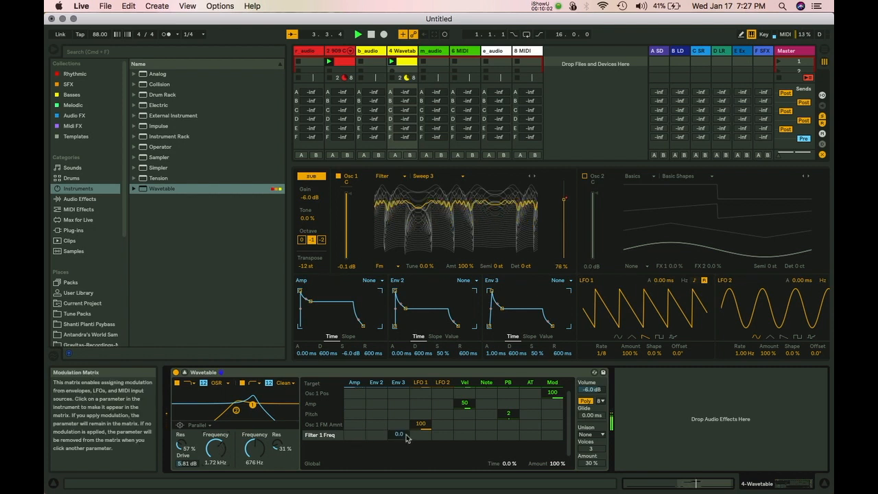
Modulate Filter 1 Freq with Env 2 at -100 and Env 3 at 100, reshaping both envelopes.
mouse_move(376, 438)
left_mouse_down()
mouse_move(376, 453)
mouse_move(376, 438)
left_mouse_up()
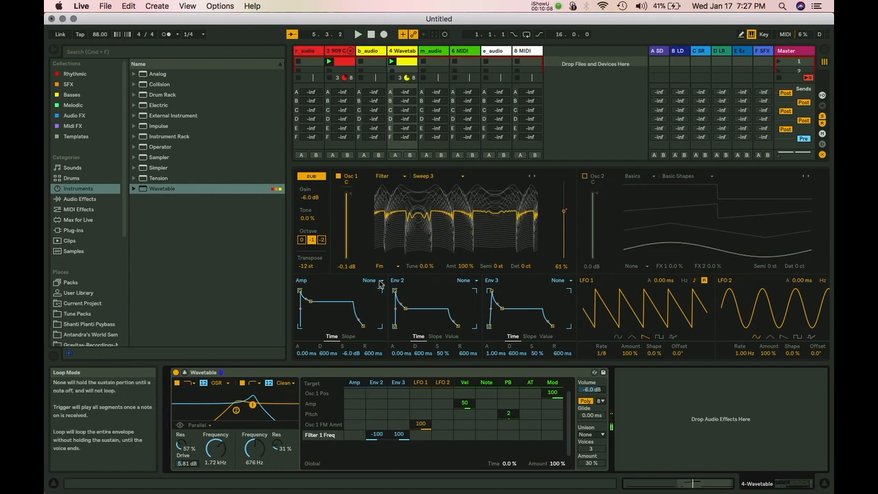
left_click_drag(395, 291, 421, 292)
left_click_drag(492, 291, 512, 327)
key("space")
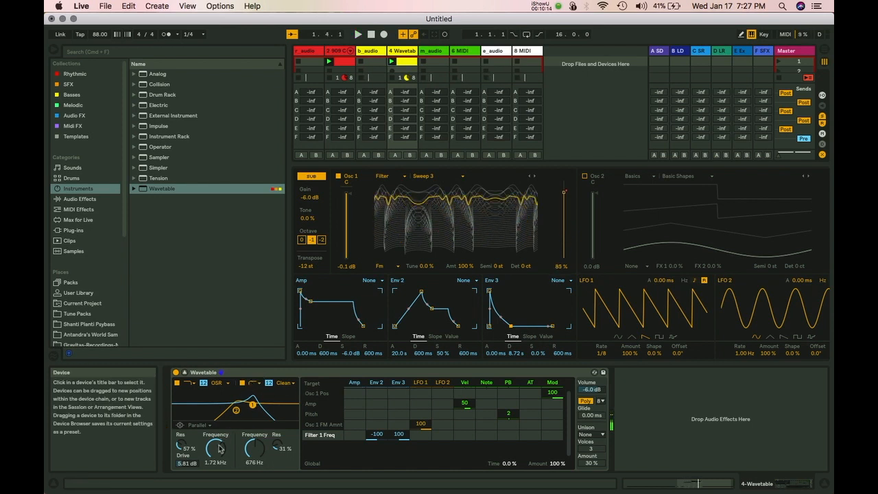
Lower filter 1's cutoff to 349 Hz and set Env 2 and Env 3 to Trigger mode.
left_click_drag(216, 450, 217, 473)
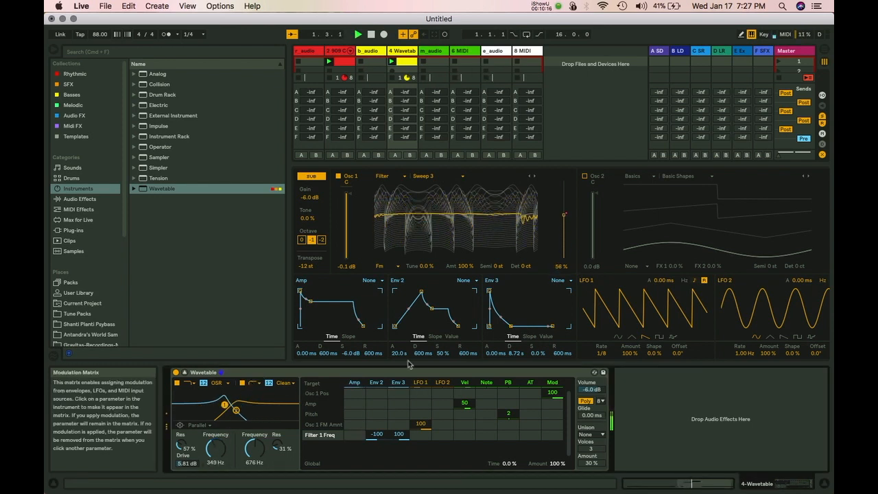
left_click_drag(422, 293, 415, 293)
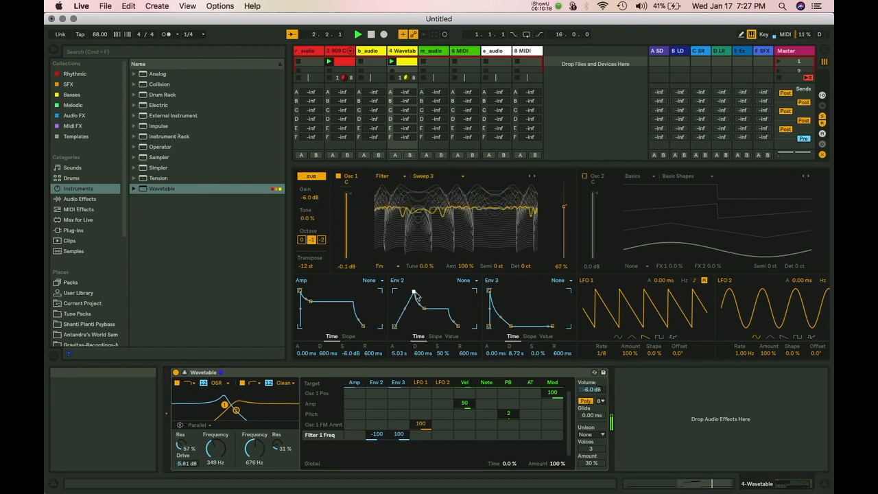
left_click(465, 280)
left_click(476, 297)
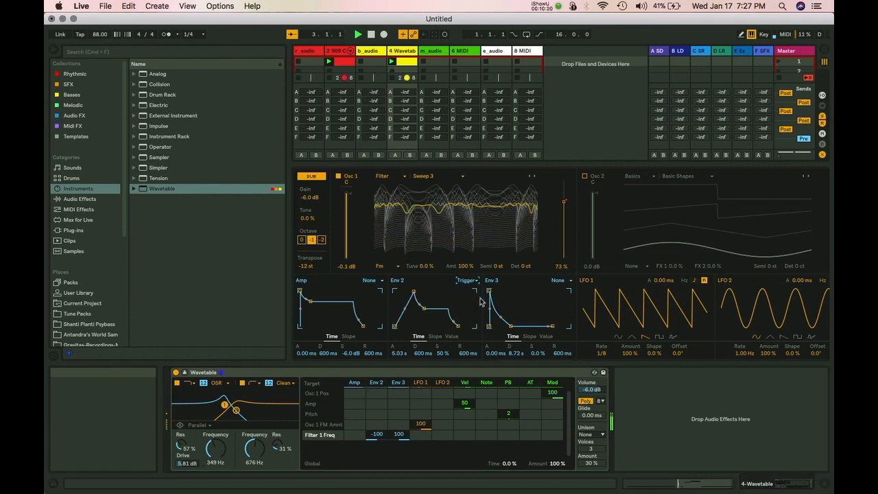
left_click(561, 280)
left_click(559, 296)
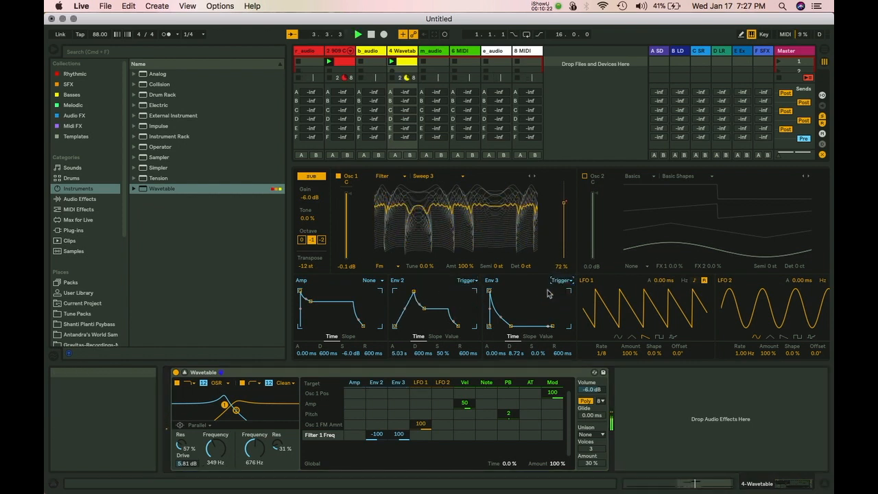
Shorten Env 2's attack to 603 ms and Env 3's decay to 2.67 s.
left_click_drag(399, 433, 401, 375)
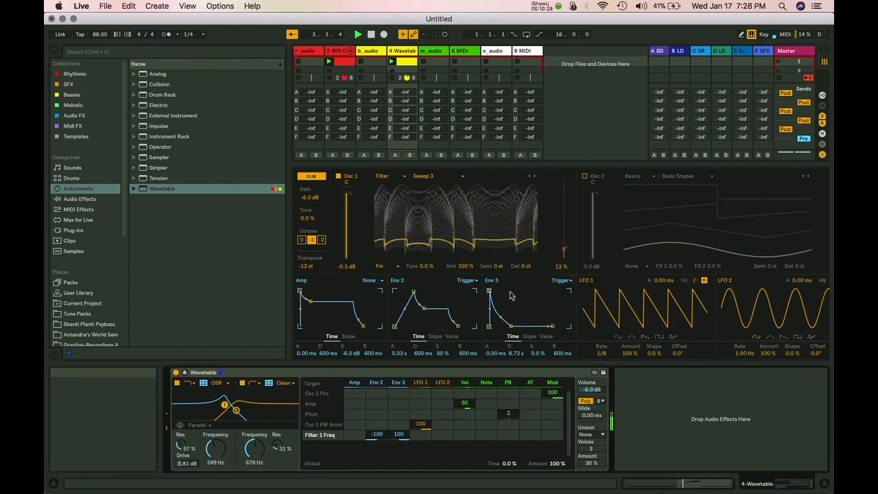
left_click_drag(511, 326, 505, 325)
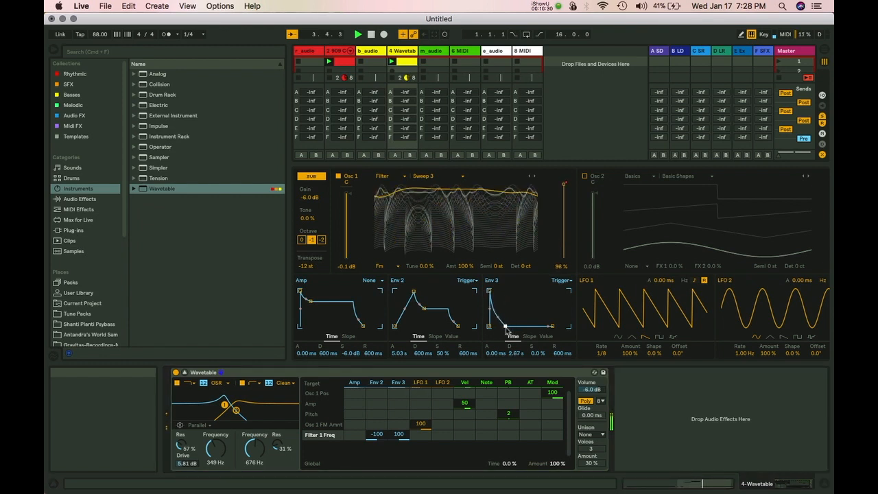
left_click_drag(414, 291, 406, 291)
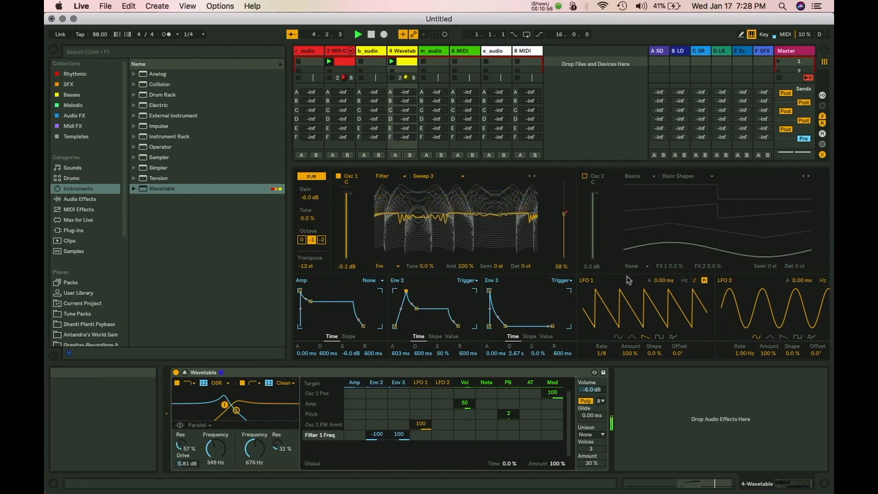
Drop Osc 1 by one octave and switch its effect mode to Modern.
left_click(312, 240)
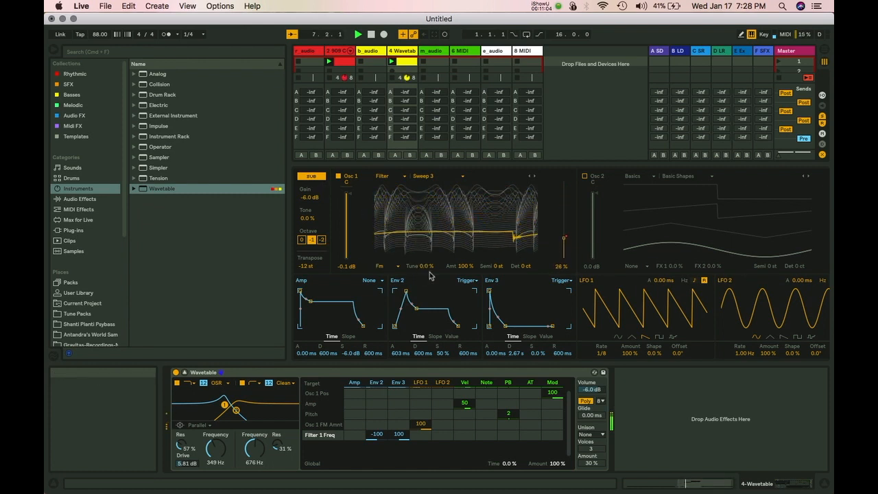
left_click(394, 267)
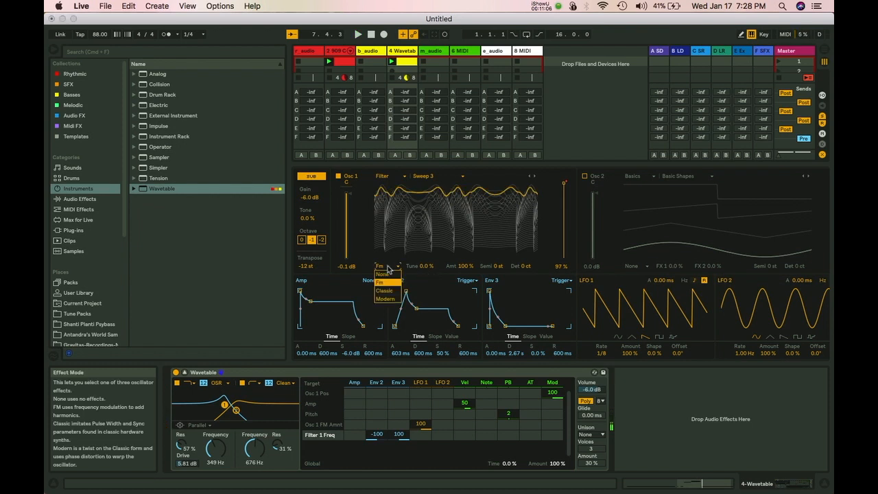
left_click(389, 300)
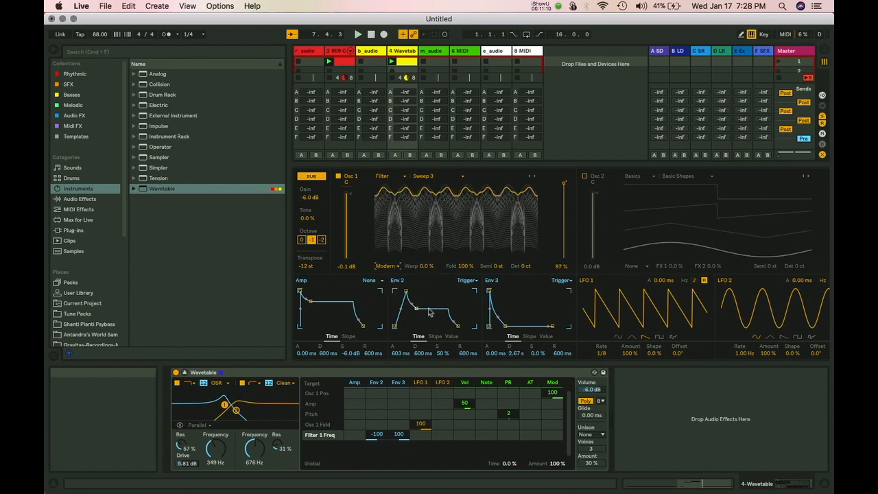
key("space")
Set Osc 1's Fold amount to 37%.
left_click_drag(463, 267, 464, 323)
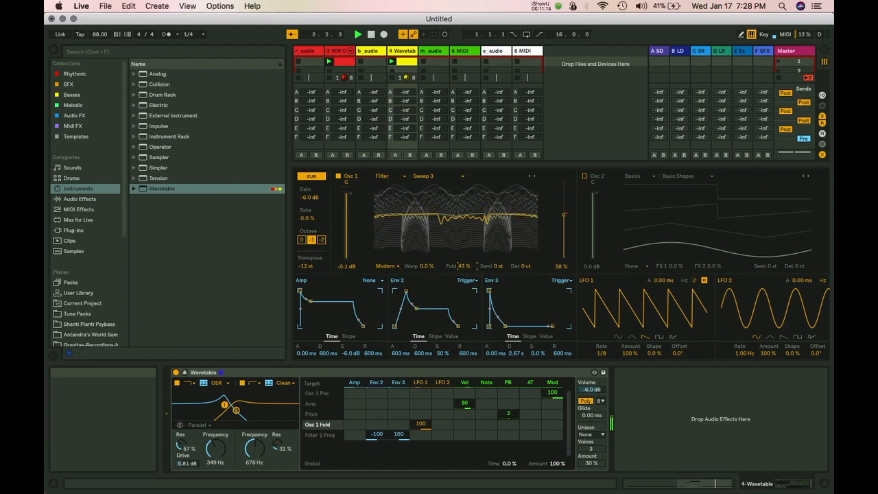
left_click_drag(464, 288, 464, 269)
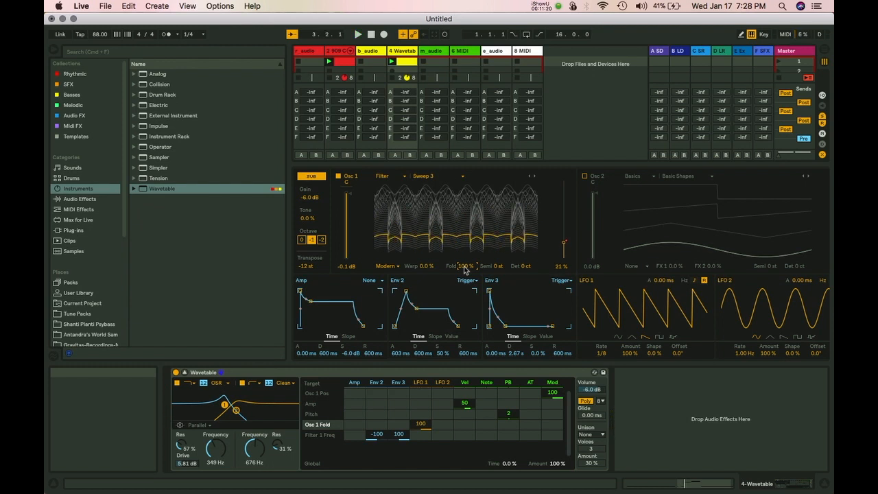
left_click_drag(465, 269, 463, 233)
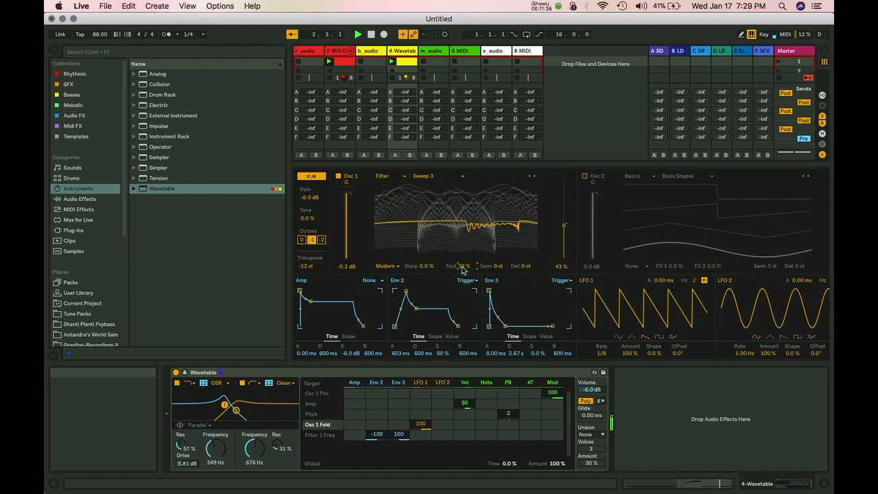
left_click_drag(463, 268, 462, 257)
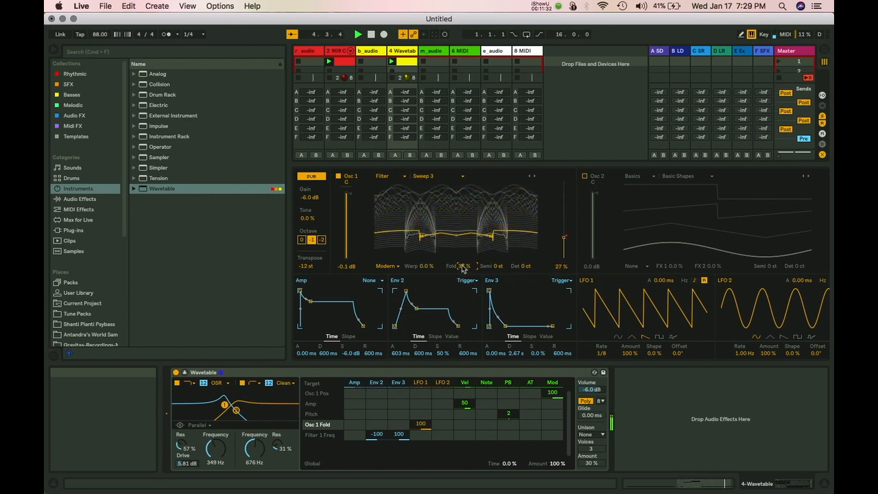
left_click(397, 267)
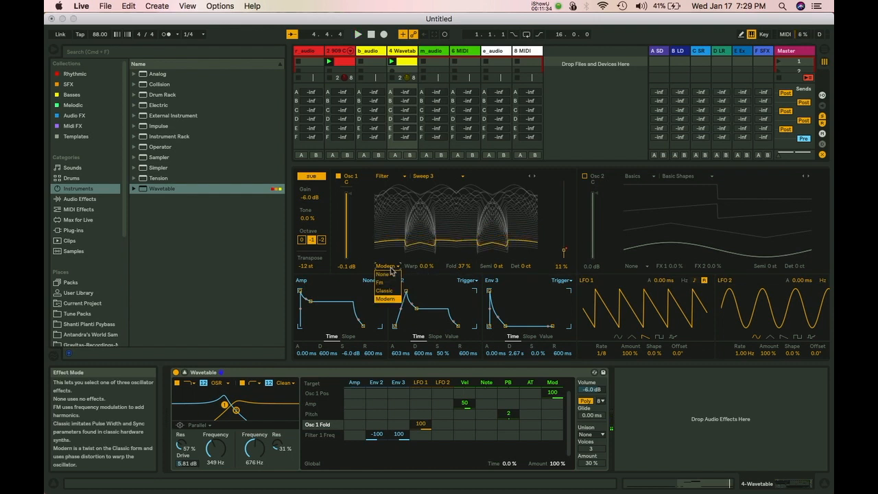
Switch Wavetable Osc 1 to the Classic effect mode and enlarge the mixer area.
left_click(388, 290)
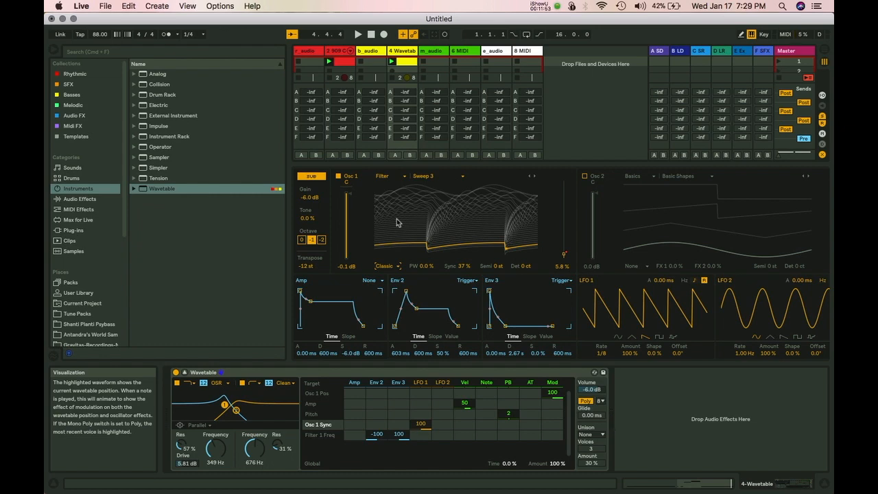
mouse_move(362, 166)
left_mouse_down()
mouse_move(360, 264)
mouse_move(357, 182)
left_mouse_up()
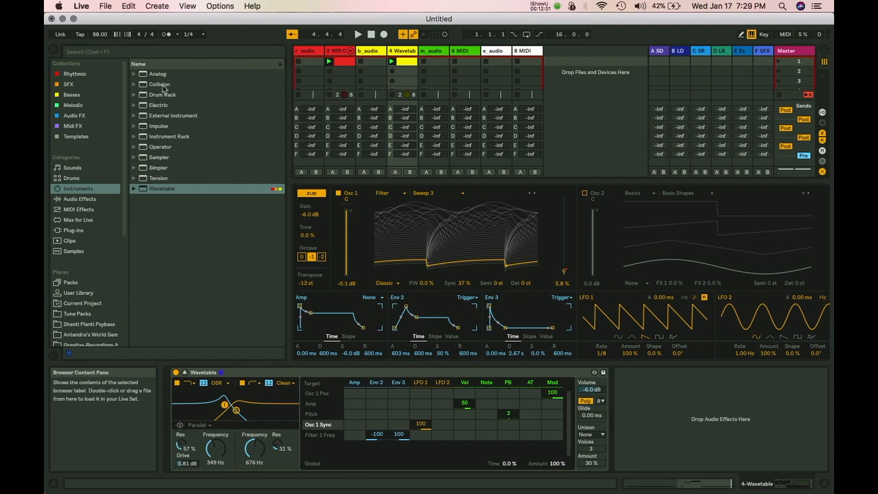
Add the Echo audio effect to track 6.
left_click(79, 199)
left_click(157, 189)
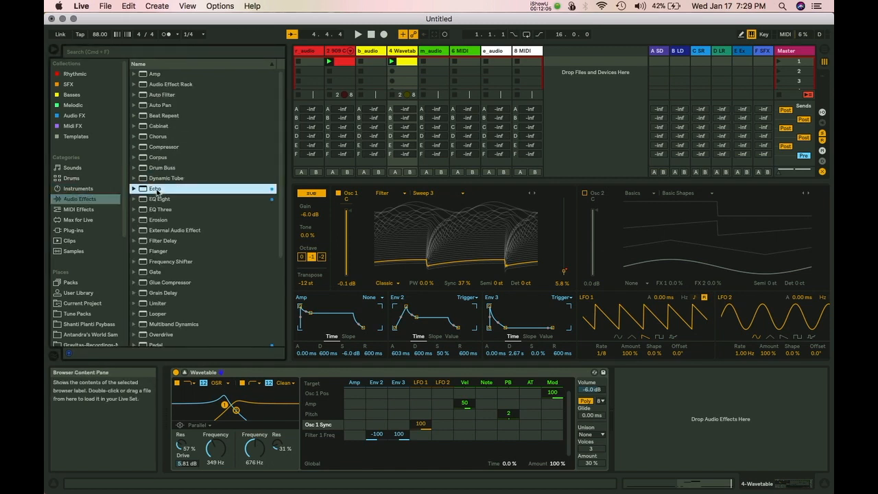
left_click(468, 53)
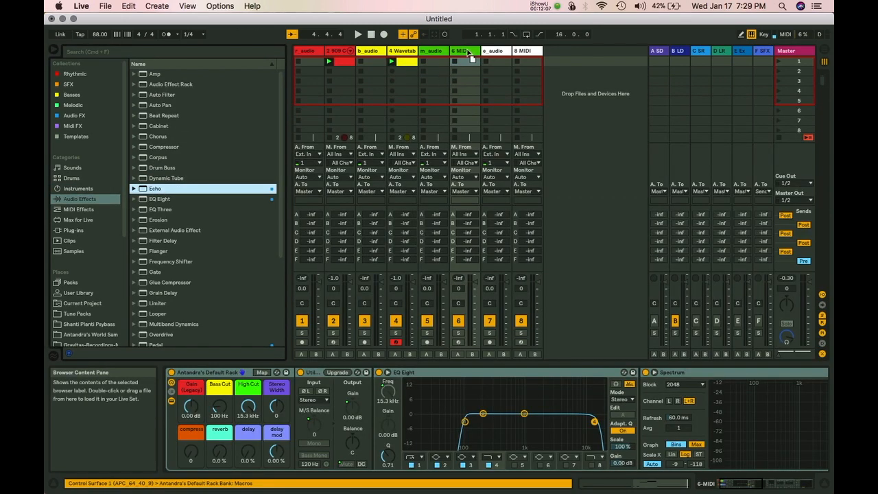
scroll(242, 385, "left", 10)
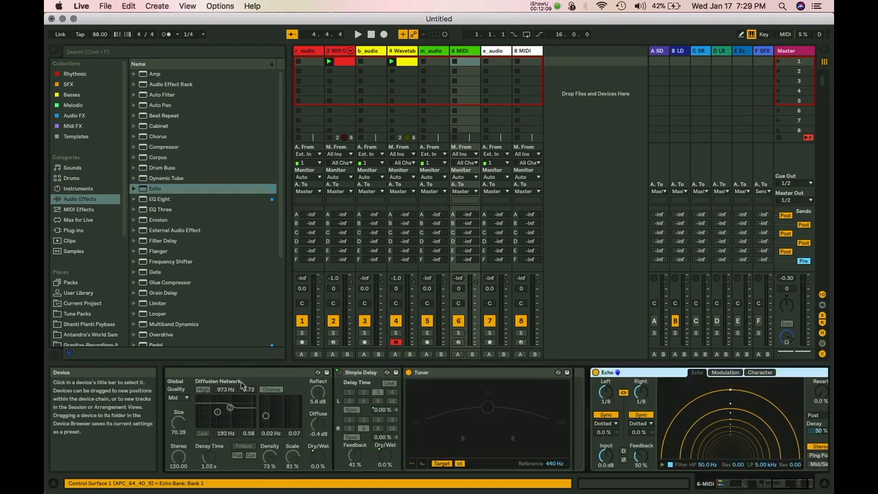
Delete track 6's old default rack and load a fresh Wavetable instrument ahead of Echo.
left_click(259, 374)
key("Delete")
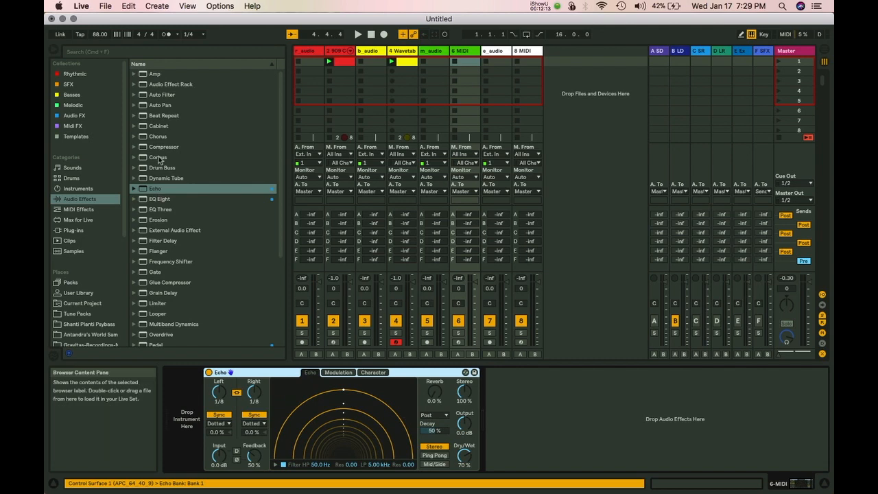
left_click(80, 188)
left_click_drag(154, 190, 289, 395)
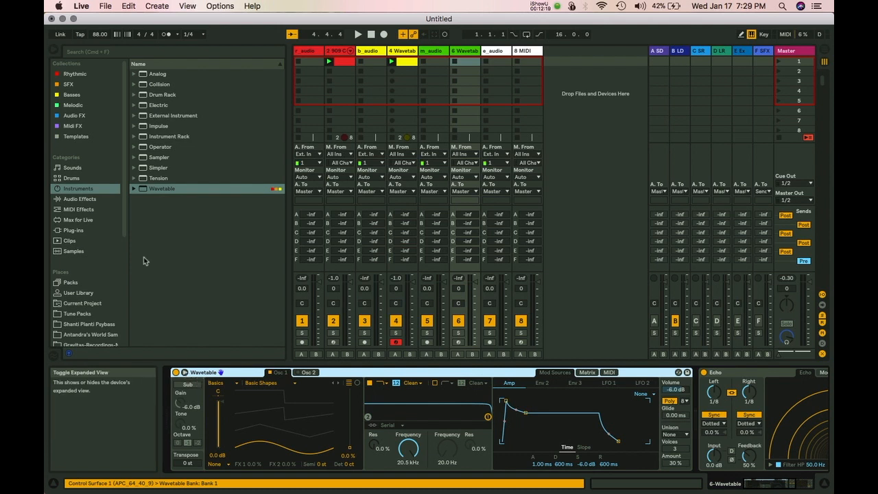
Load the Wavetable Synth Keys preset Cars In The 80's and audition it an octave up.
left_click(134, 188)
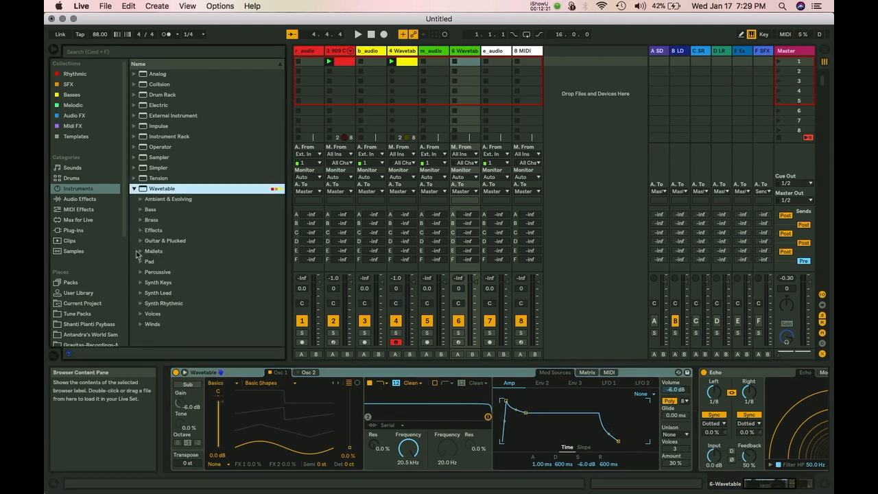
left_click(141, 283)
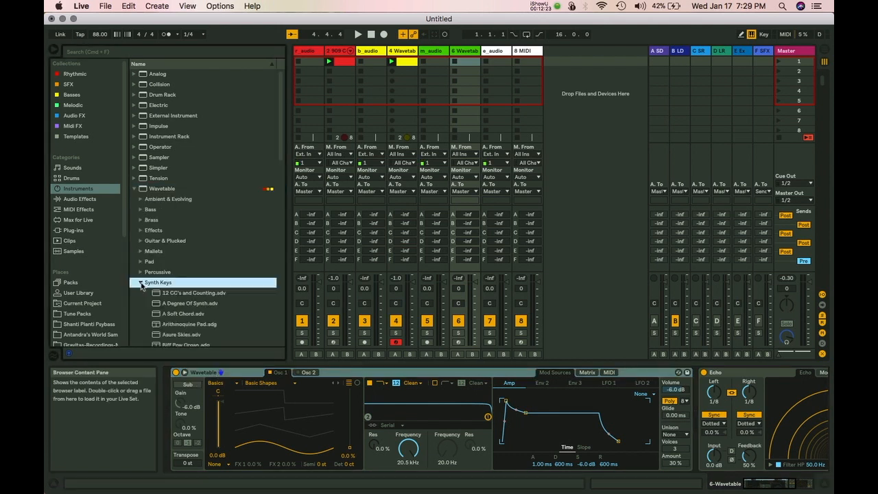
scroll(168, 307, "down", 3)
left_click(174, 324)
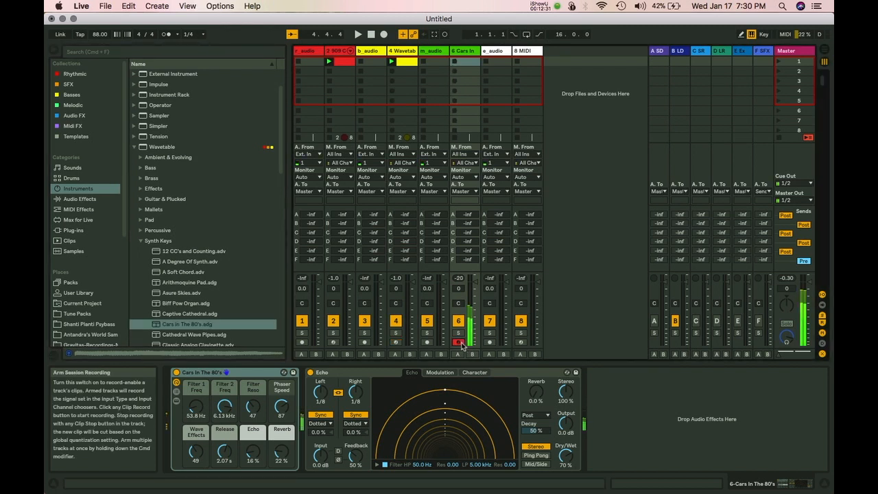
key("x")
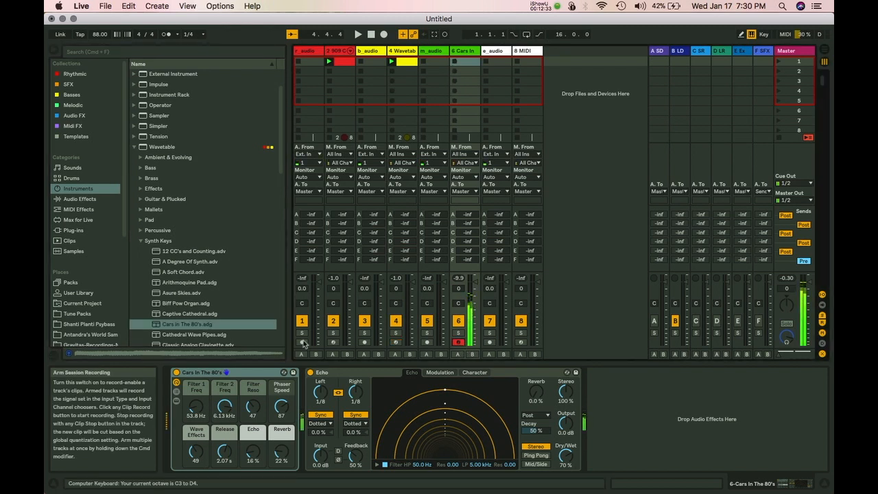
key("x")
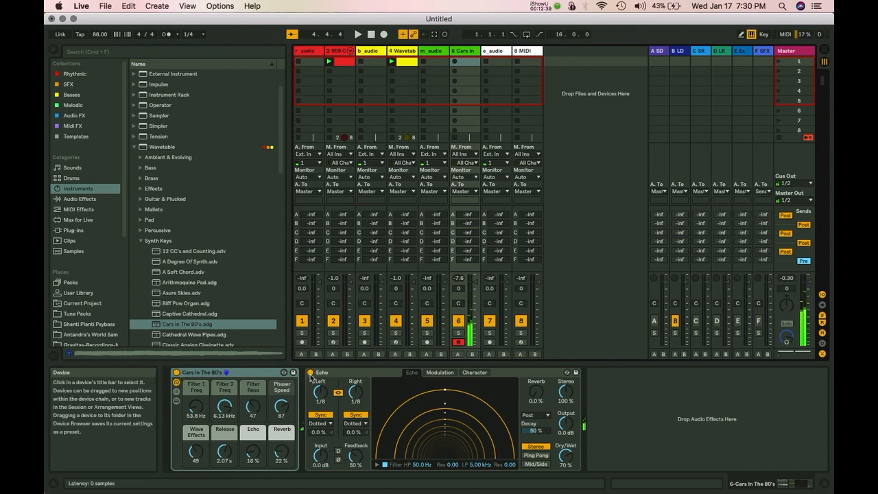
Switch Echo off, hear the dry sound, and replace the preset with Asure Skies.
left_click(310, 373)
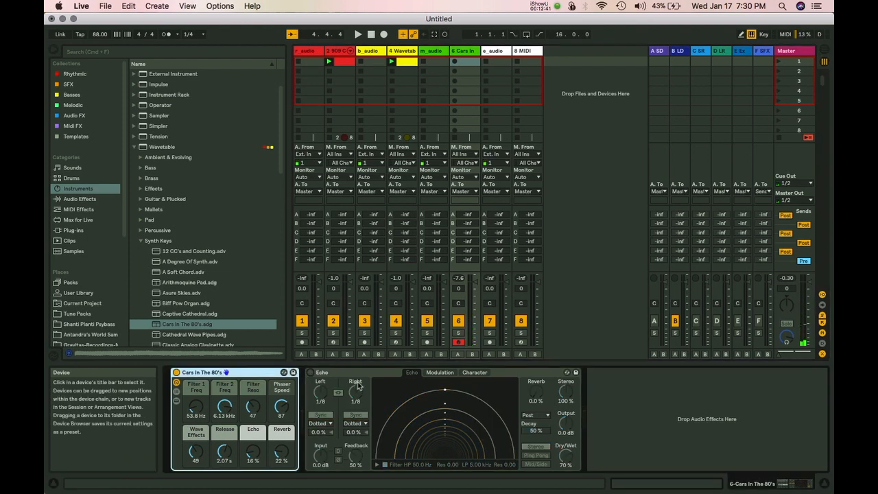
key("a")
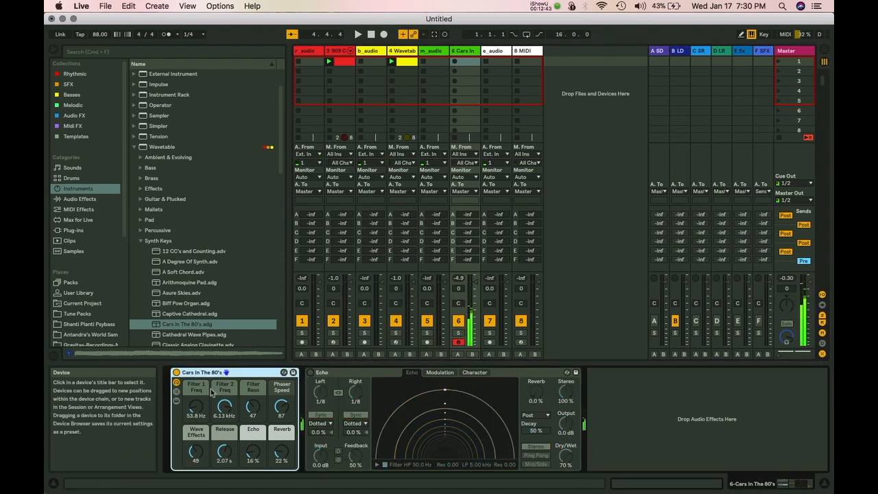
left_click(187, 294)
left_click_drag(206, 358, 201, 374)
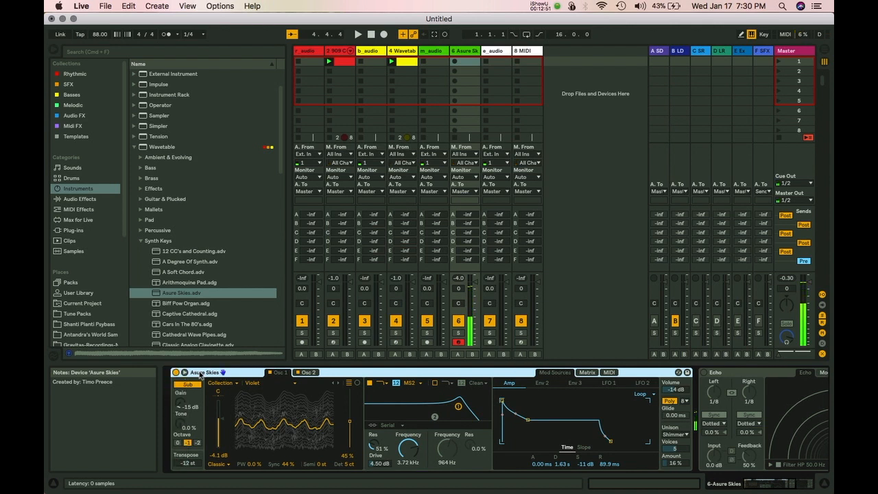
Load the Classic Analog Clavinette preset onto track 6.
scroll(254, 315, "down", 2)
left_click(253, 324)
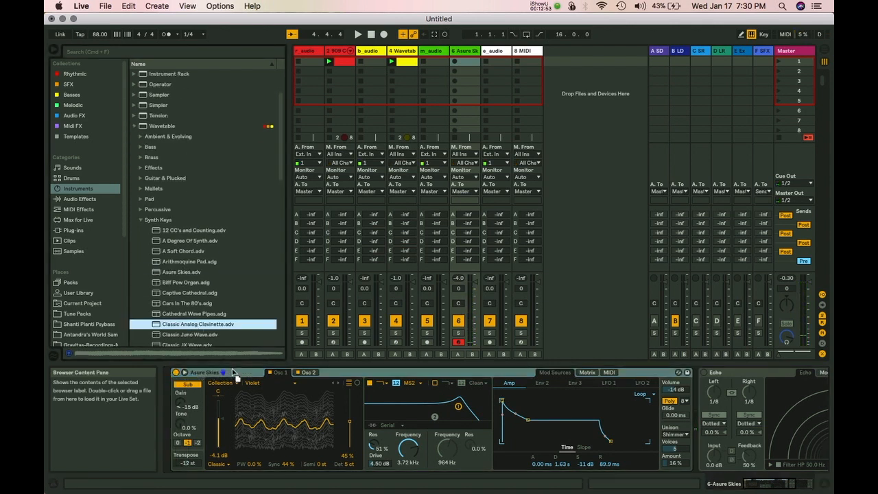
left_click_drag(241, 383, 240, 384)
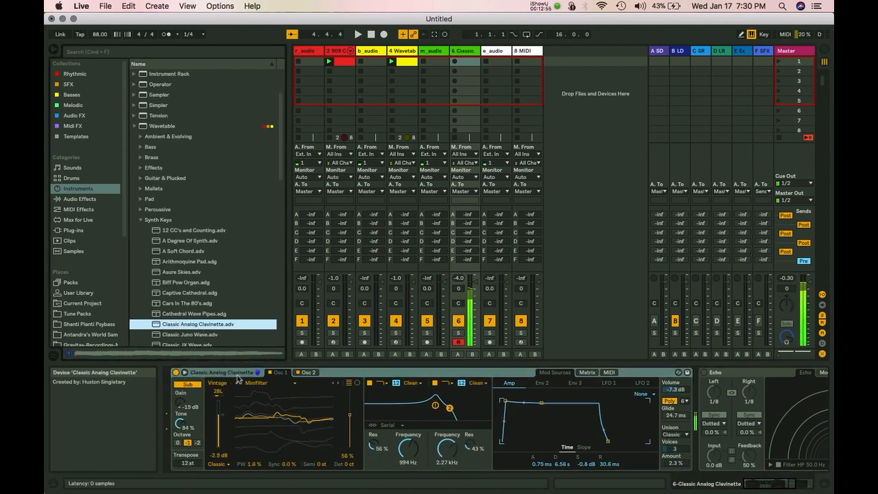
Turn the Echo effect back on and bring the whole device into view.
right_click(702, 374)
right_click(704, 375)
left_click(704, 374)
left_click(704, 373)
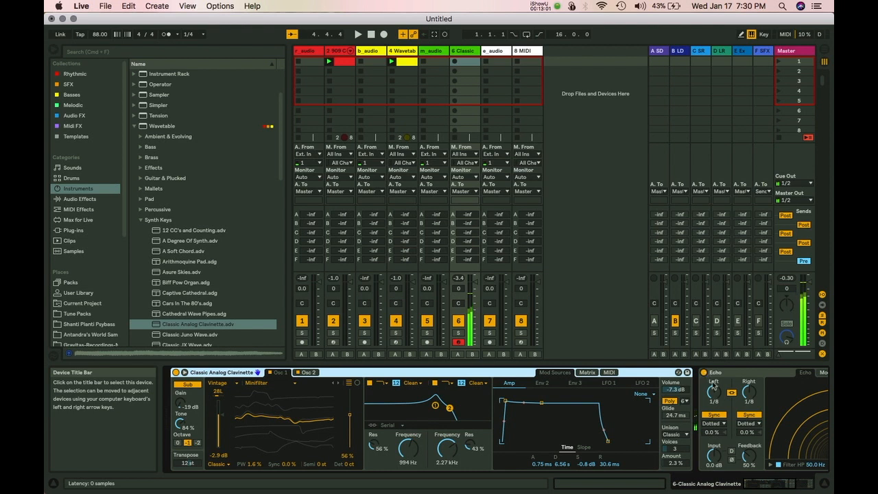
left_click(707, 375)
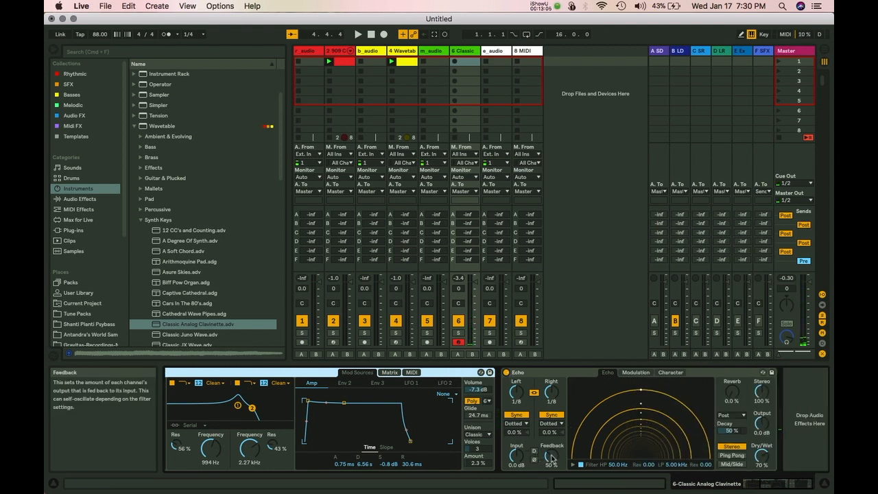
Experiment with Echo's feedback amount while playing notes to audition it.
left_click_drag(551, 460, 550, 427)
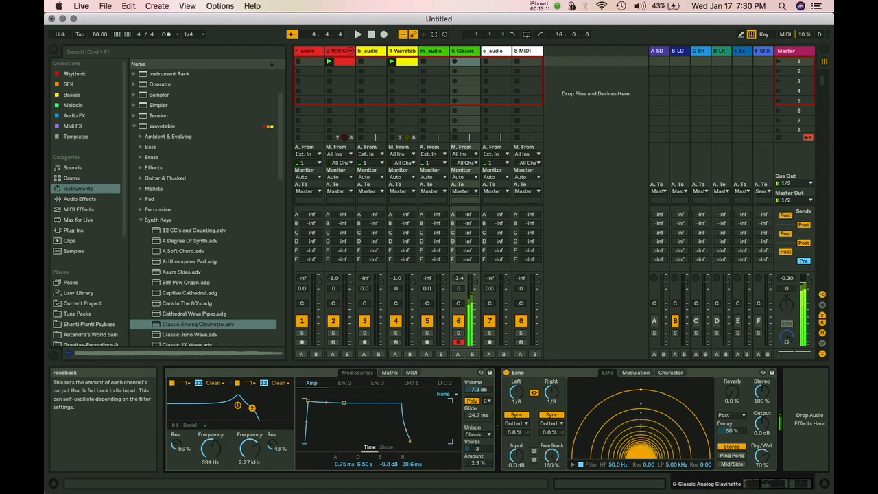
left_click_drag(551, 455, 550, 493)
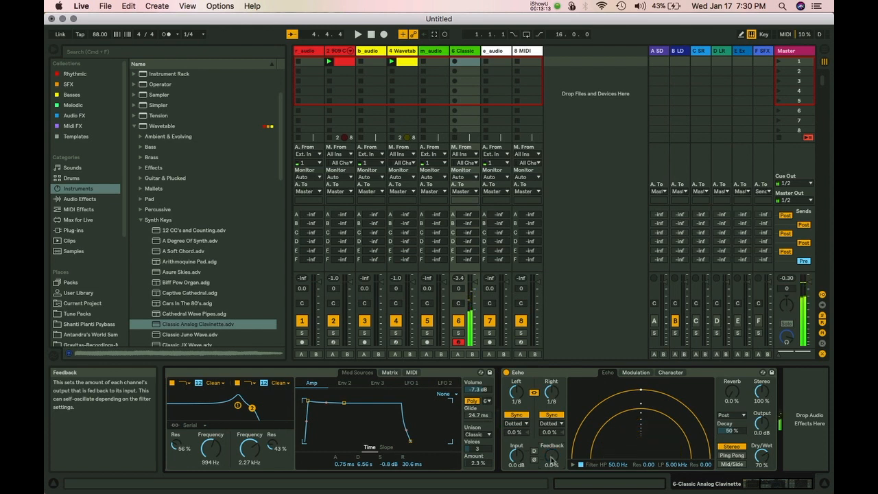
left_click_drag(551, 458, 551, 415)
mouse_move(551, 458)
left_mouse_down()
mouse_move(550, 476)
mouse_move(551, 450)
left_mouse_up()
key("space")
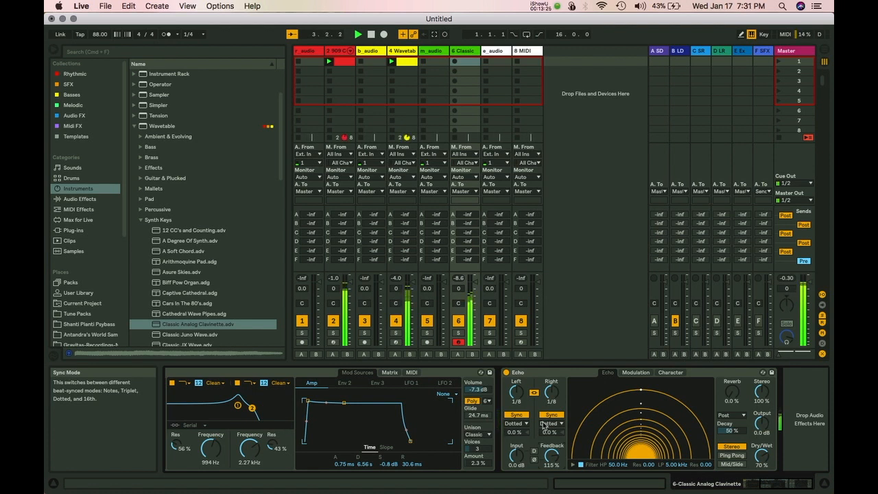
key("x")
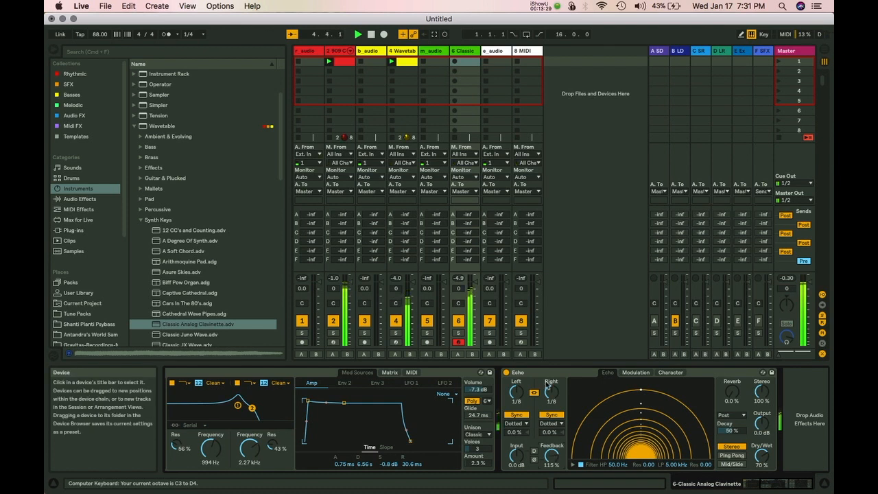
mouse_move(551, 452)
left_mouse_down()
mouse_move(551, 476)
mouse_move(550, 431)
mouse_move(550, 448)
left_mouse_up()
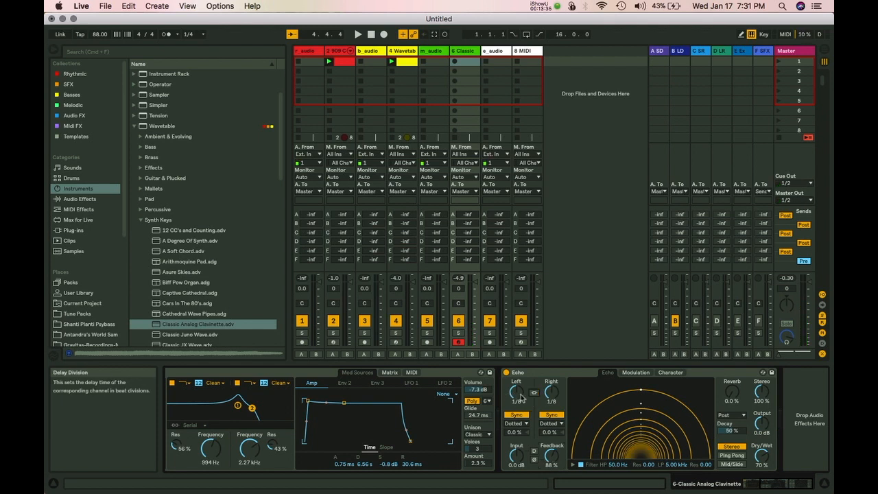
Shorten the delays to 1/16 and 1/32, keep the left delay Dotted, and raise reverb.
left_click_drag(518, 391, 554, 403)
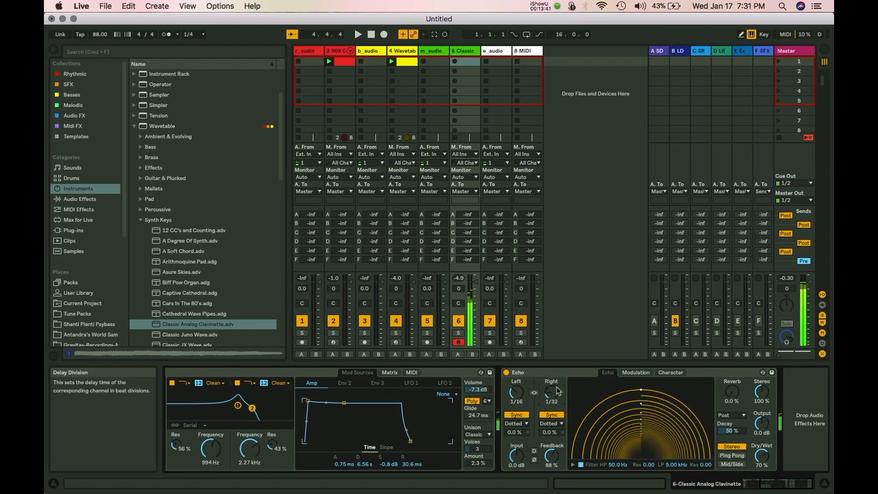
left_click(523, 425)
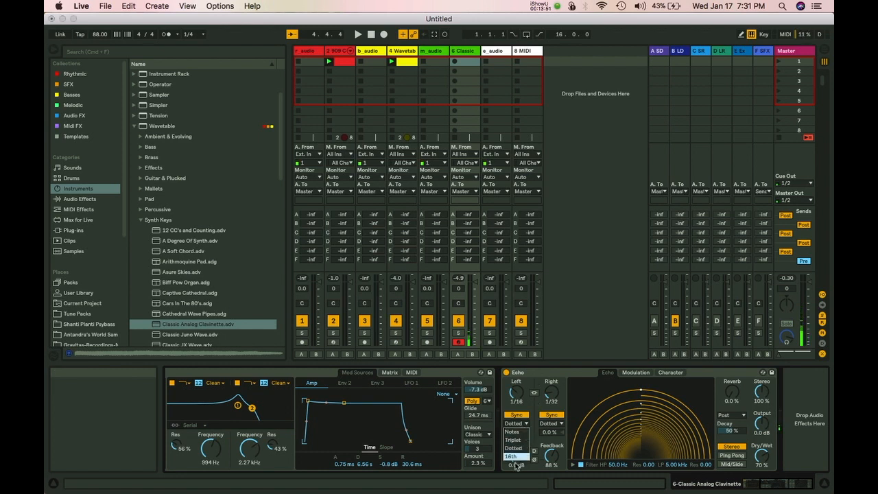
left_click(533, 410)
left_click(519, 424)
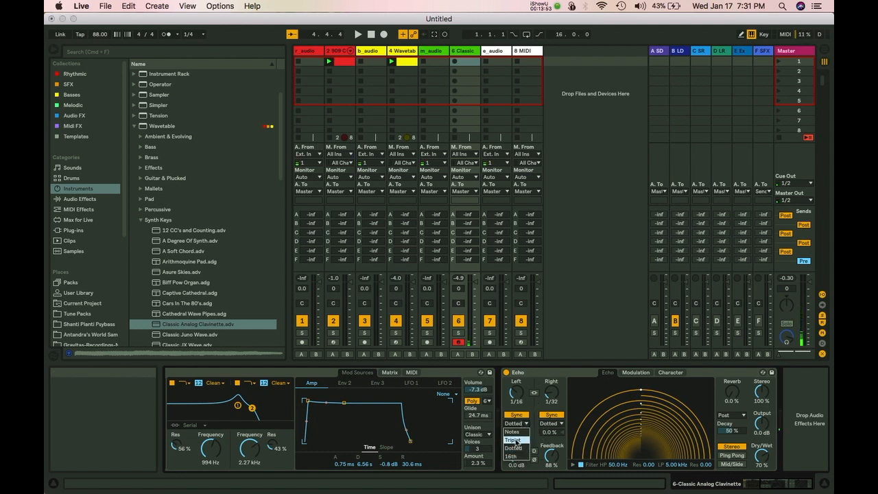
left_click(516, 441)
left_click(519, 424)
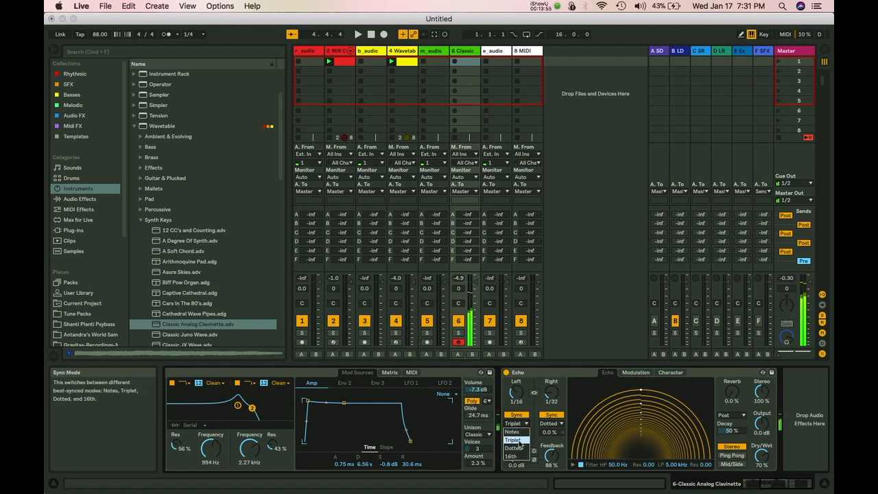
left_click(515, 448)
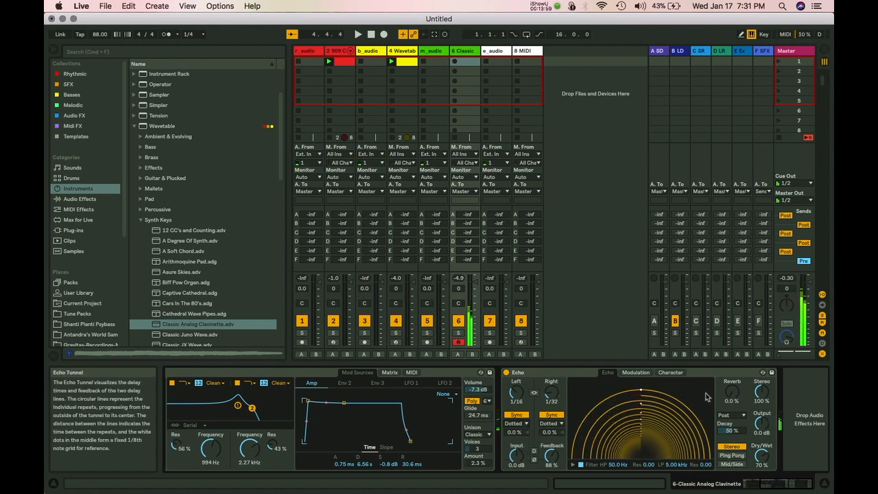
mouse_move(731, 397)
left_mouse_down()
mouse_move(731, 388)
mouse_move(731, 397)
left_mouse_up()
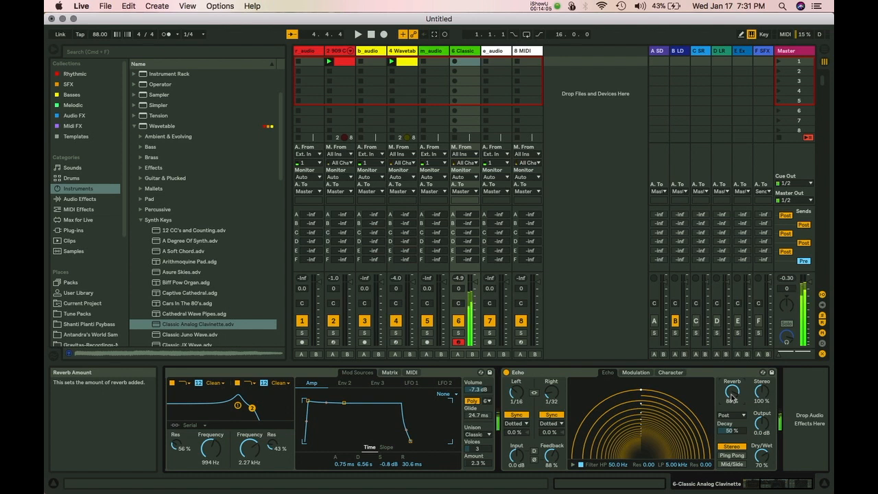
Move Echo's reverb placement into the feedback path.
left_click(733, 415)
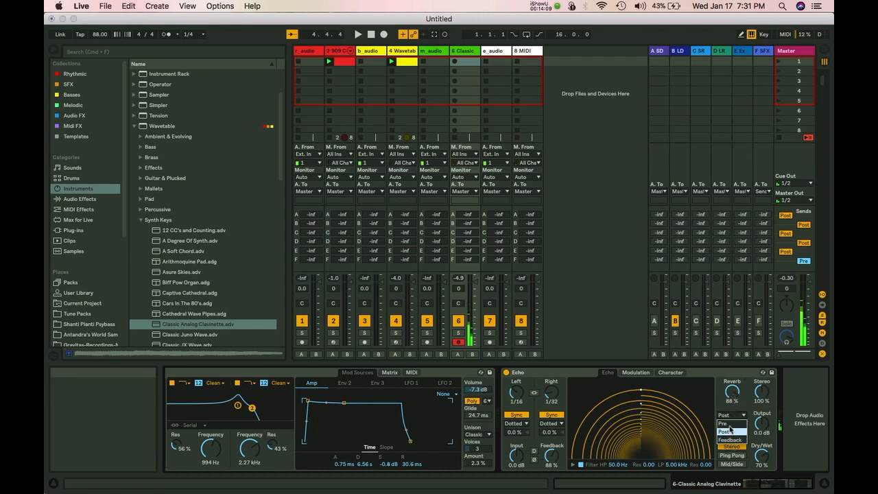
left_click(728, 425)
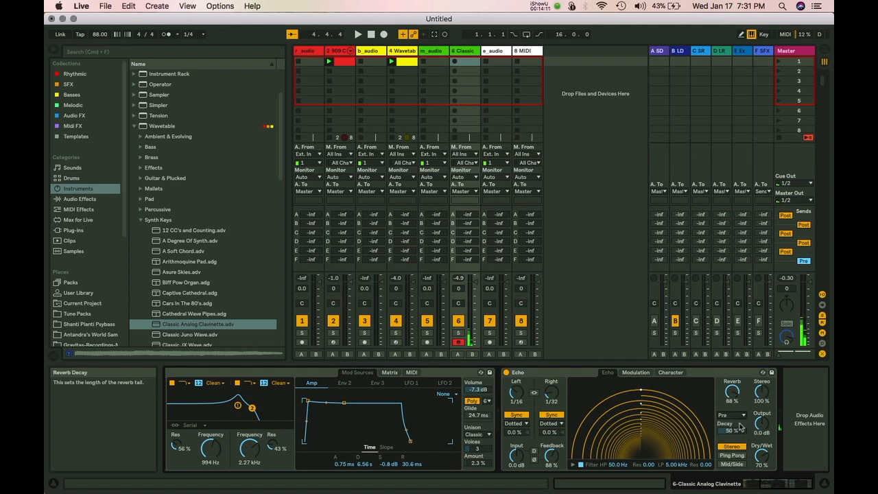
left_click(732, 415)
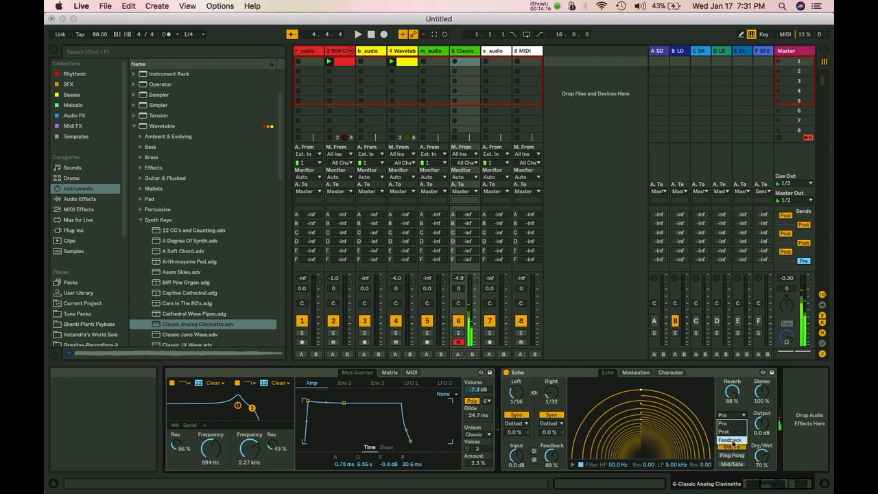
left_click(730, 440)
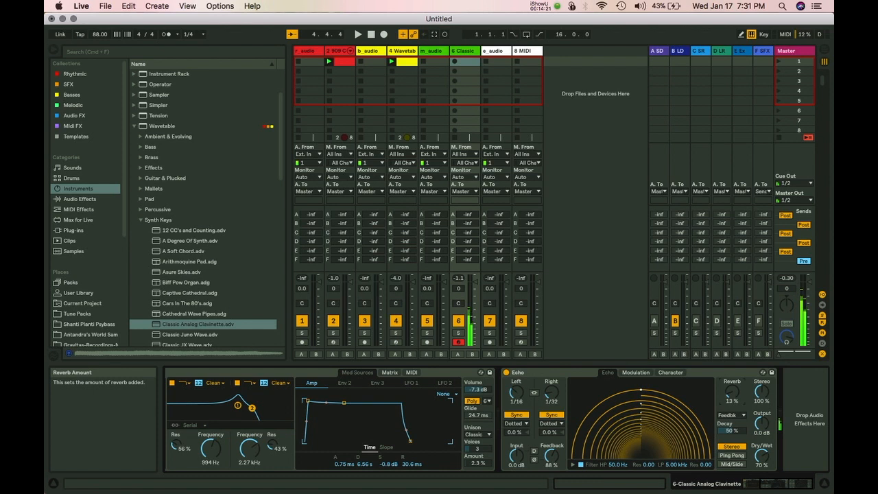
Set the reverb to 29% with 13% decay and switch channel mode to Ping Pong.
left_click_drag(735, 389, 735, 389)
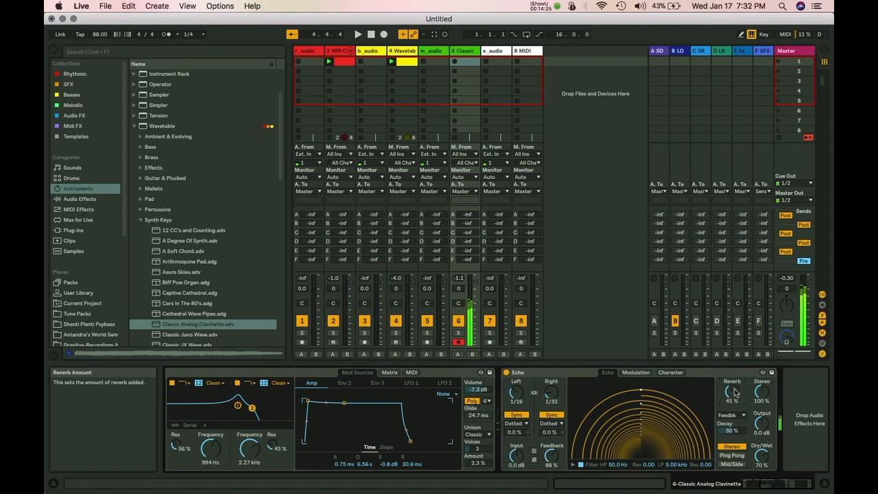
left_click_drag(734, 389, 734, 395)
left_click_drag(731, 429, 732, 443)
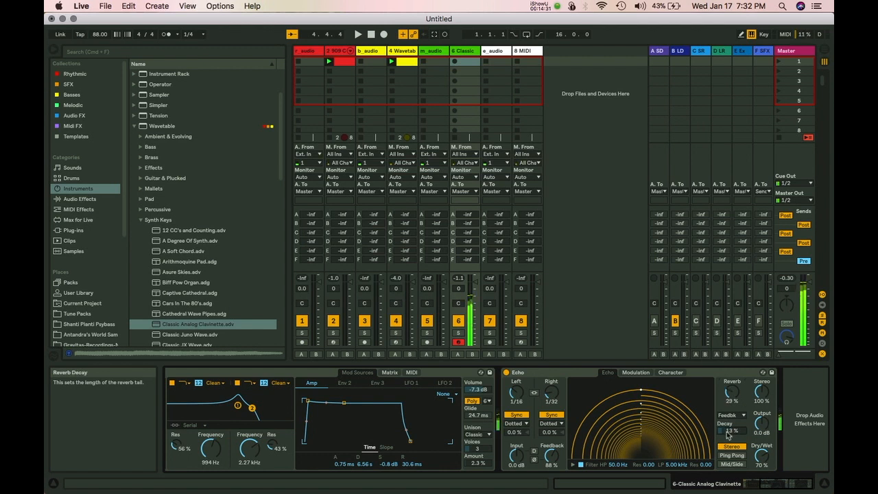
left_click(733, 455)
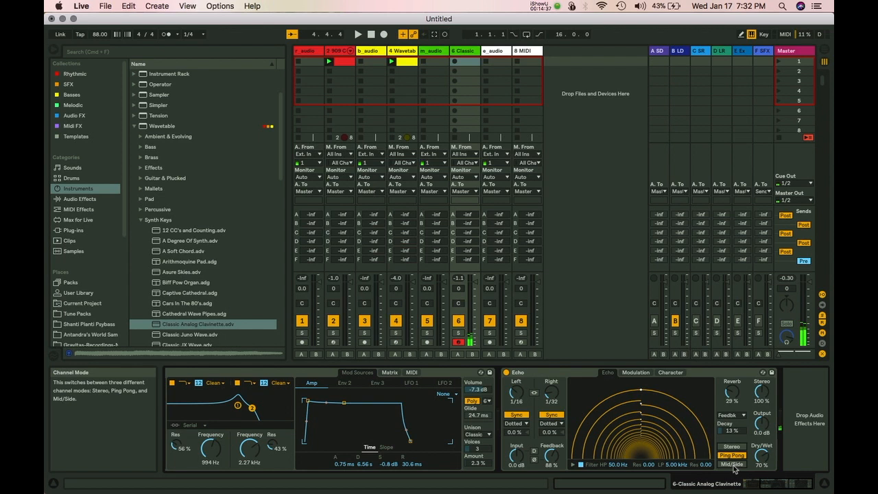
Compare Mid/Side with Ping Pong, keep Ping Pong, and show Echo's Modulation settings.
left_click(733, 465)
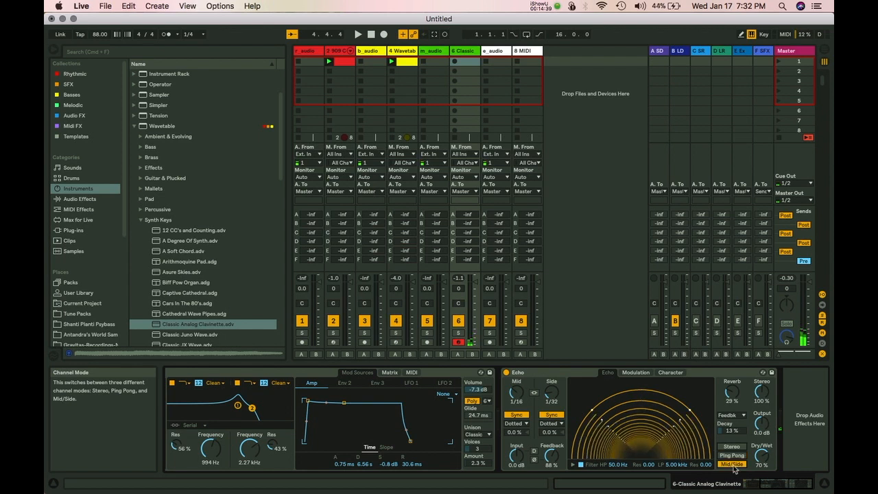
left_click(732, 456)
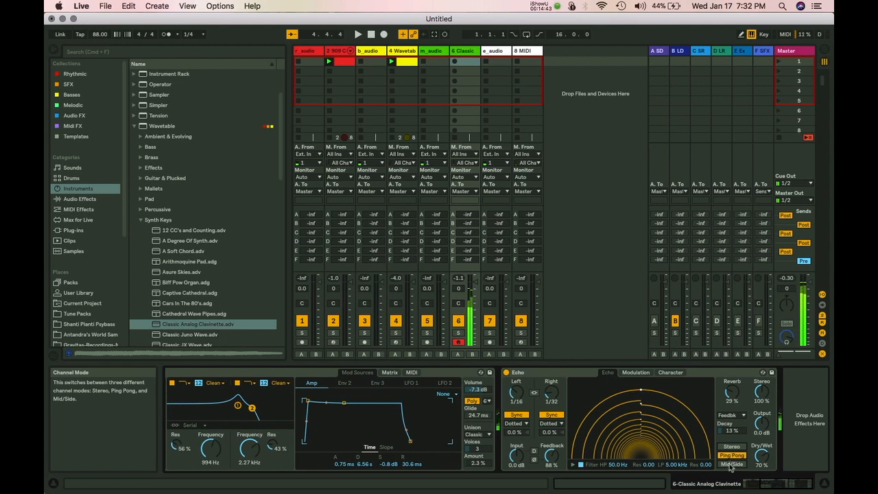
left_click(731, 465)
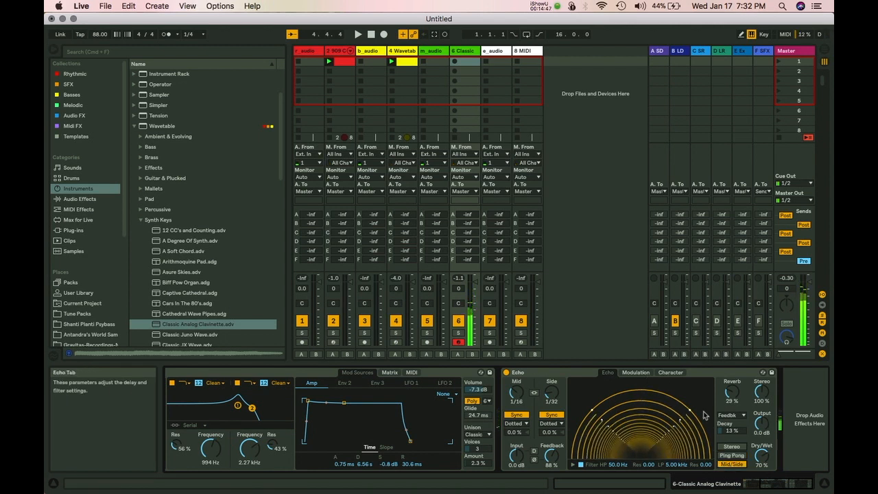
left_click(727, 456)
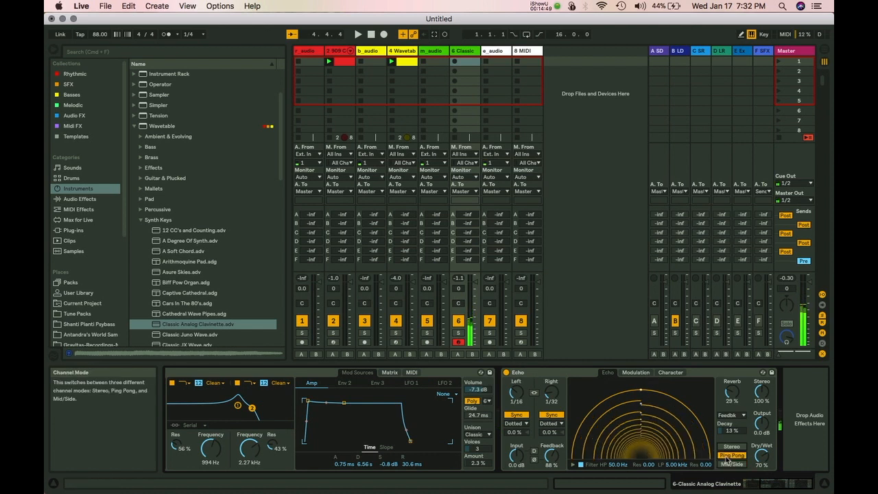
left_click(635, 372)
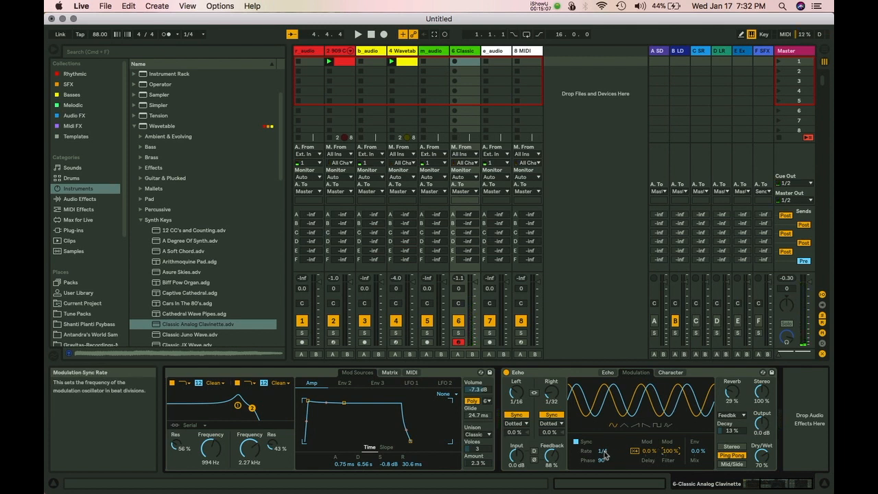
Set Echo's tempo-synced modulation rate to 3 and delay-time modulation to 0% during playback.
left_click_drag(603, 450, 602, 478)
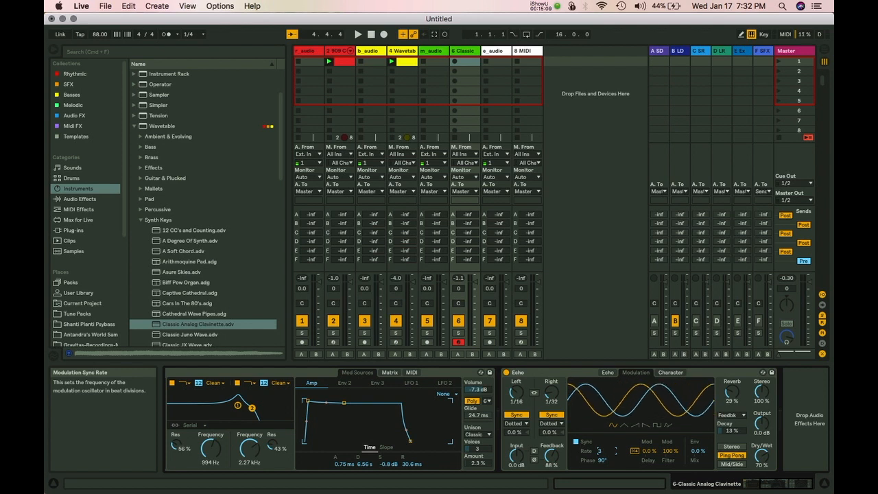
left_click(576, 441)
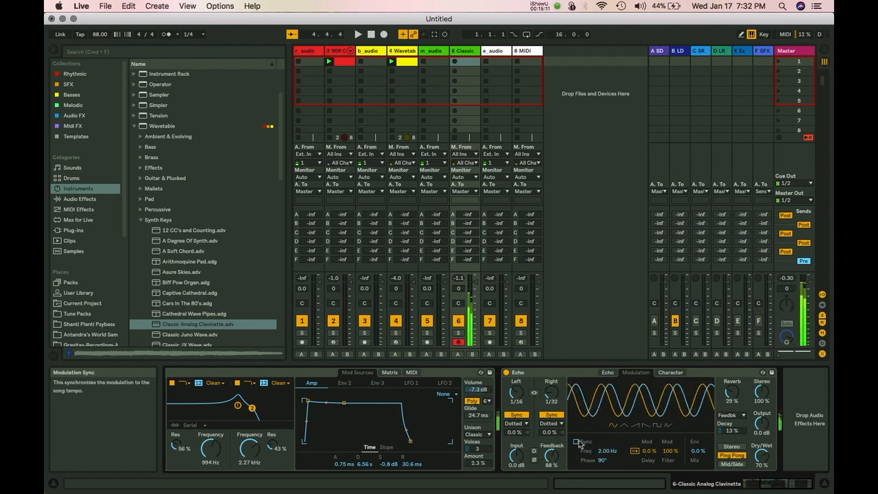
left_click(576, 441)
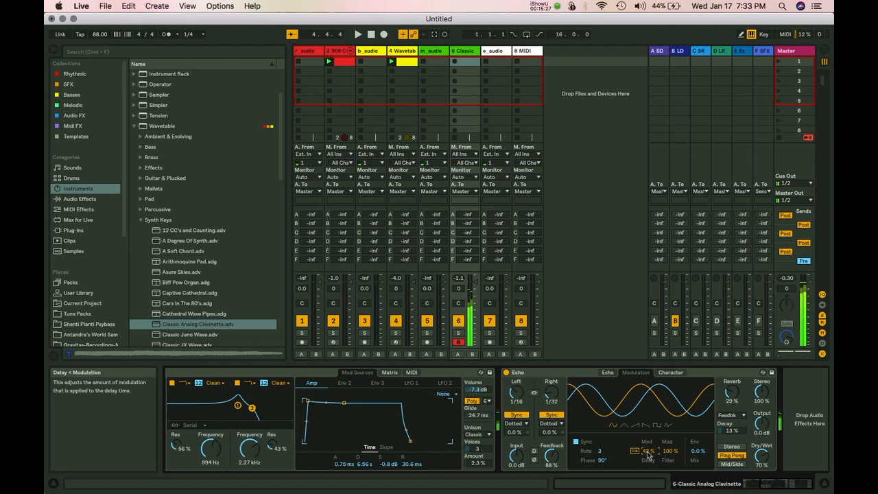
left_click_drag(649, 451, 649, 491)
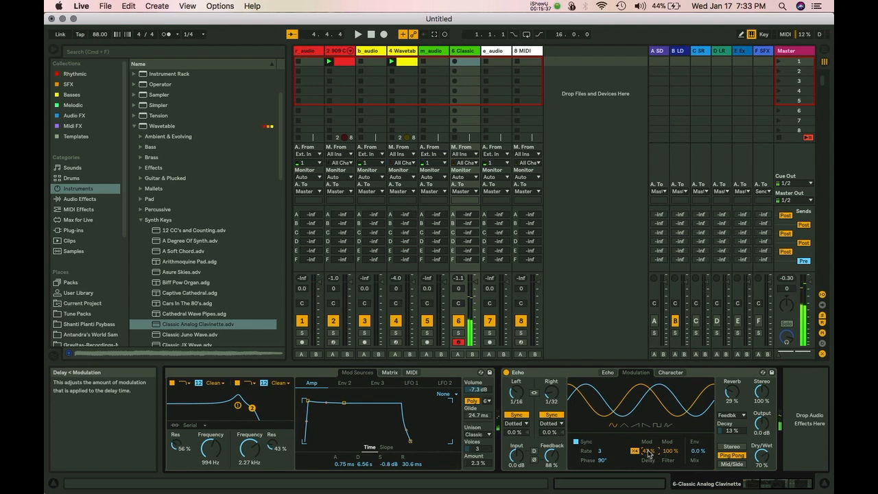
key("space")
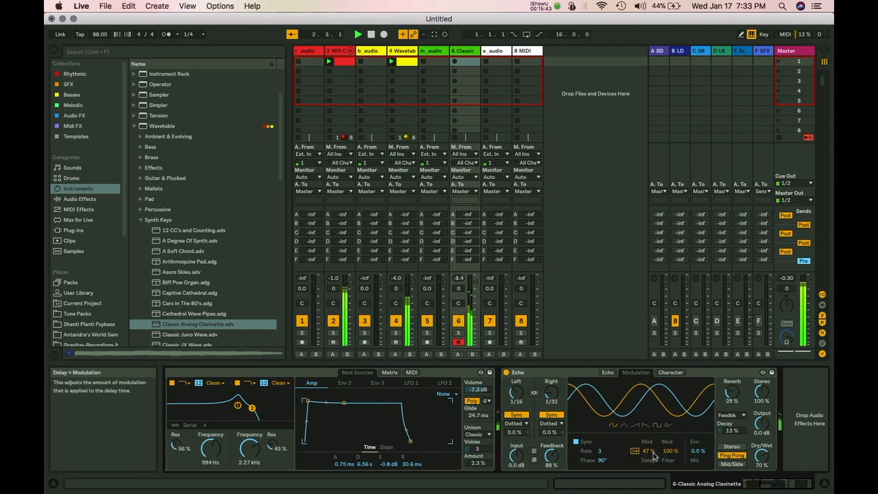
left_click_drag(649, 456, 649, 487)
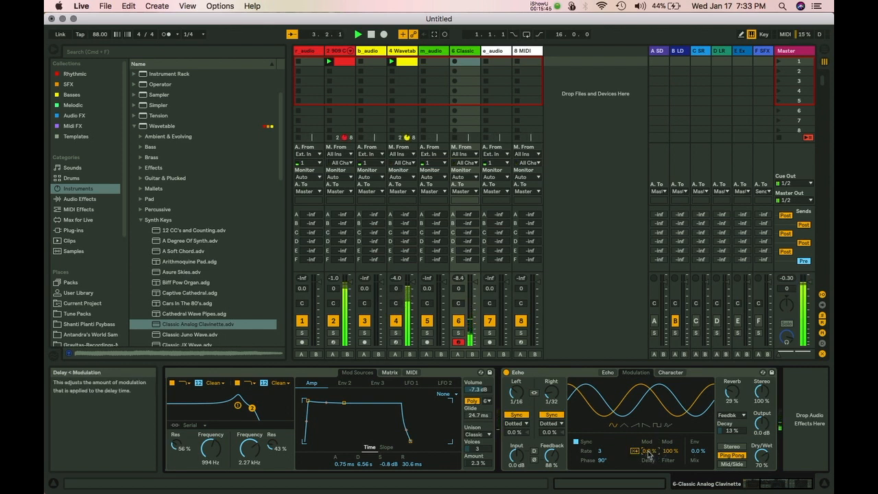
left_click(670, 373)
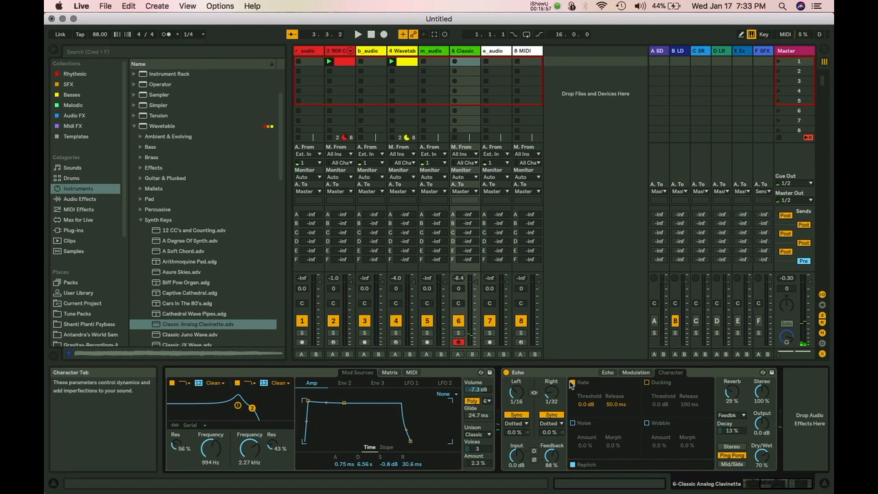
Switch off Echo's Gate and enable Ducking with a -28 dB threshold.
left_click(573, 383)
left_click(573, 382)
mouse_move(594, 400)
left_mouse_down()
mouse_move(594, 430)
mouse_move(587, 393)
left_mouse_up()
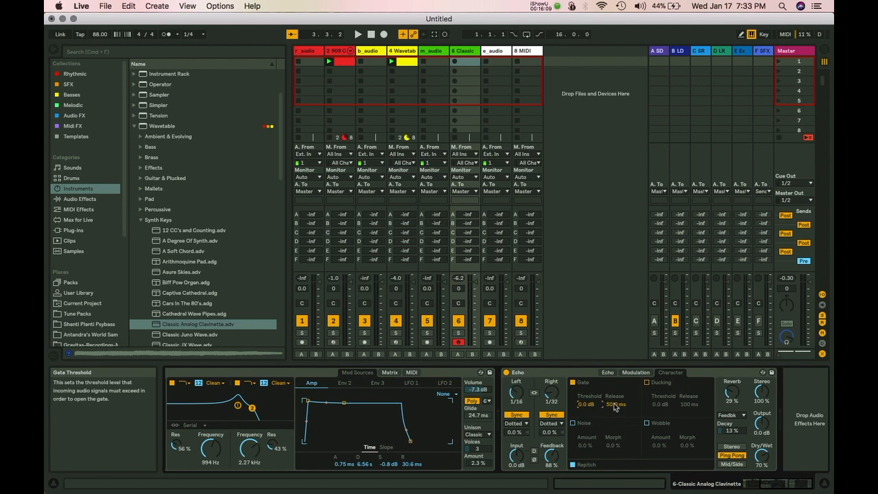
left_click(574, 384)
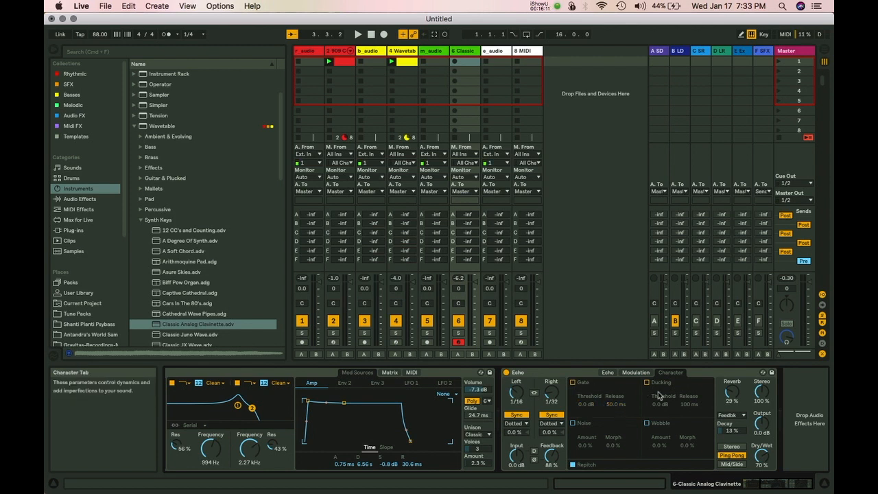
left_click(647, 384)
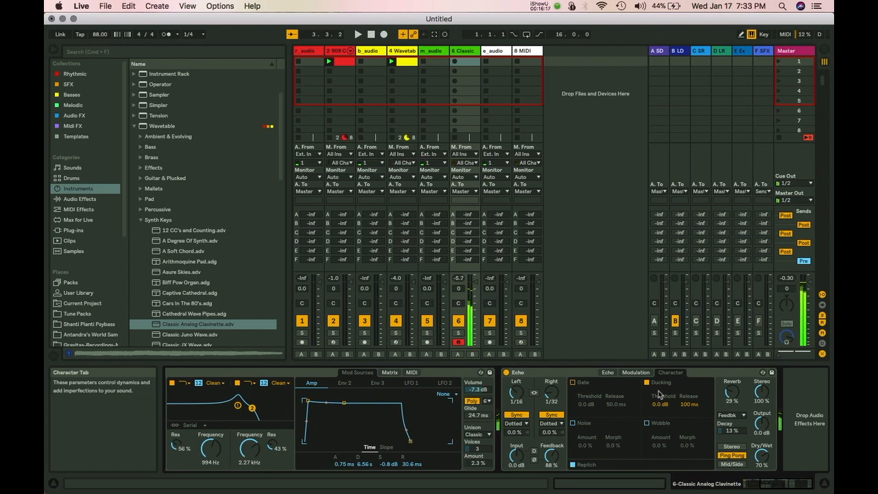
mouse_move(661, 404)
left_mouse_down()
mouse_move(662, 418)
mouse_move(664, 404)
left_mouse_up()
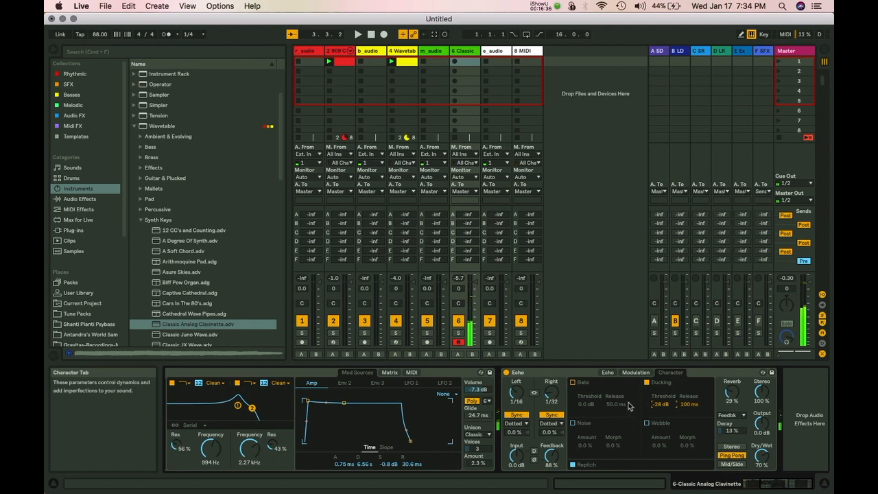
Enable Echo's Noise, bring its amount down to 75%, and tick Wobble.
left_click(574, 423)
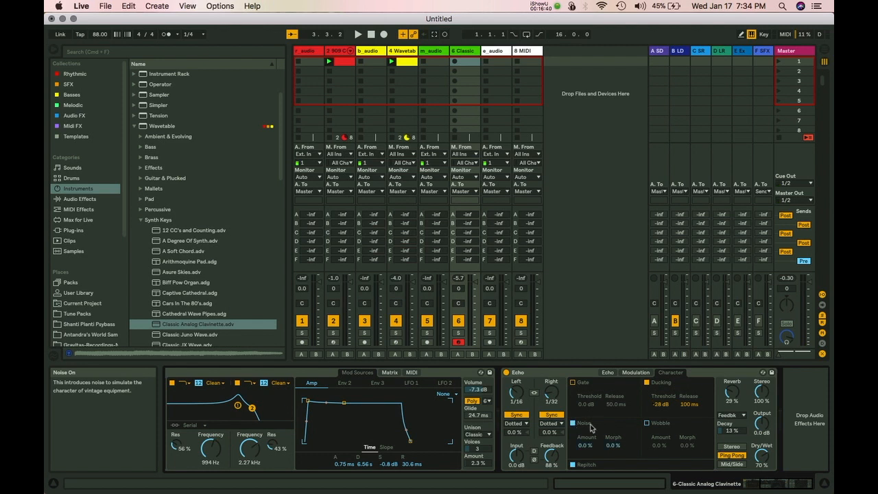
left_click_drag(583, 447, 583, 418)
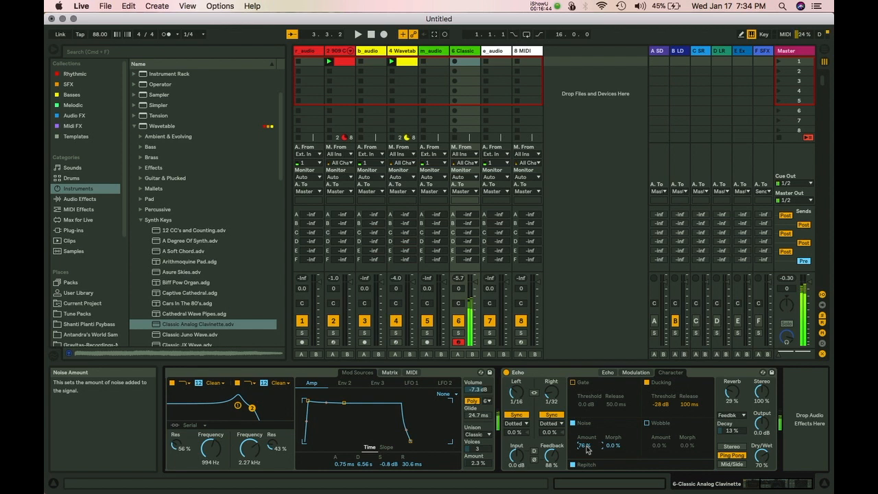
left_click_drag(581, 445, 599, 448)
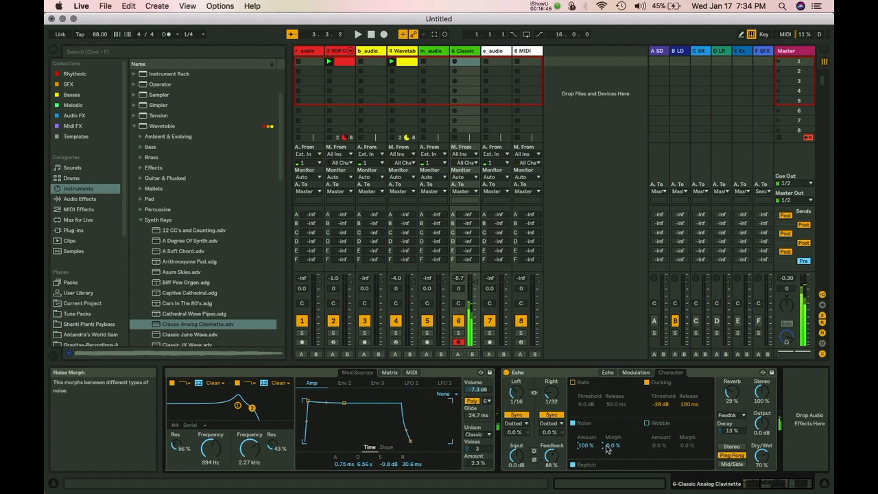
left_click_drag(585, 445, 585, 453)
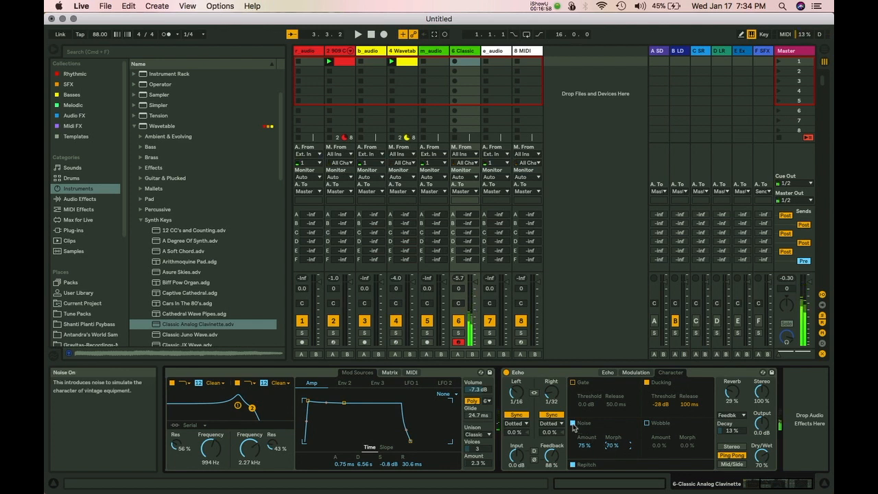
left_click(647, 424)
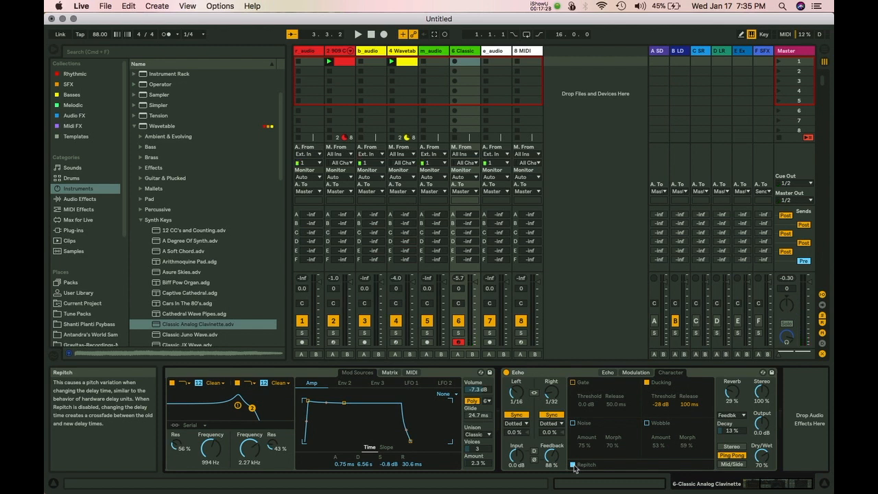
left_click(635, 373)
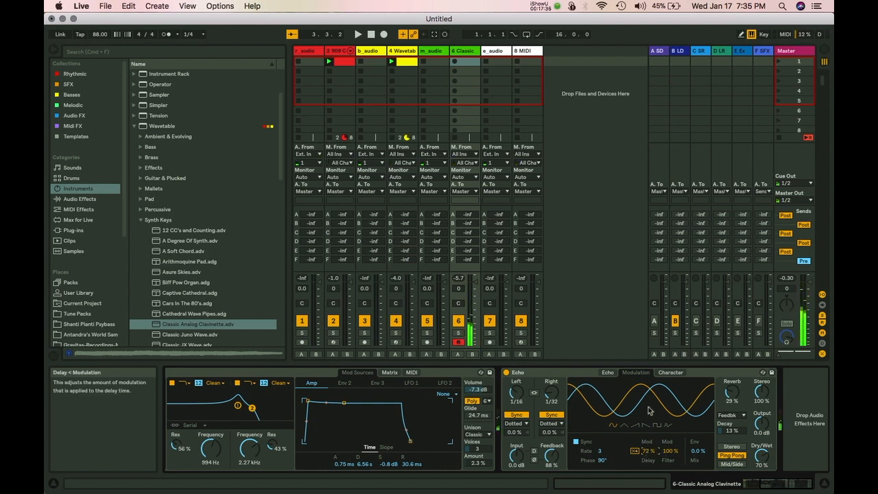
left_click(671, 373)
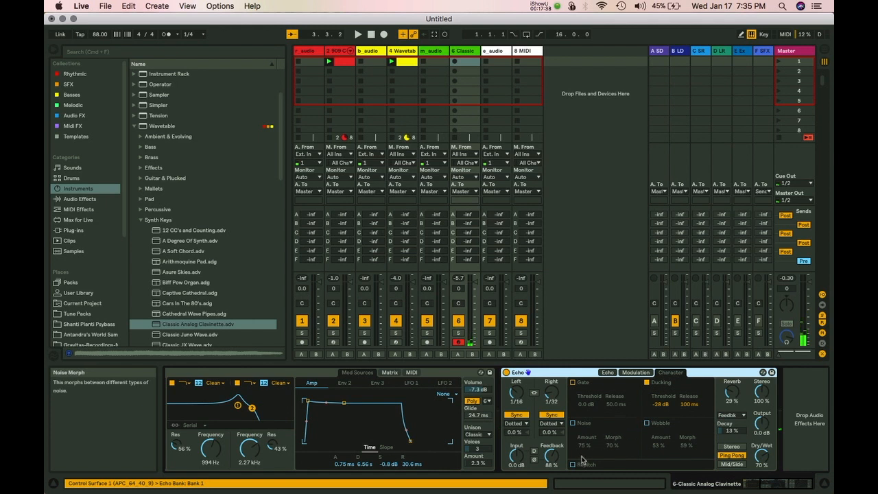
left_click(633, 373)
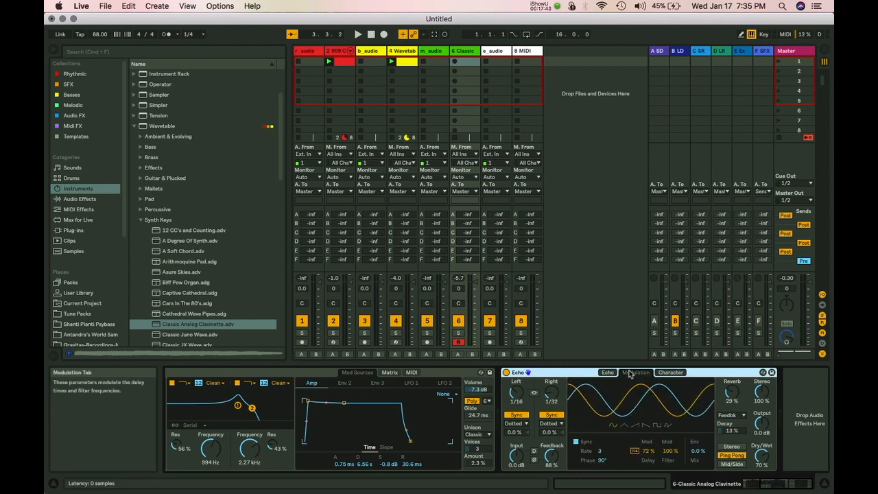
left_click(663, 374)
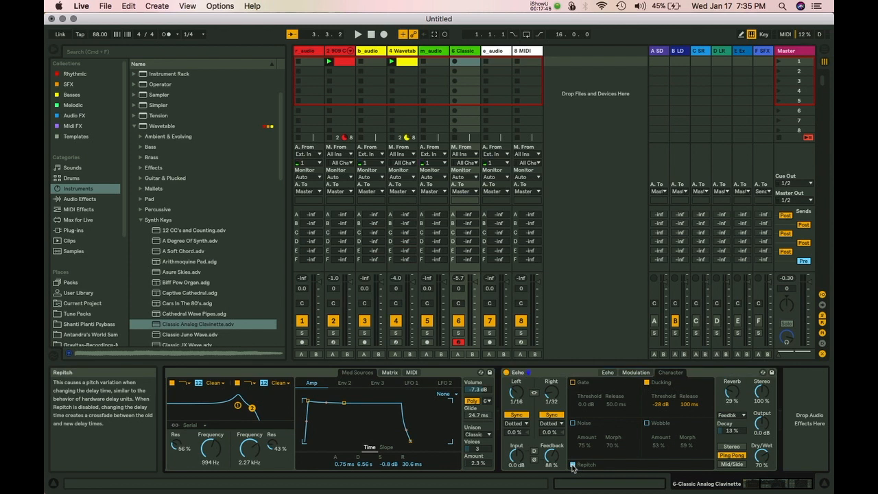
left_click(631, 374)
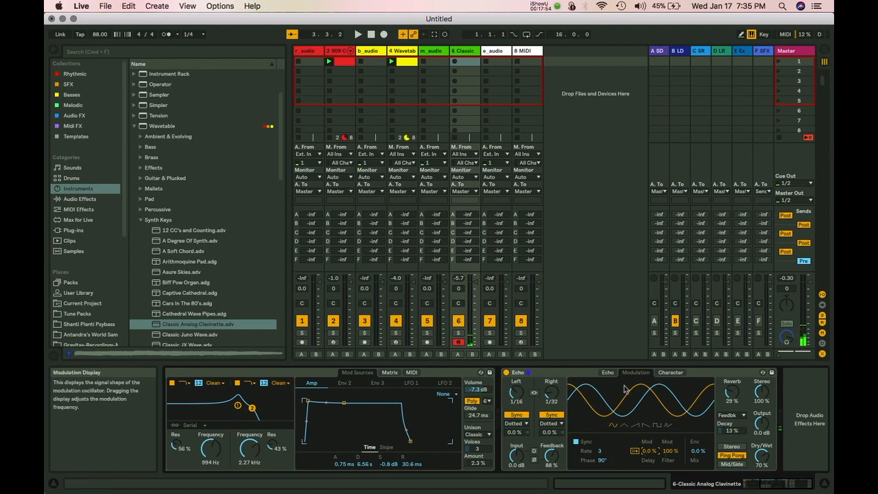
left_click(669, 373)
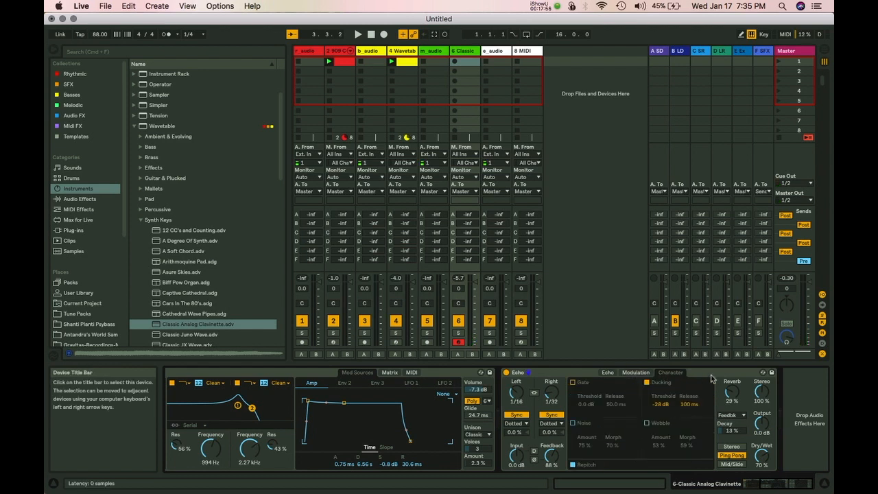
Collapse the Synth Keys folder and capture the played notes as a new Classic-track clip.
left_click(140, 220)
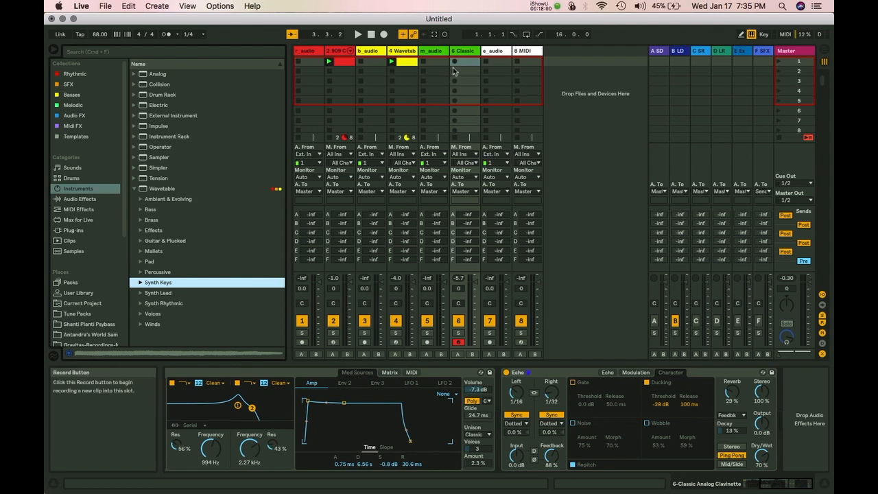
key("space")
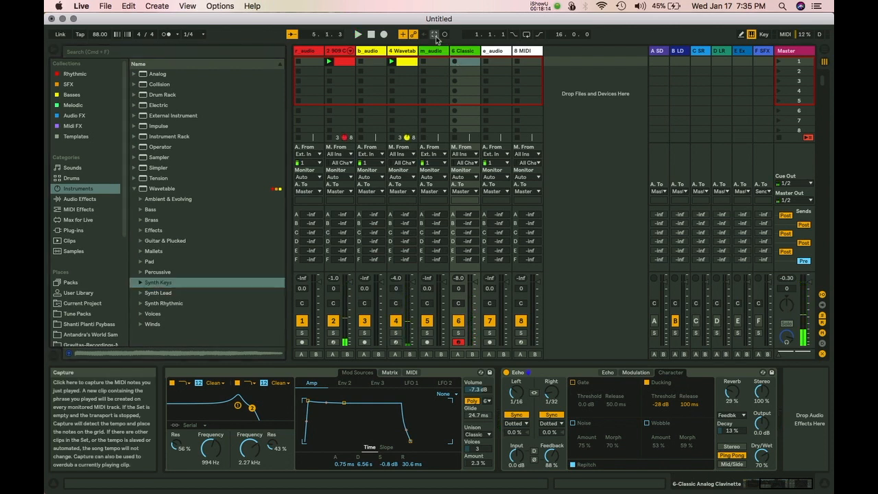
left_click(436, 38)
Loop the captured clip four bars from 1.1.1 and quantize all its notes.
double_click(466, 63)
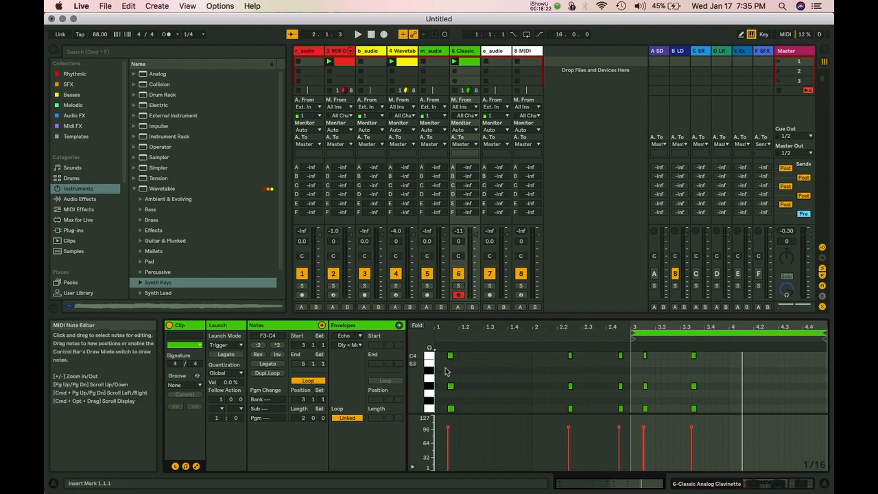
left_click_drag(632, 332, 435, 328)
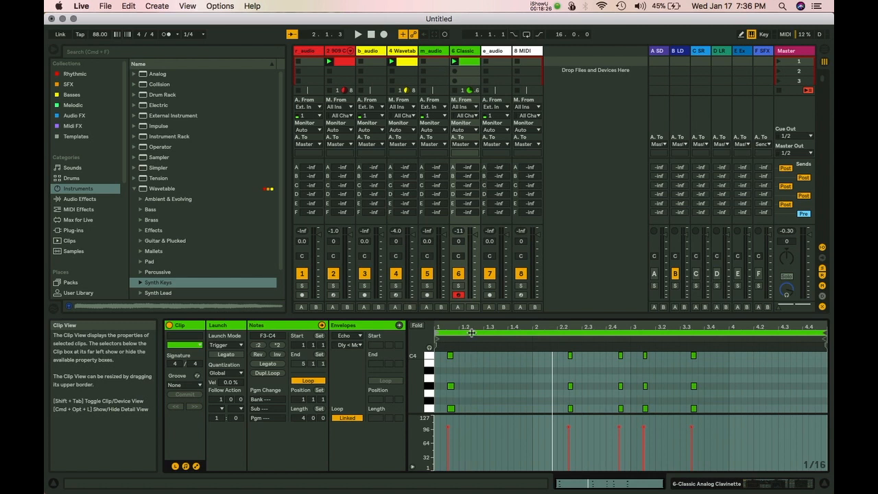
key("super+a")
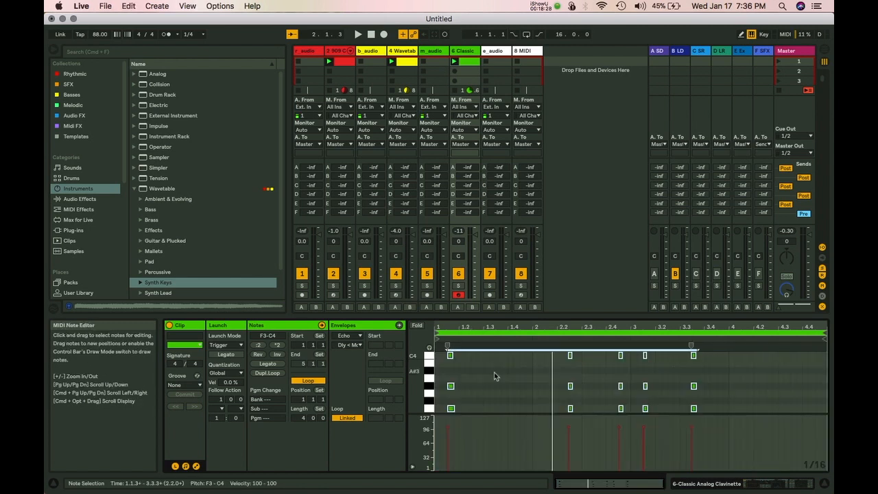
key("super+u")
During playback set the Wavetable fader to -8 dB and 909 to -10 dB, then select Wavetable.
key("space")
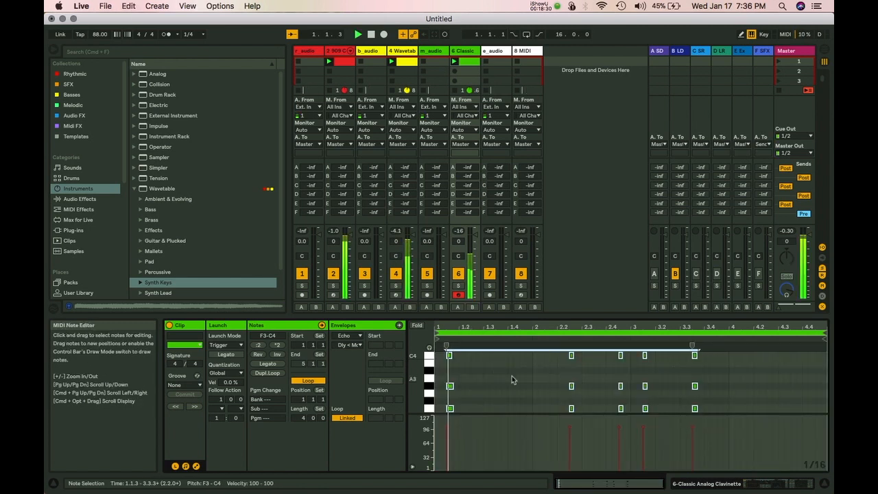
left_click_drag(413, 235, 413, 245)
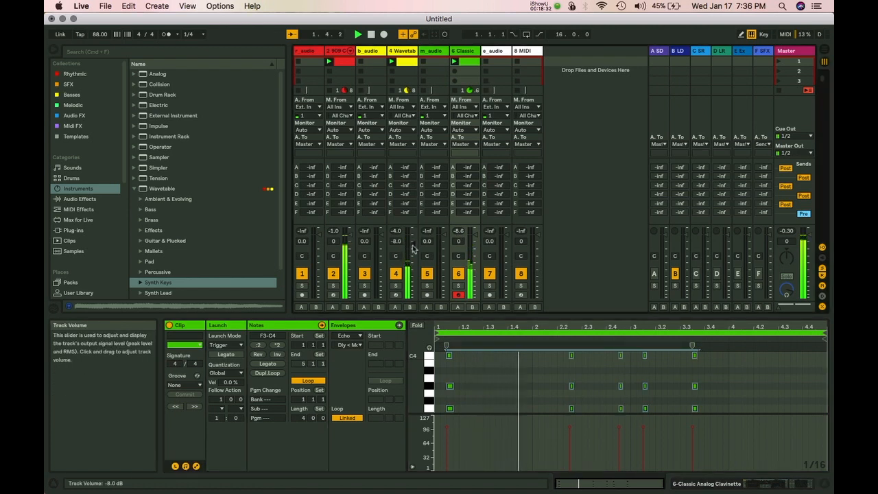
left_click_drag(351, 235, 350, 246)
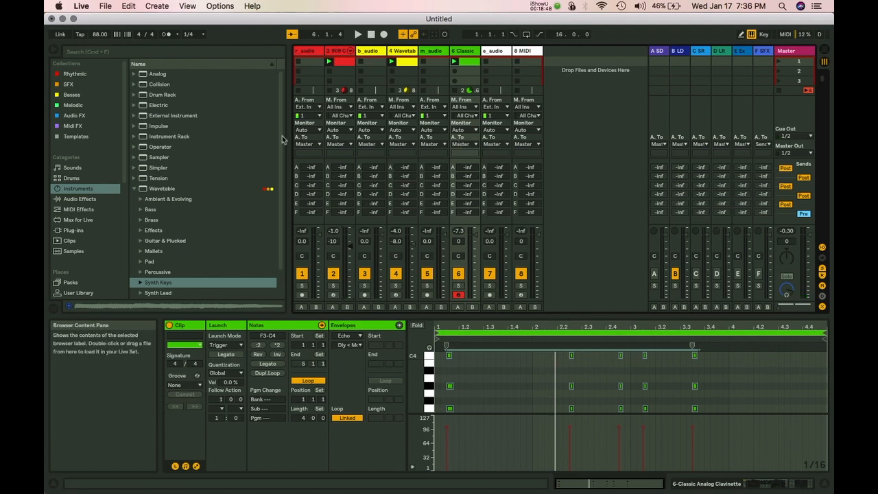
left_click(400, 50)
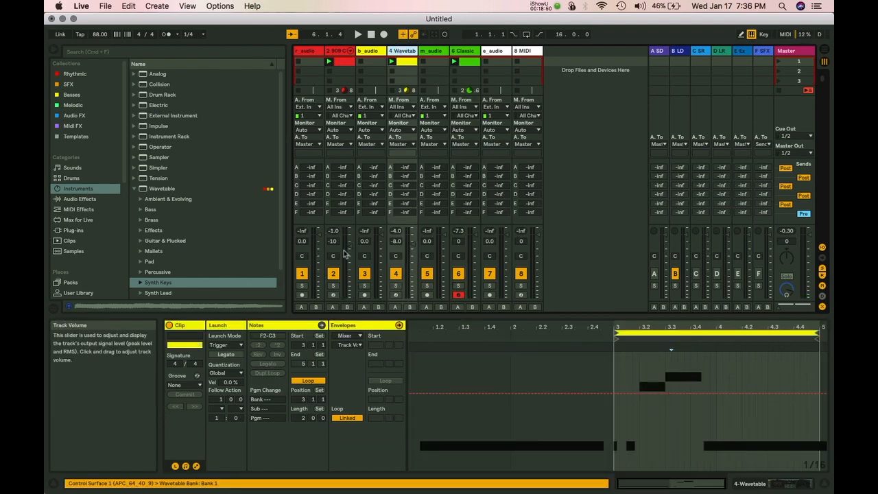
Insert a Pedal effect from Audio Effects after the Wavetable synth.
key("shift+Tab")
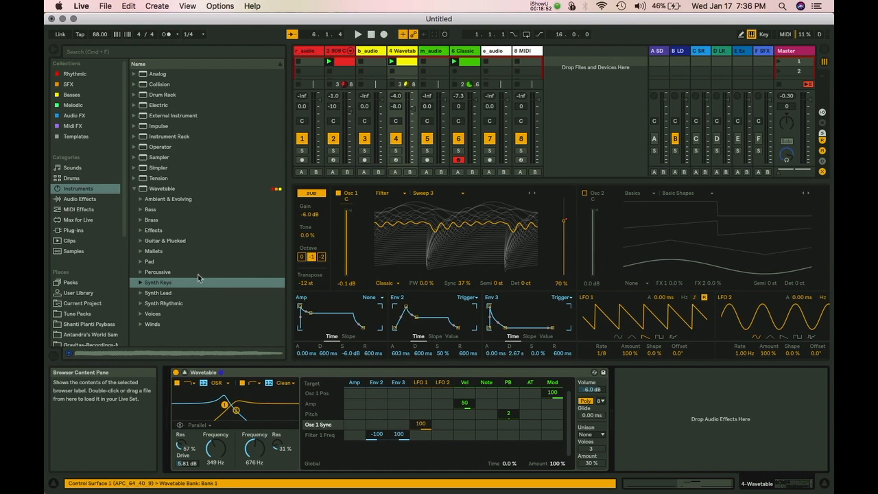
left_click(77, 199)
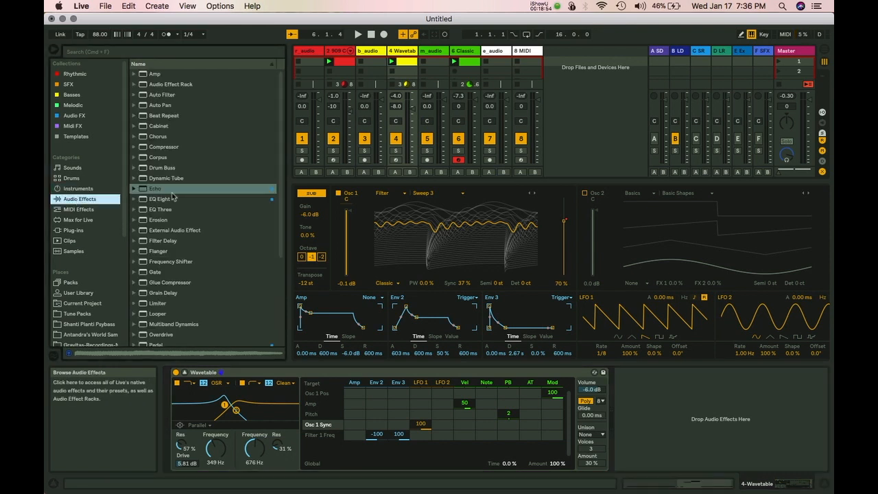
scroll(172, 232, "down", 3)
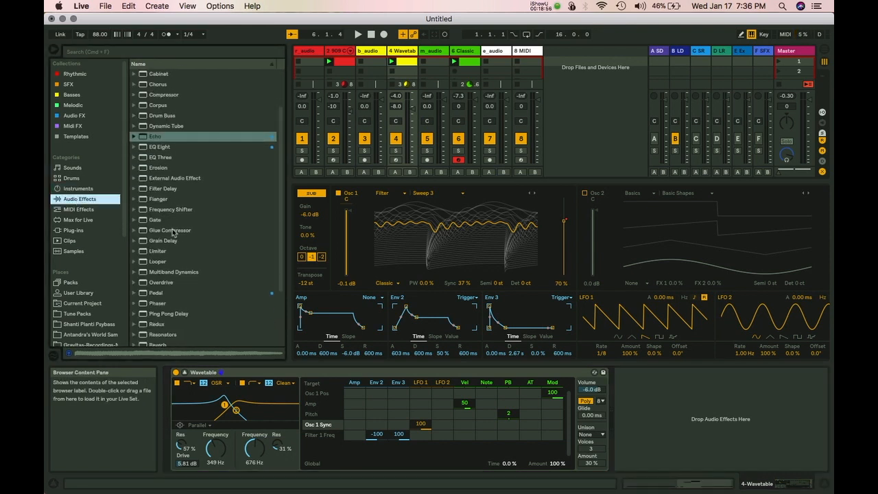
left_click(158, 293)
left_click_drag(473, 327, 655, 390)
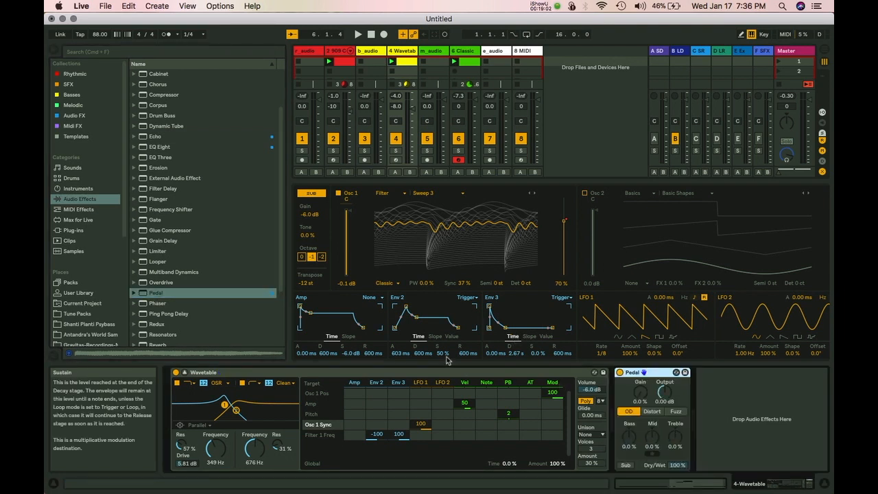
Play the set and raise the Pedal's gain to about 58%.
key("space")
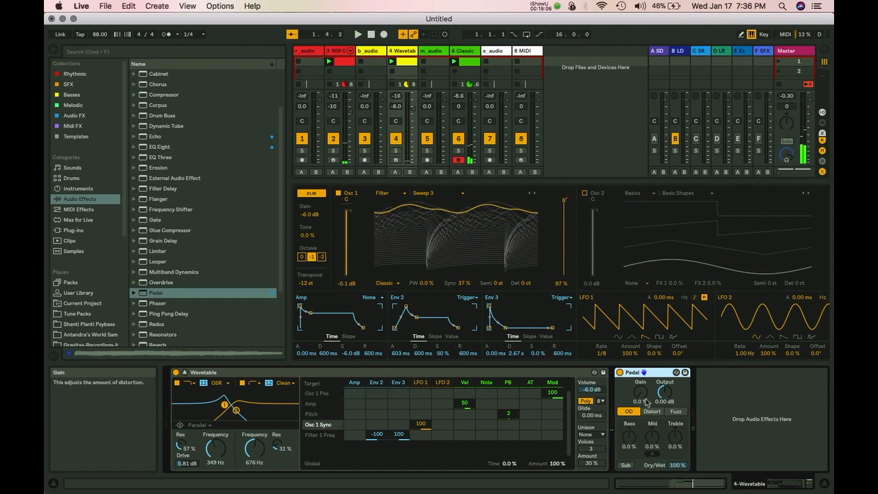
left_click_drag(642, 398, 641, 392)
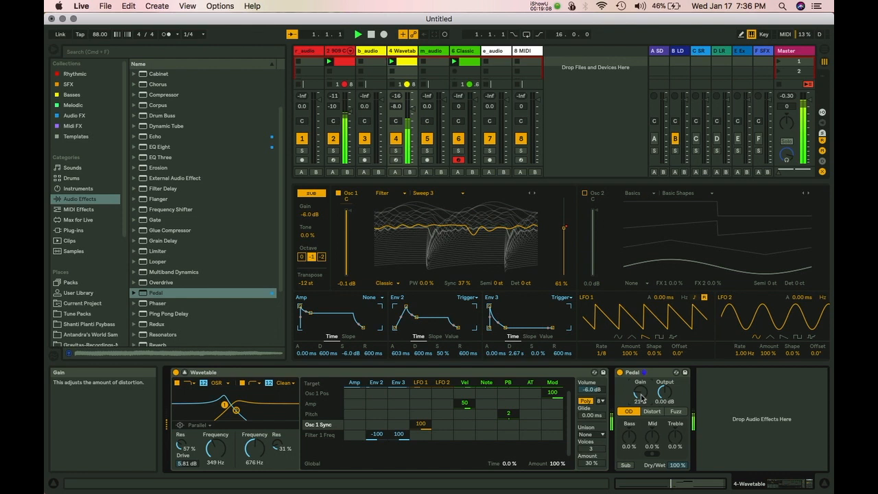
mouse_move(641, 397)
left_mouse_down()
mouse_move(641, 326)
mouse_move(641, 415)
mouse_move(641, 395)
left_mouse_up()
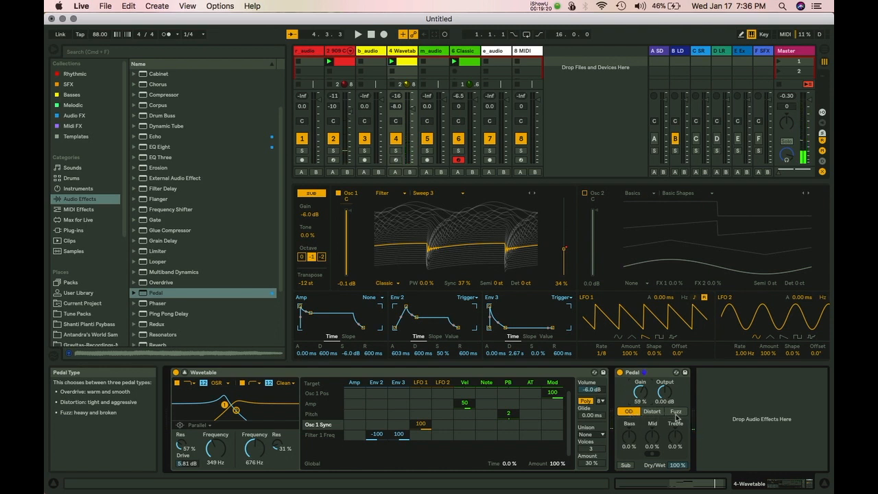
Try the Pedal's Distort type, then settle on Fuzz with gain at 18%.
left_click(658, 412)
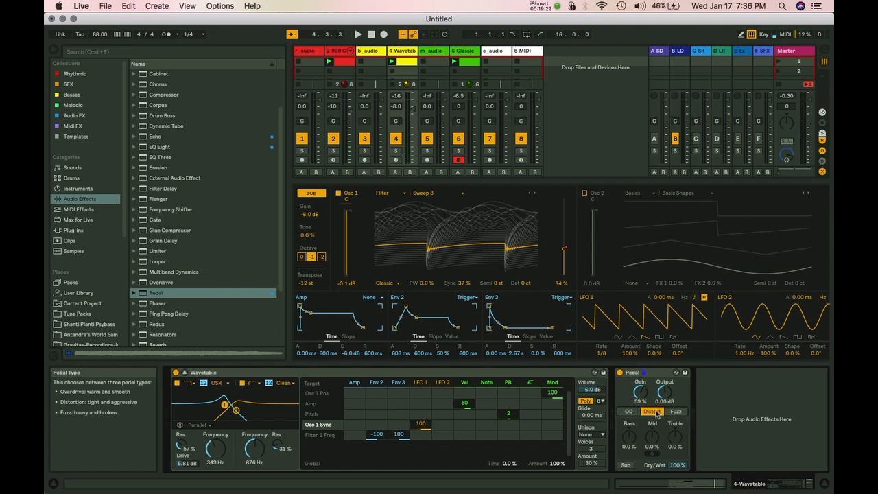
key("space")
left_click_drag(641, 393, 640, 419)
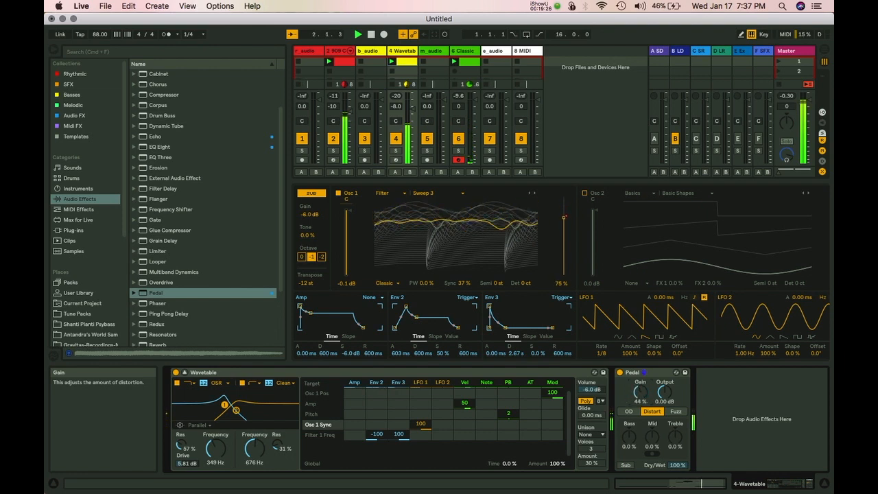
left_click(675, 411)
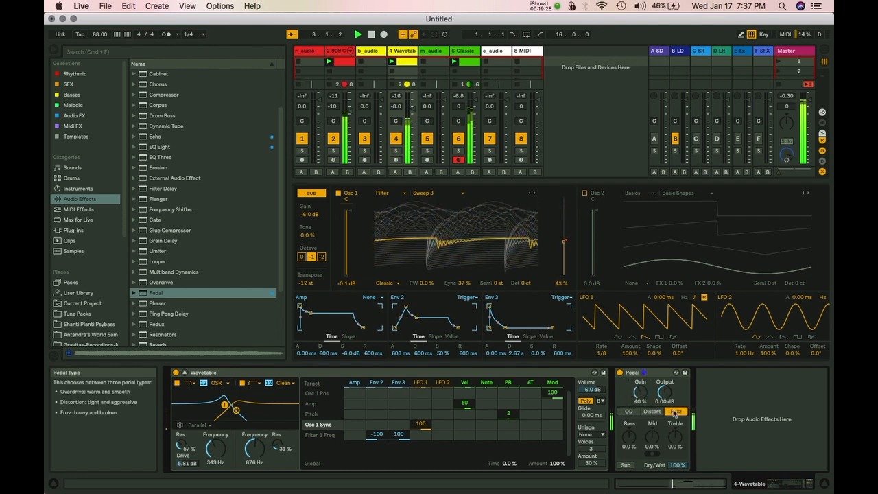
left_click_drag(640, 393, 640, 420)
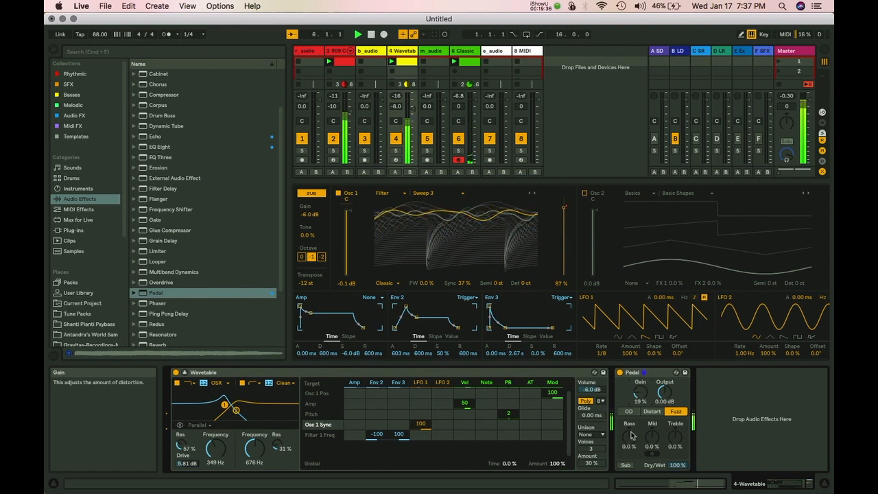
Set the Pedal's bass to -100%, treble to -52% and mid to 25%, then select the 909 track.
left_click_drag(631, 431, 631, 452)
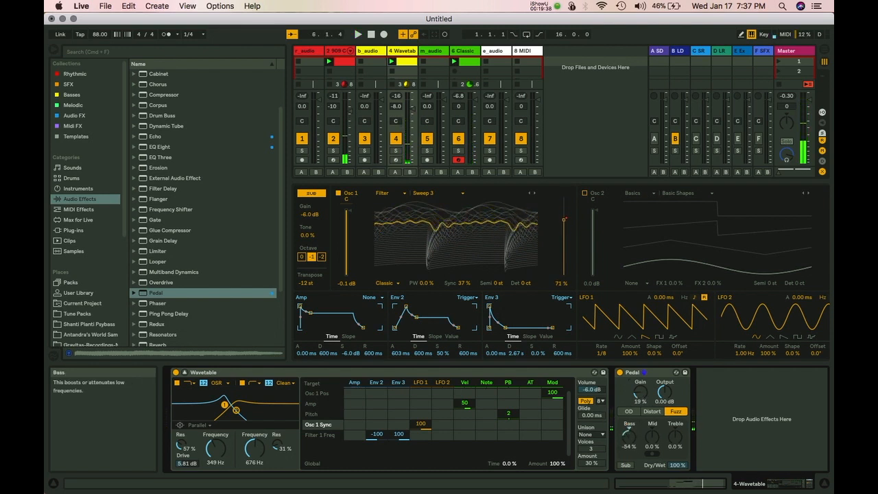
left_click_drag(676, 437, 675, 458)
key("space")
left_click_drag(633, 437, 633, 488)
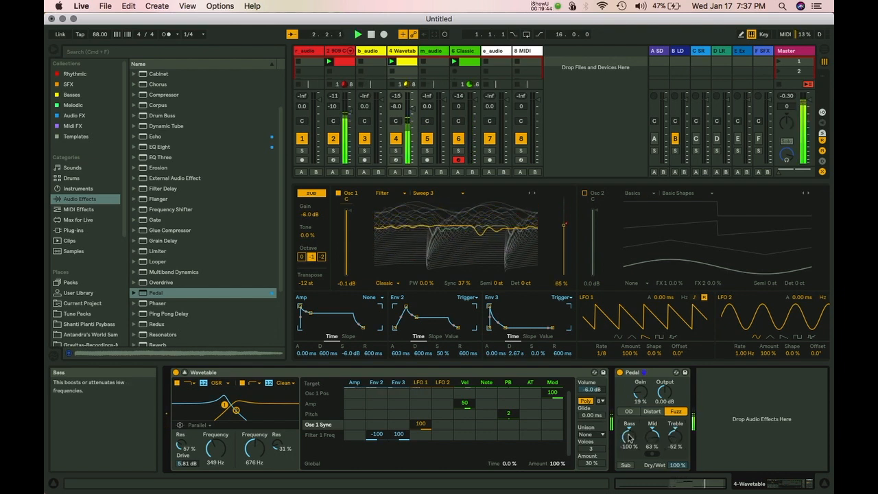
left_click_drag(653, 436, 652, 462)
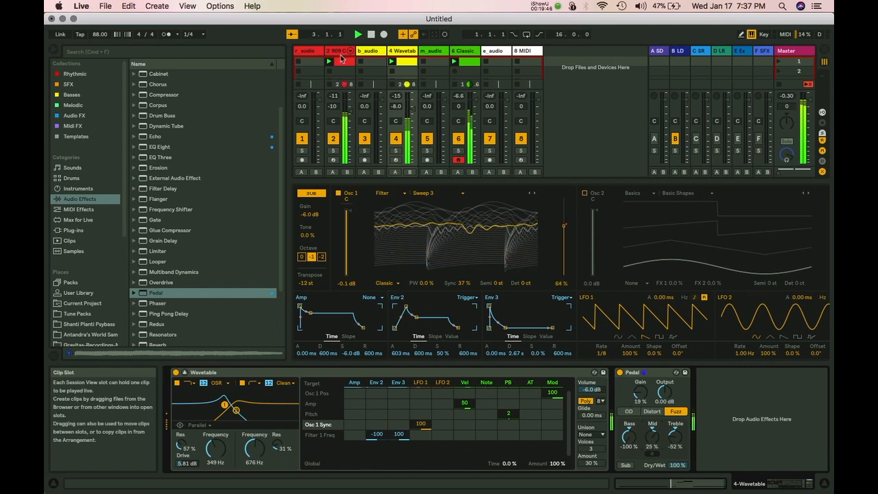
left_click(342, 62)
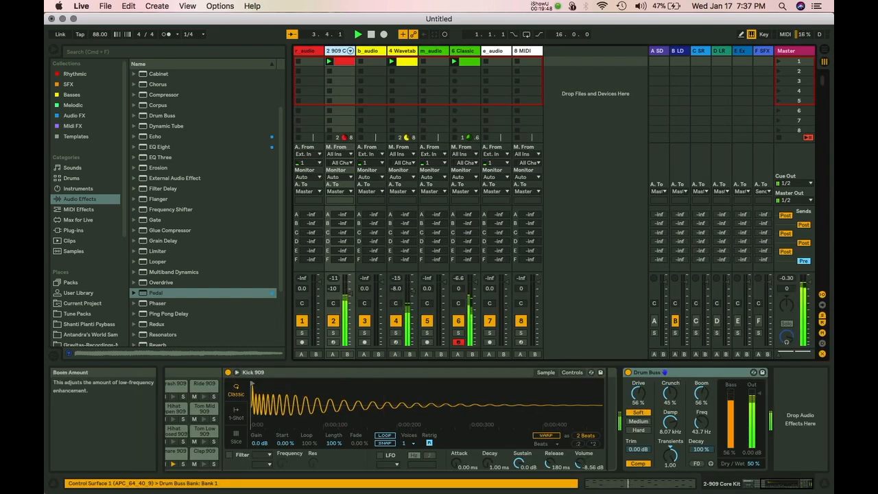
Reset the 909's Drum Buss boom to 0% and raise the Pedal's bass to 25% on Wavetable.
left_click_drag(700, 393, 701, 383)
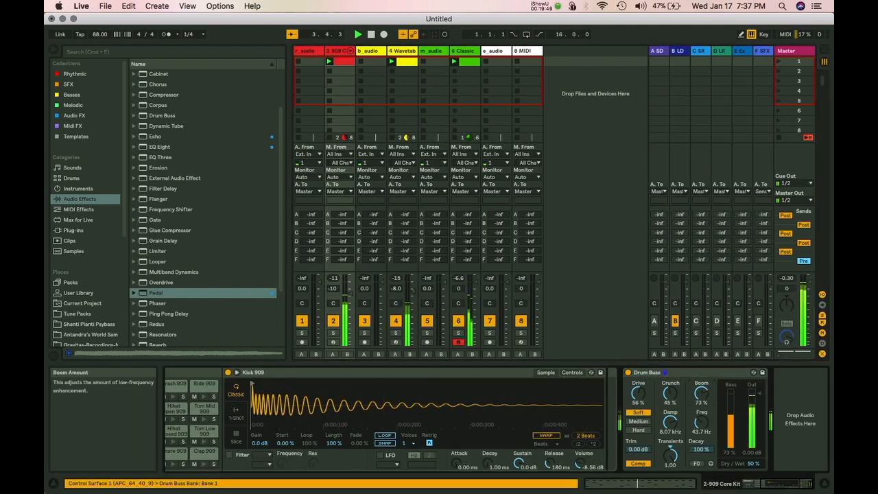
left_click(413, 102)
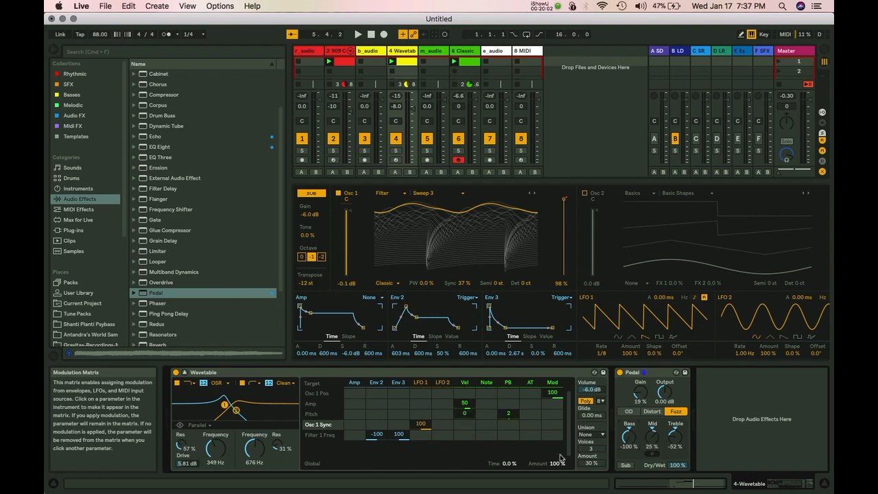
key("space")
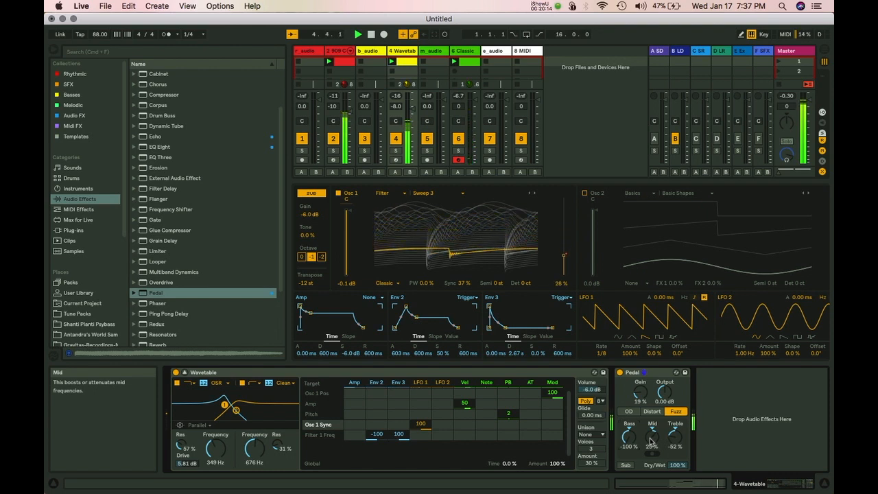
left_click_drag(628, 437, 628, 397)
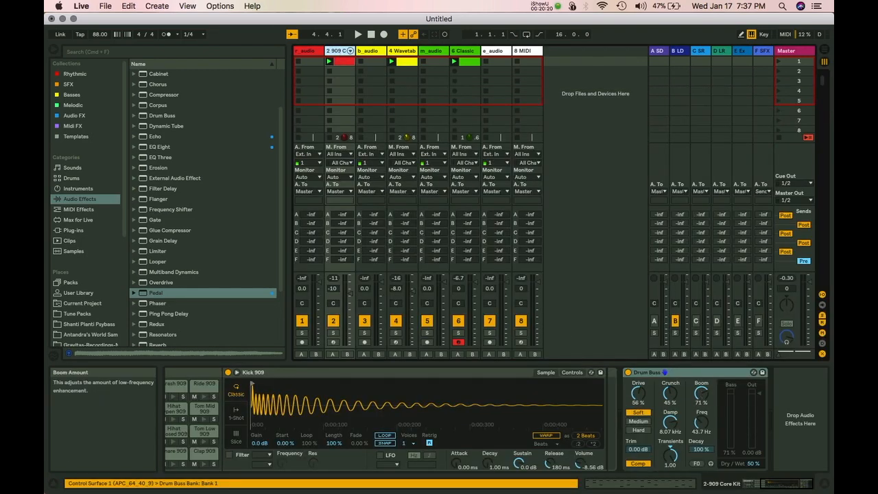
double_click(699, 396)
key("space")
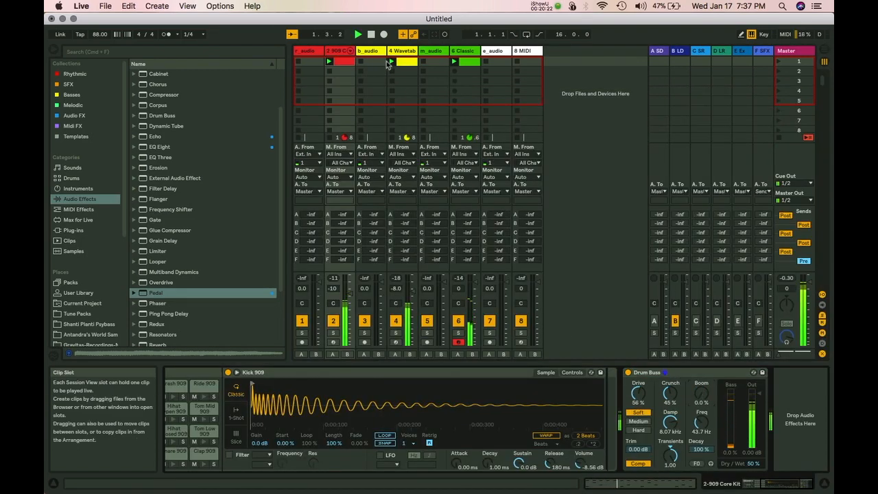
left_click(406, 51)
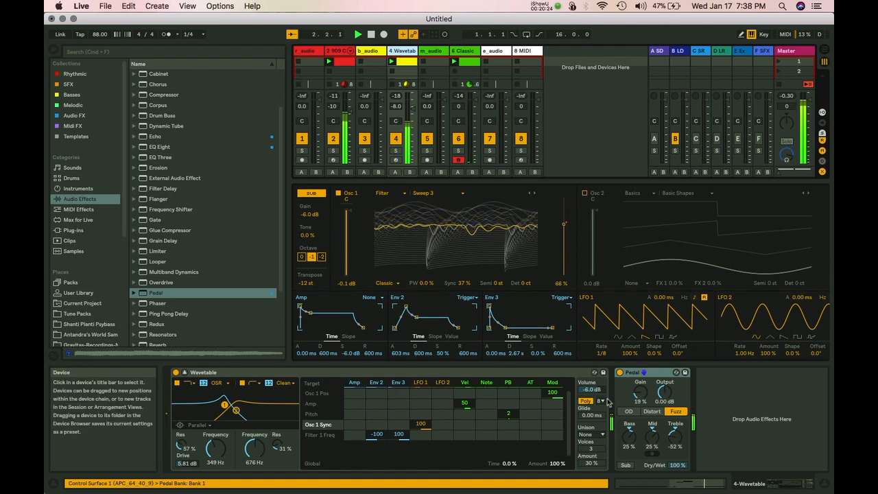
Cut the Pedal's mid and treble to -100%, set bass 67% and gain 34%, ending on Fuzz.
left_click_drag(652, 433, 628, 426)
mouse_move(643, 393)
left_mouse_down()
mouse_move(644, 385)
mouse_move(644, 396)
left_mouse_up()
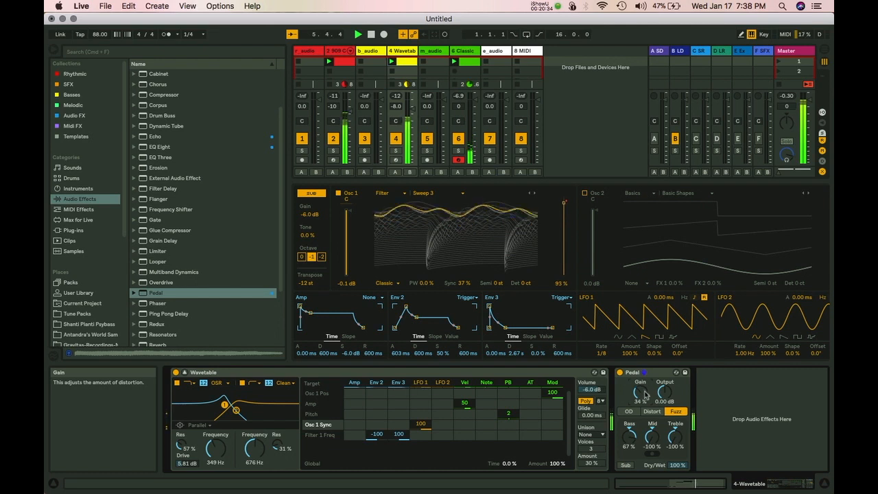
left_click(651, 411)
left_click(629, 412)
left_click(651, 411)
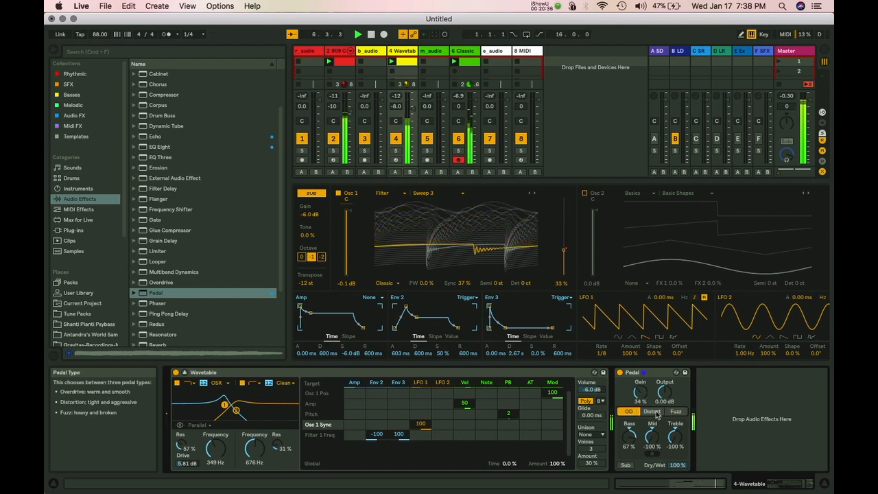
left_click(676, 411)
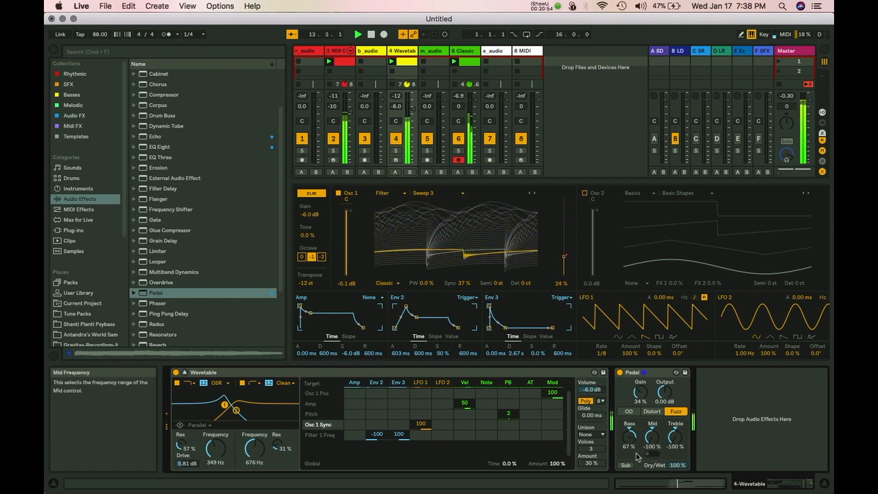
Switch on the Pedal's Sub boost while adjusting its bass and mid.
left_click_drag(628, 435, 630, 405)
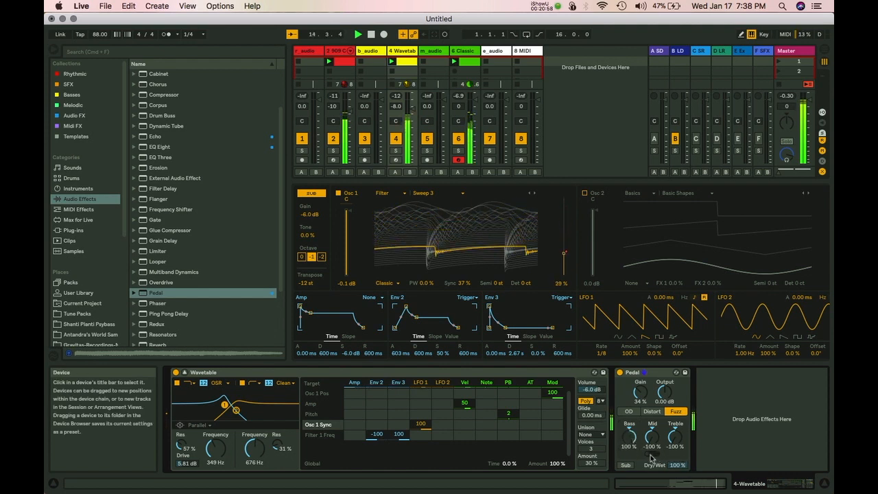
left_click_drag(652, 438, 651, 438)
left_click(626, 465)
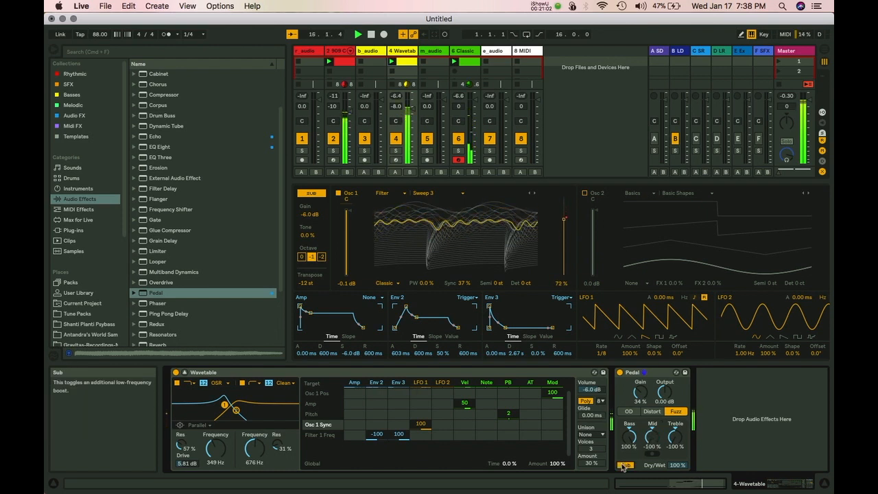
left_click_drag(630, 437, 633, 435)
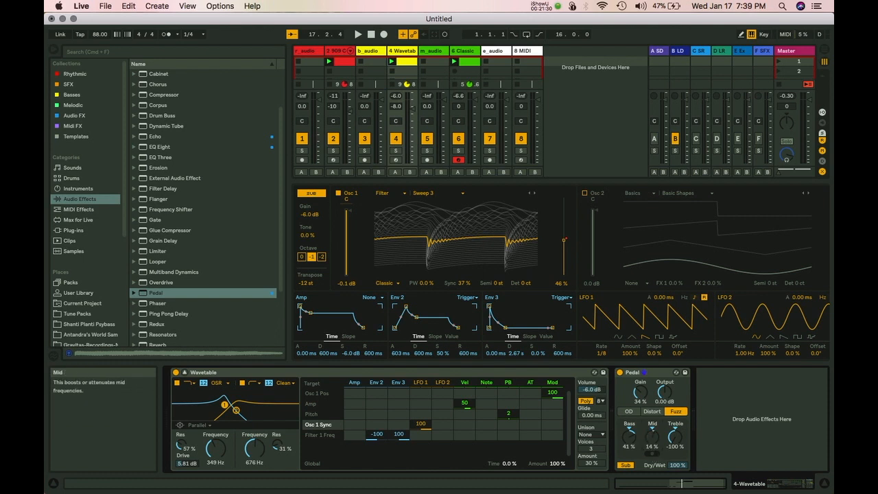
Set the Pedal's mid to 100% and reset its bass to 0%.
key("space")
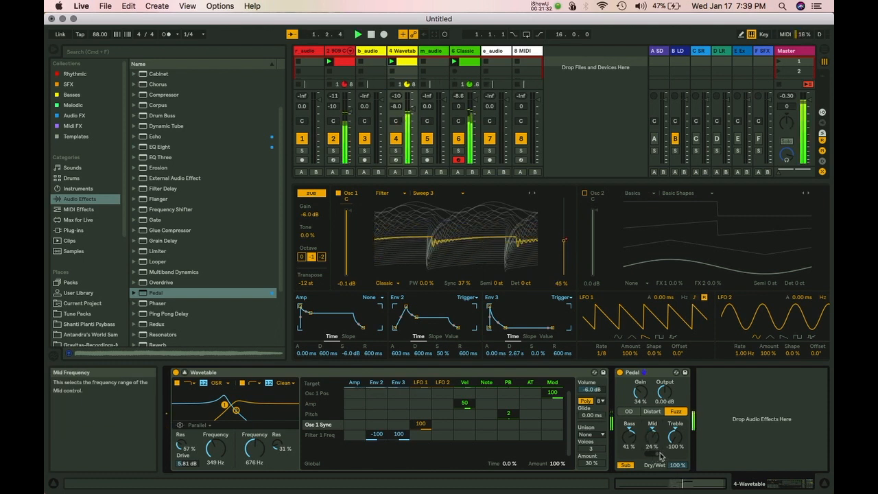
left_click_drag(630, 436, 631, 477)
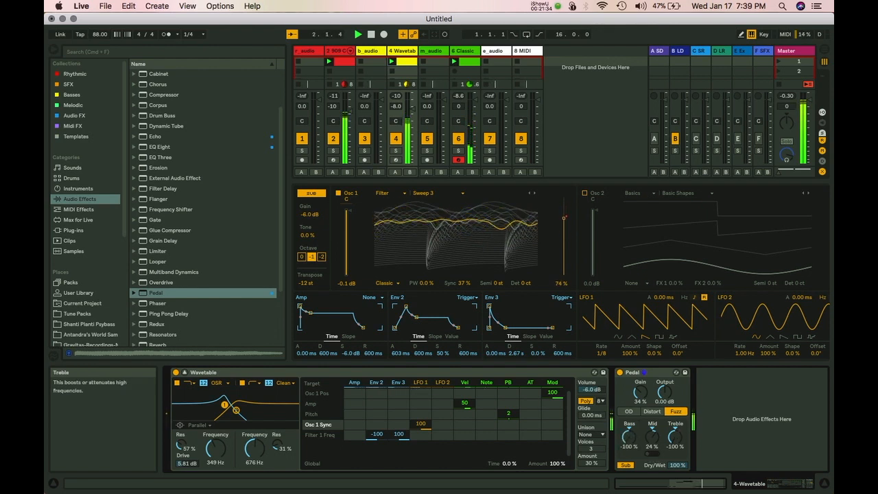
left_click_drag(655, 439, 655, 411)
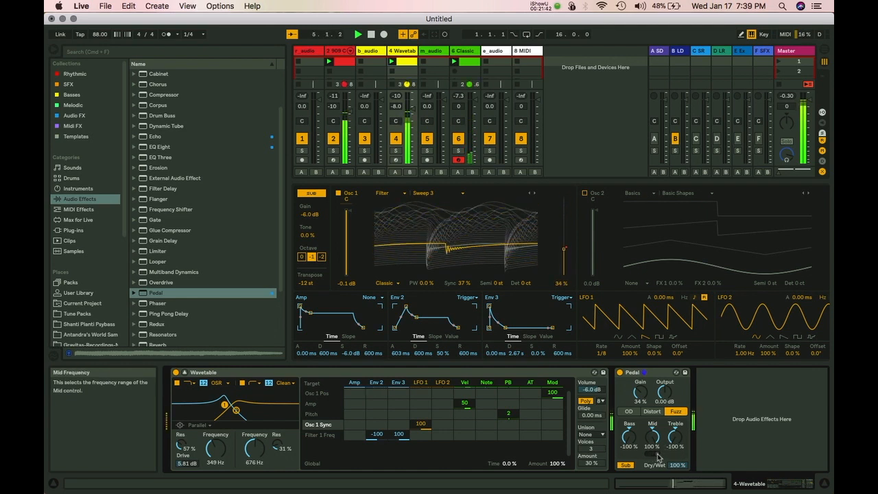
mouse_move(629, 437)
left_mouse_down()
mouse_move(629, 406)
mouse_move(631, 440)
left_mouse_up()
double_click(631, 440)
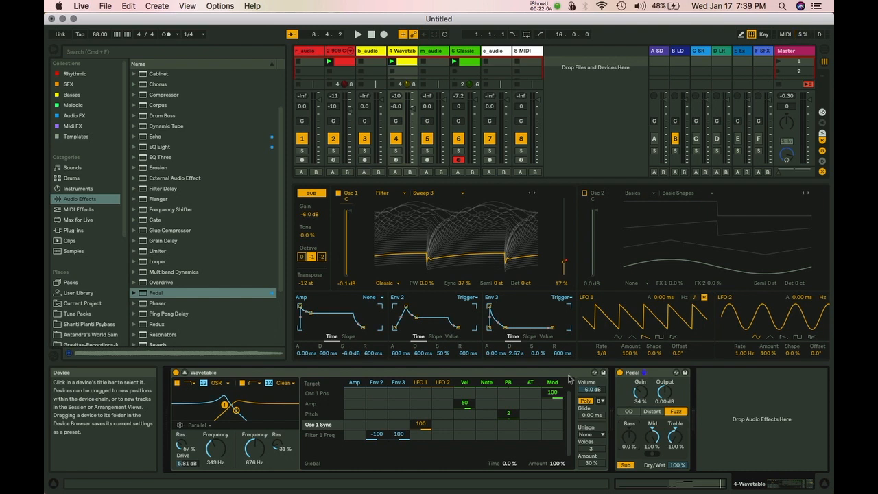
Add a Utility device from Audio Effects after the Pedal on the Wavetable chain.
scroll(155, 274, "down", 5)
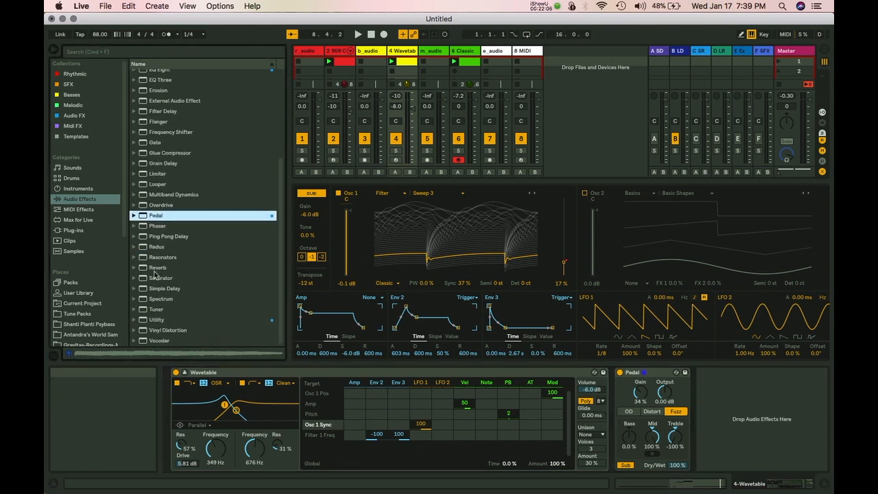
left_click(157, 321)
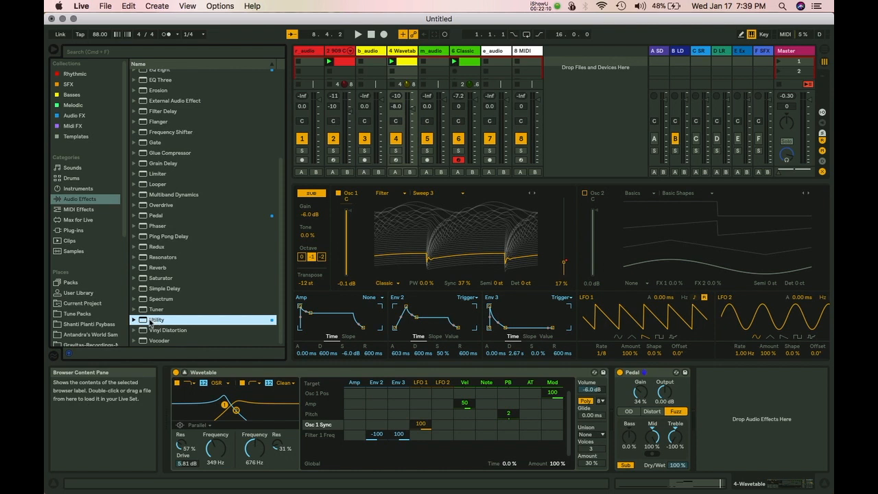
left_click_drag(152, 322, 712, 396)
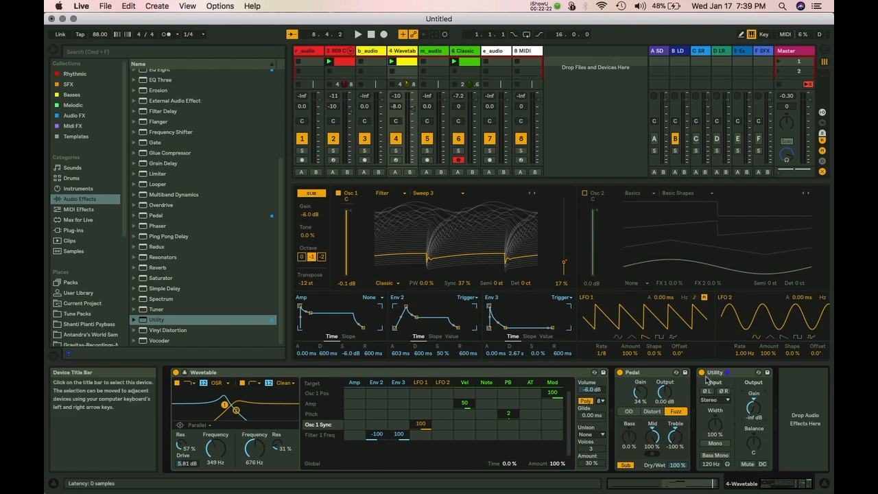
Test the Utility's on/off switch, Mute and gain knob, leaving gain at -inf dB.
left_click(702, 374)
left_click(702, 374)
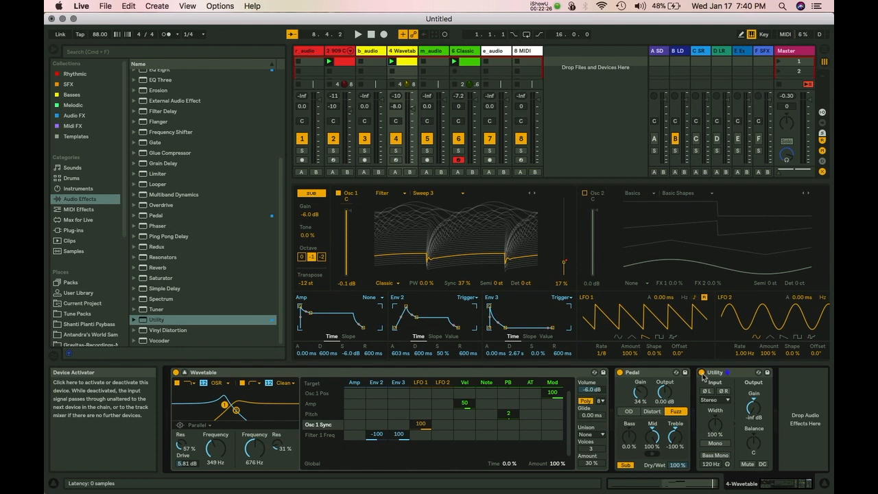
left_click_drag(754, 409, 754, 395)
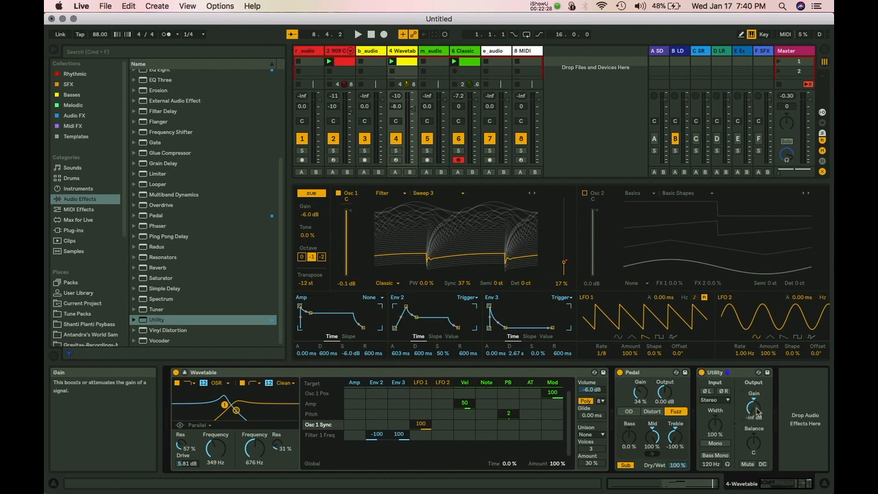
left_click(746, 465)
left_click(746, 465)
mouse_move(751, 410)
left_mouse_down()
mouse_move(751, 391)
mouse_move(750, 410)
left_mouse_up()
Turn the Utility's gain back down and set the b_audio track volume to -3.0 dB.
left_click_drag(751, 404, 750, 410)
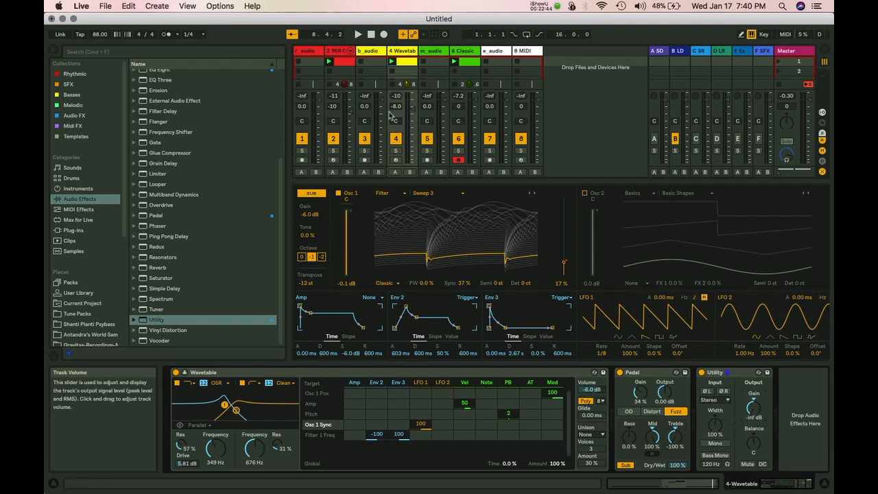
left_click_drag(382, 106, 382, 115)
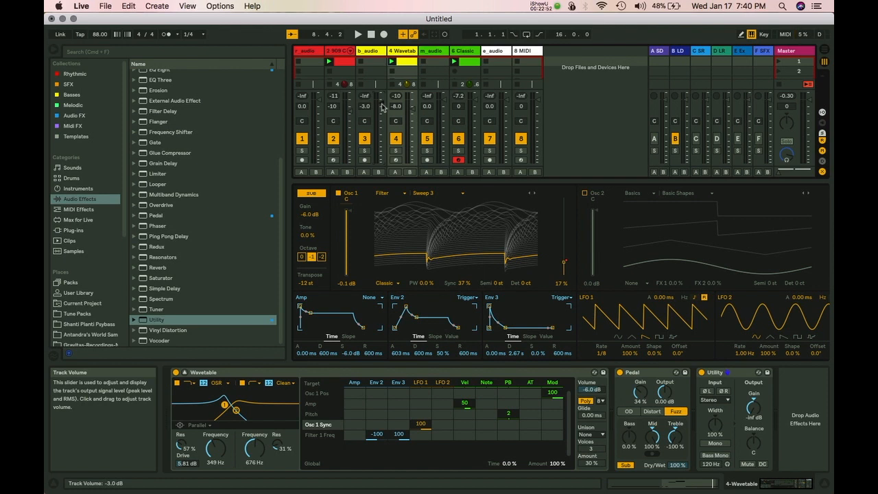
left_click_drag(382, 103, 382, 110)
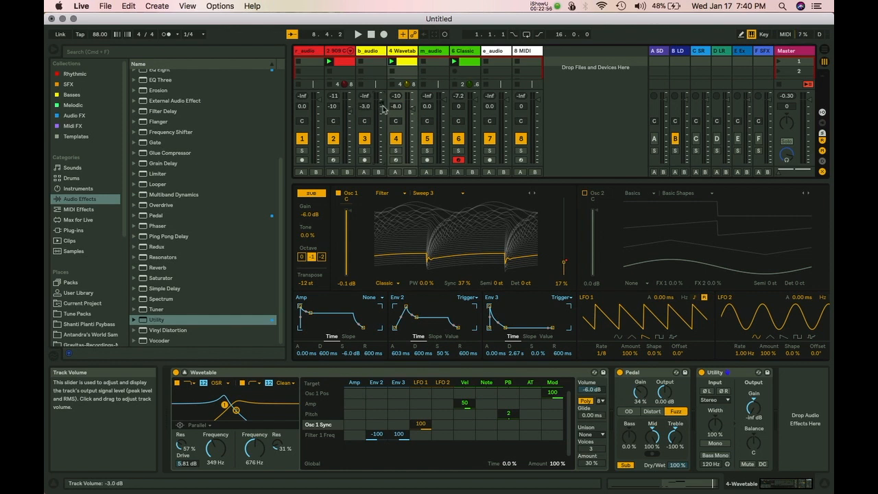
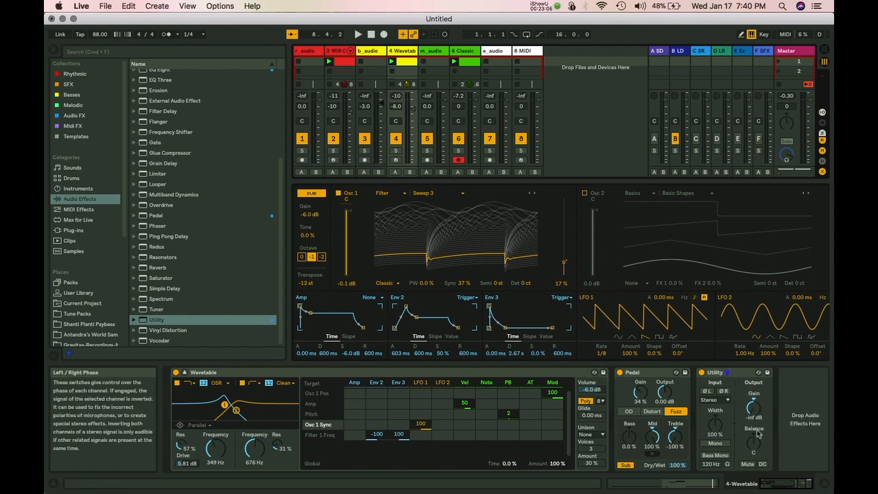
Turn off Utility's Ø L phase invert, keep Stereo mode, try Bass Mono, and start hot-swapping.
left_click(706, 392)
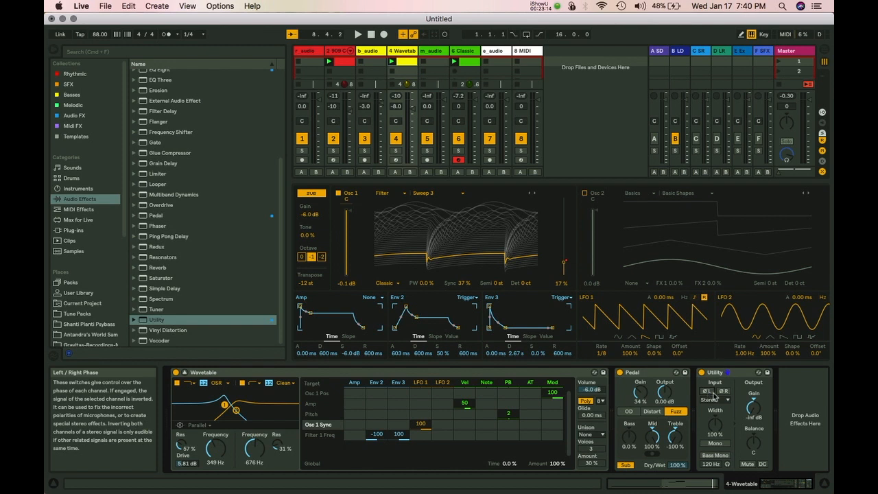
left_click(712, 402)
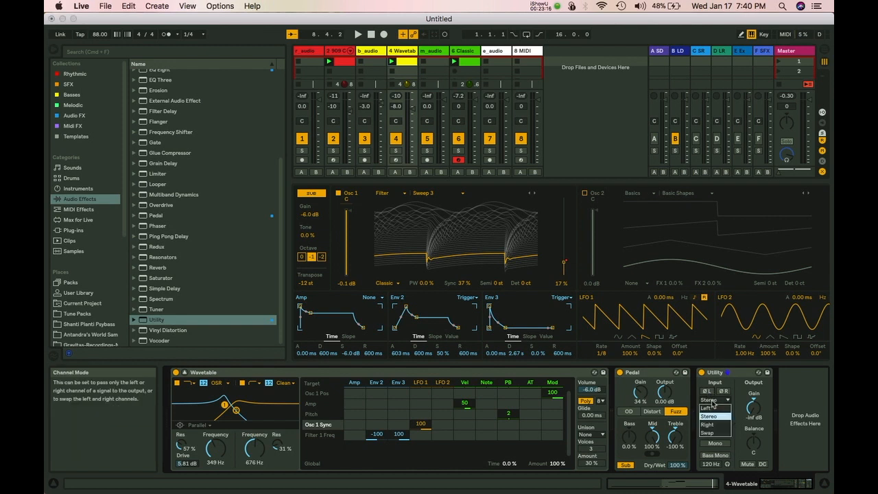
left_click(709, 415)
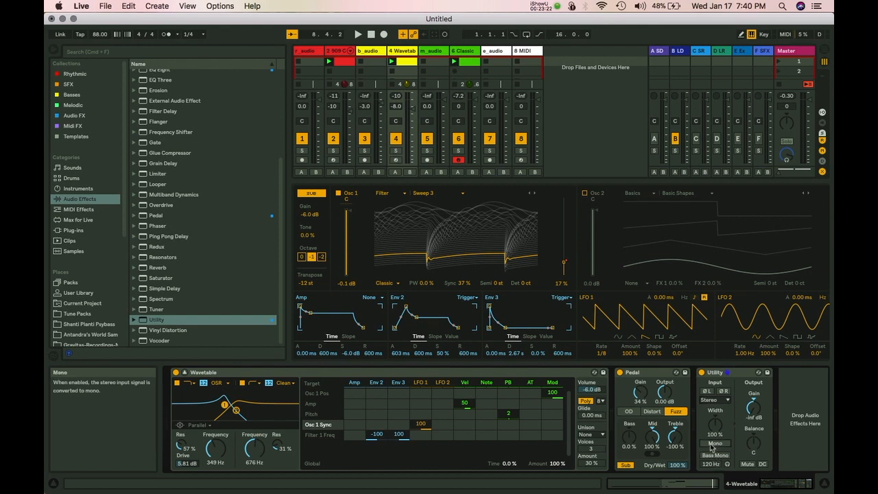
left_click(715, 455)
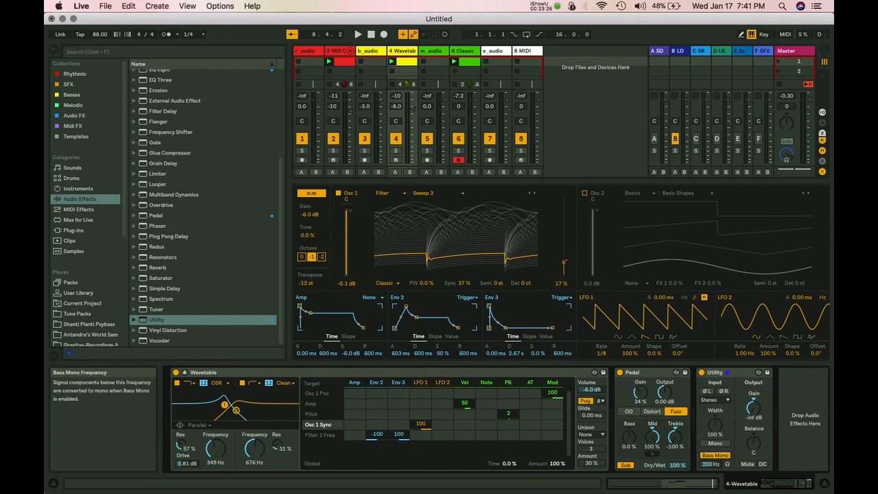
left_click(714, 457)
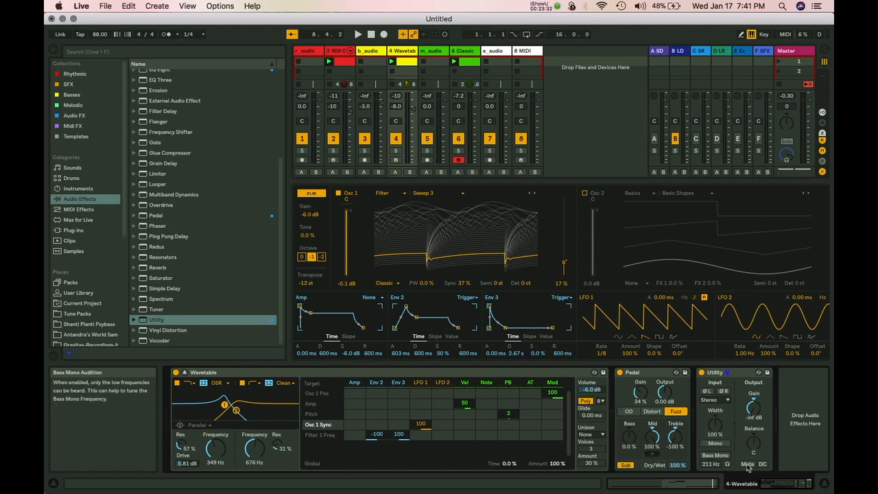
left_click(759, 373)
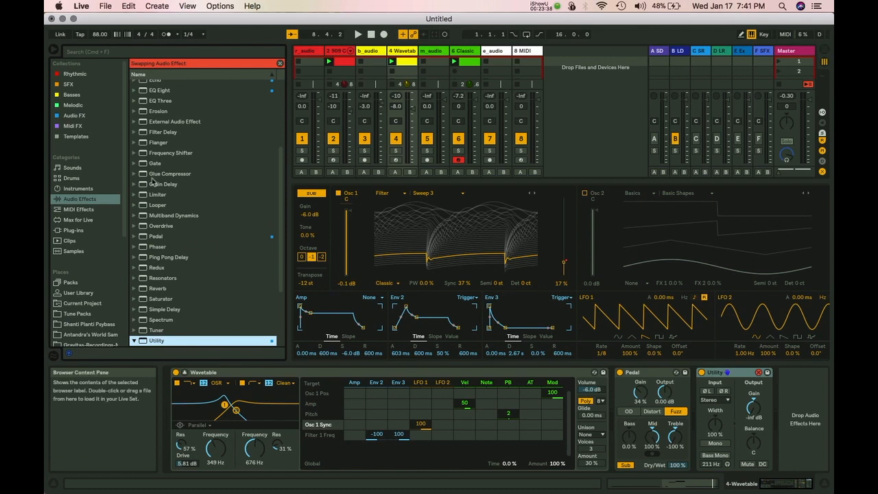
Swap Utility for EQ Eight, disable bands 2–7, and drag band 1 down to 10 Hz.
double_click(159, 90)
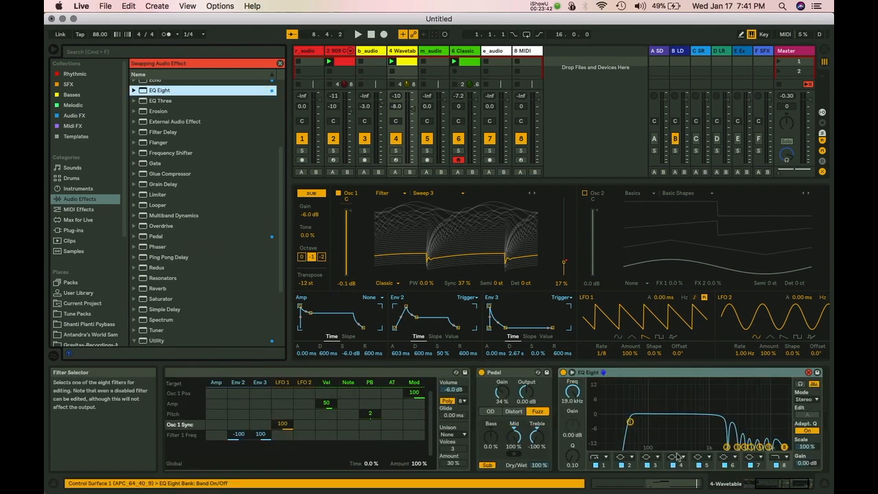
left_click(622, 465)
left_click(646, 465)
left_click(672, 465)
left_click(698, 465)
left_click(725, 465)
left_click(750, 465)
left_click_drag(630, 422, 591, 420)
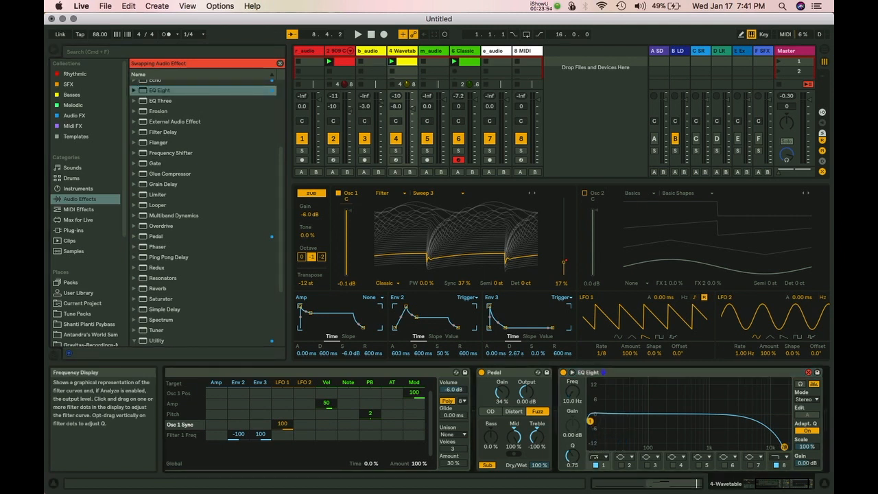
left_click_drag(590, 420, 592, 424)
Open the 6 Classic clip's notes in the MIDI note editor.
left_click(345, 66)
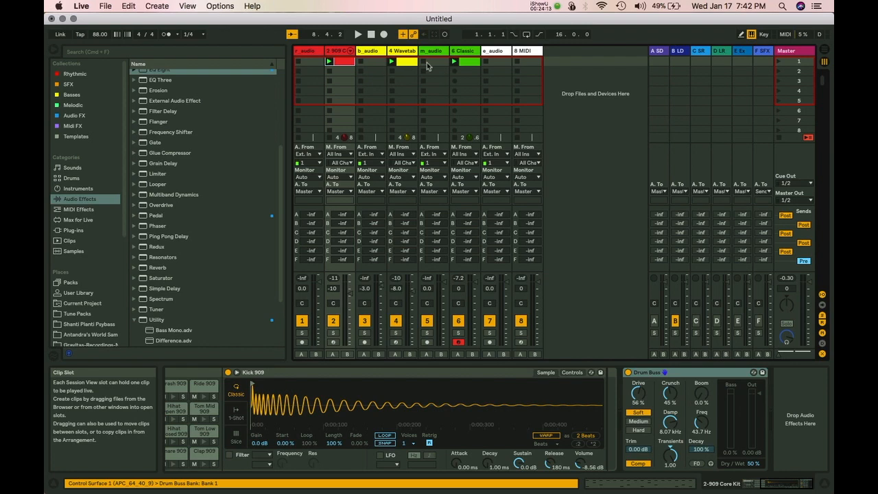
left_click(464, 63)
double_click(464, 64)
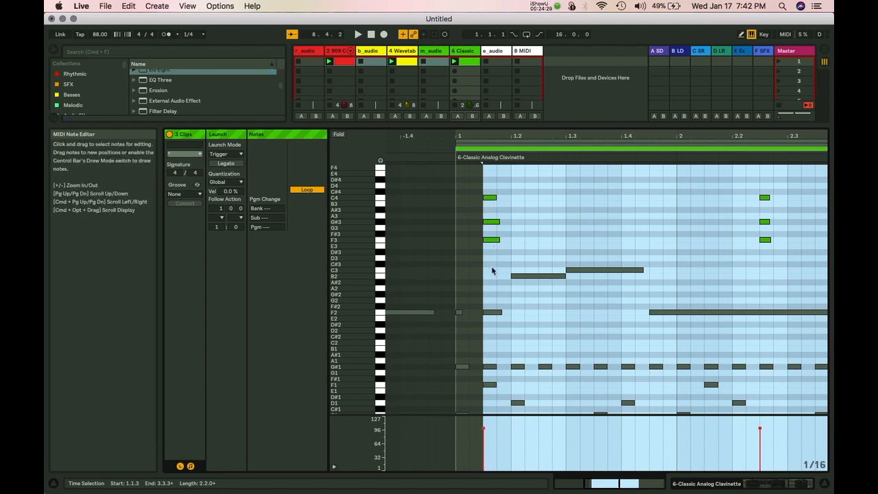
Select the Wavetable F2 note, then the first 909 Core Kit hi-hat note.
left_click(491, 312)
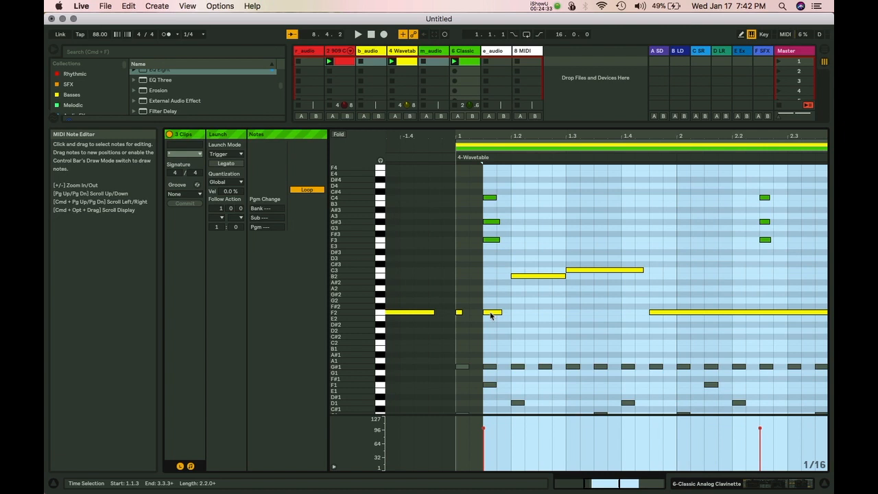
left_click(491, 313)
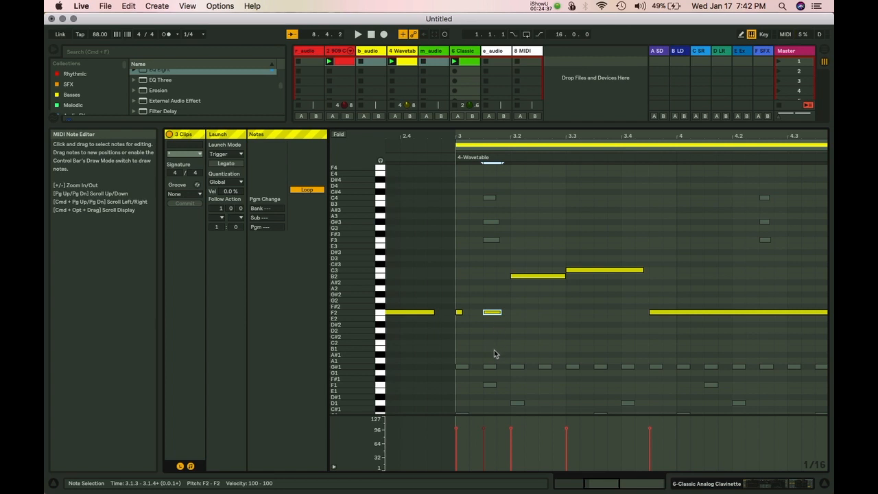
left_click(490, 367)
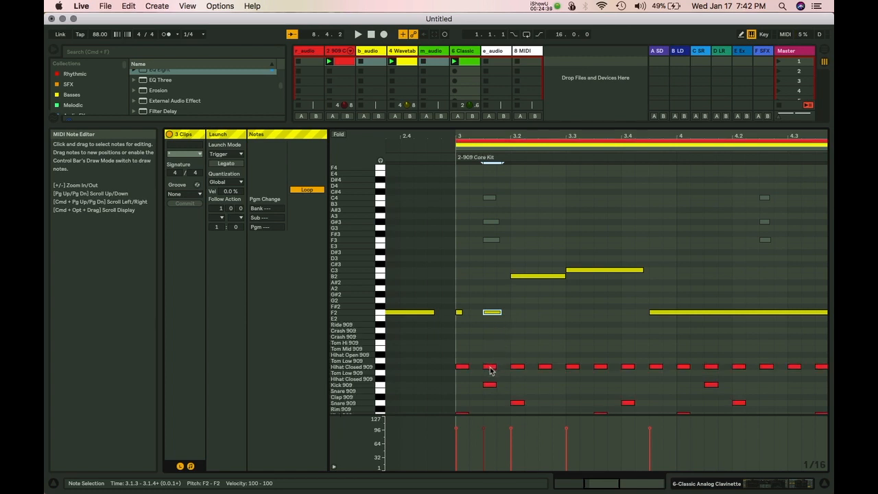
left_click(490, 368)
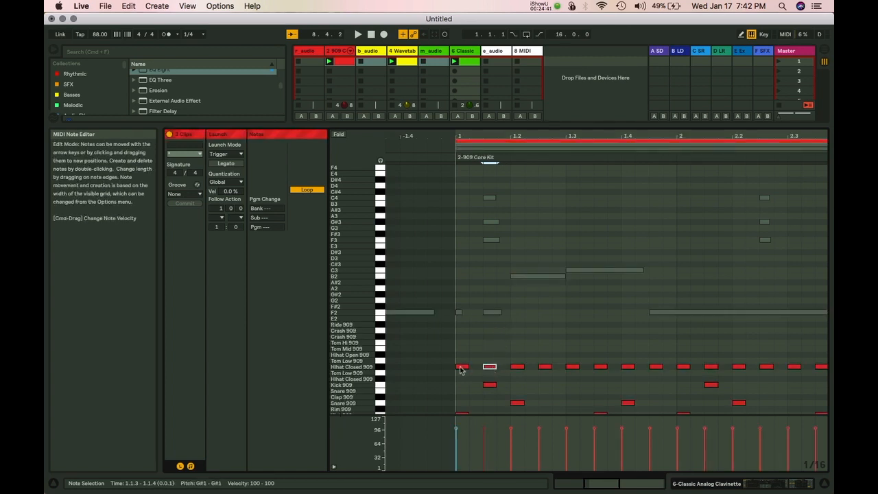
left_click(462, 368)
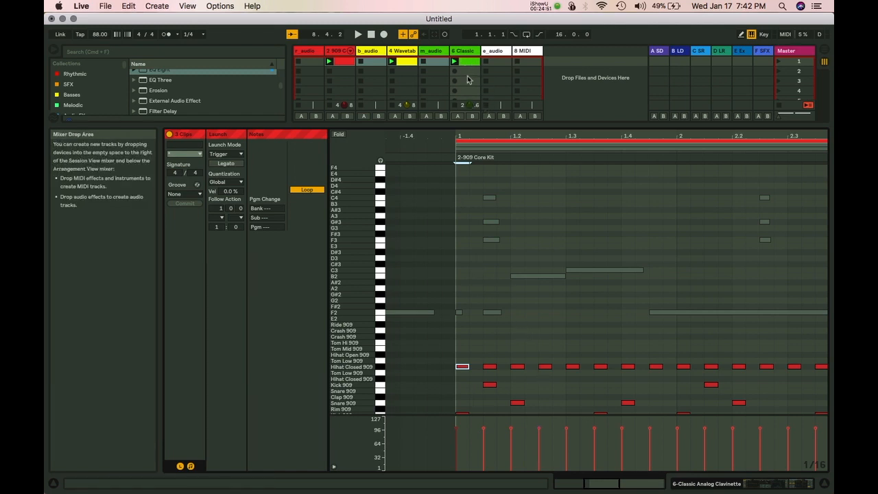
Group m_audio and Classic into 5 Group, undoing the extra nested groups.
right_click(466, 52)
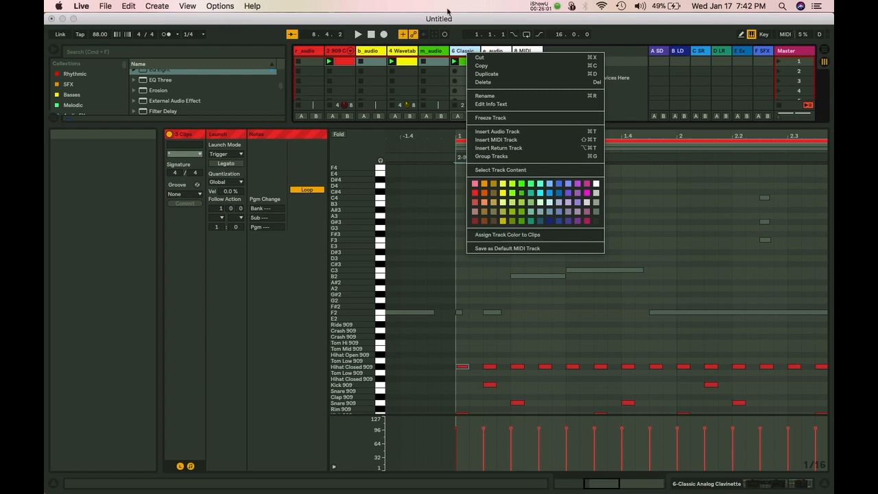
left_click(457, 51)
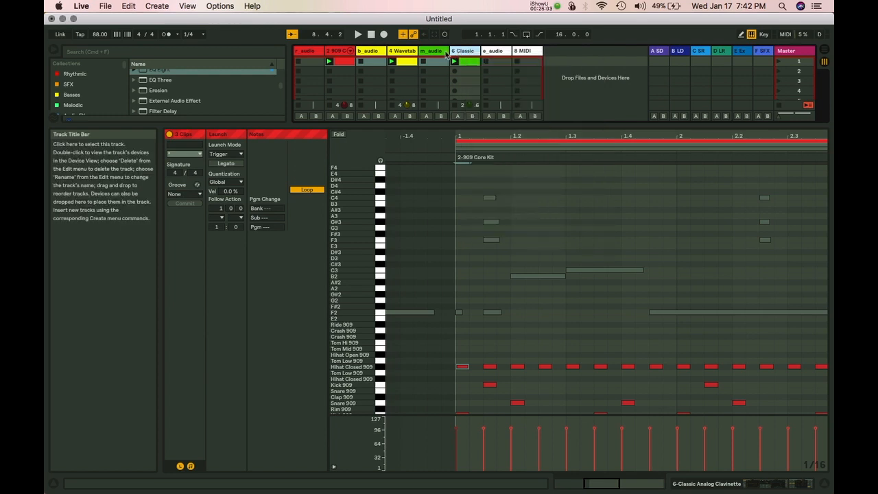
left_click(435, 54)
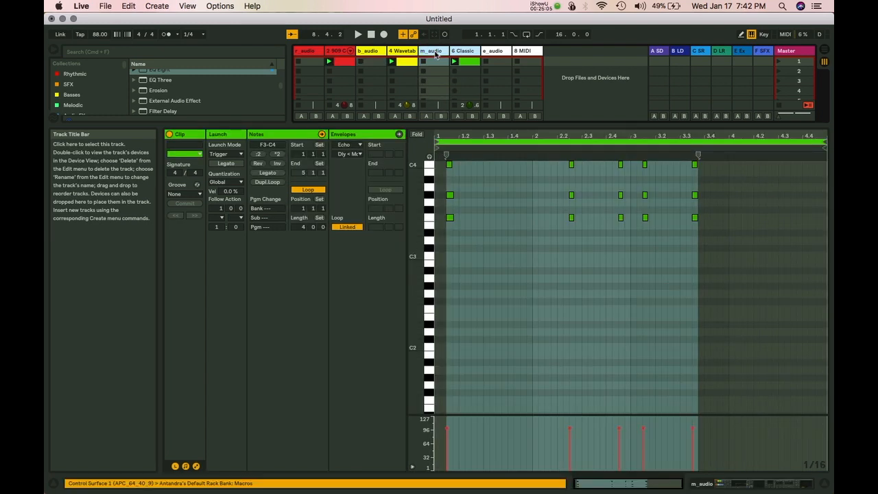
key("super+g")
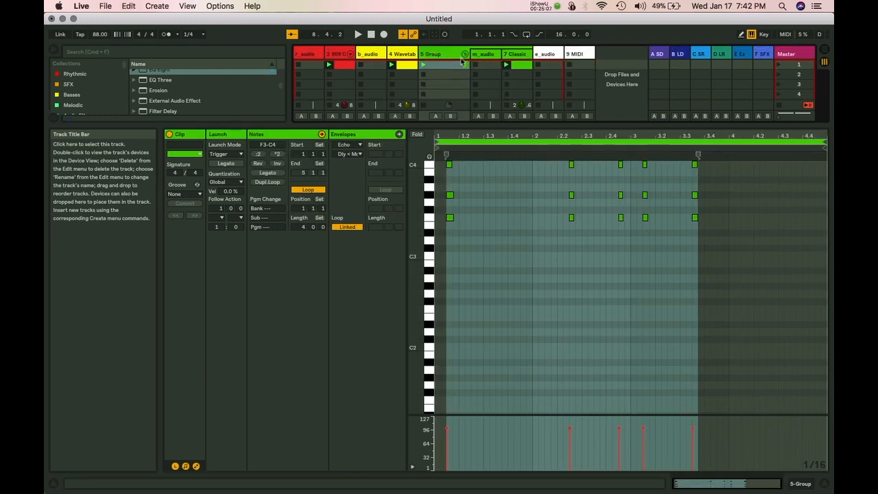
key("super+g")
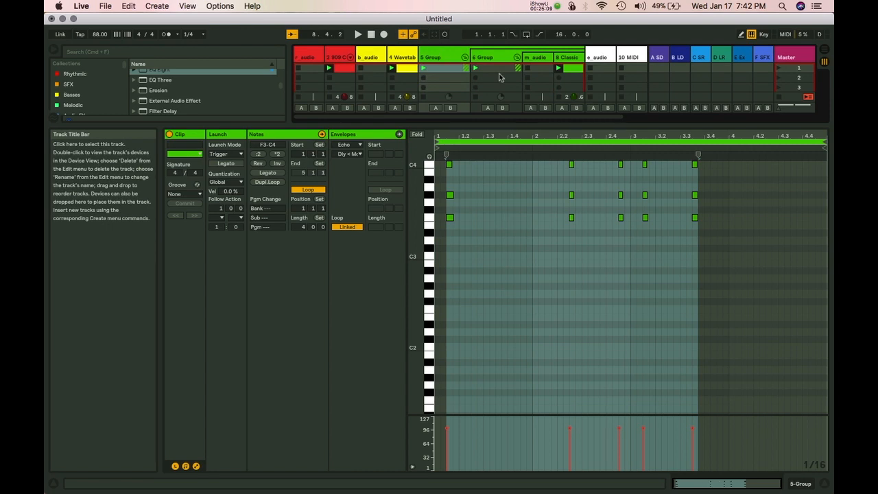
left_click(447, 57)
key("super+g")
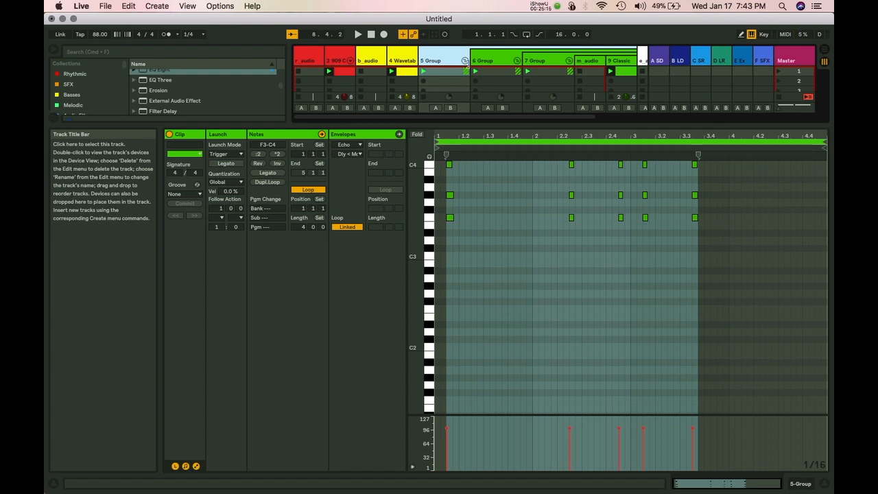
key("super+z")
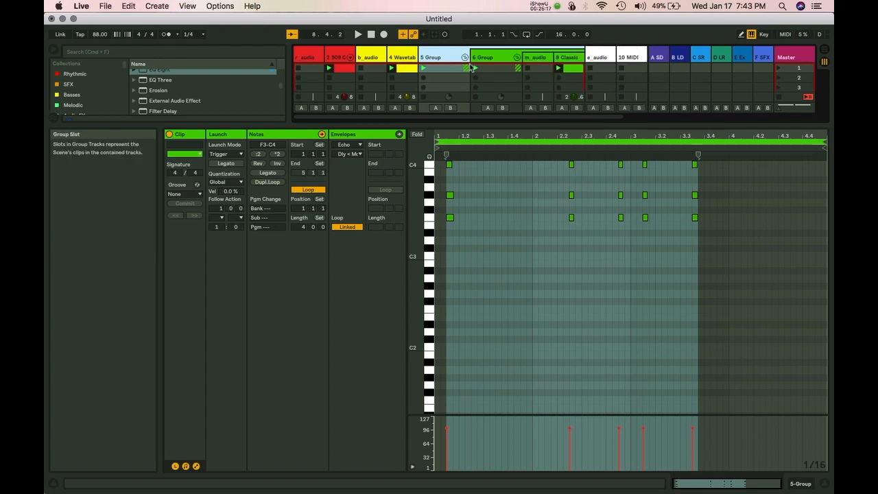
key("super+z")
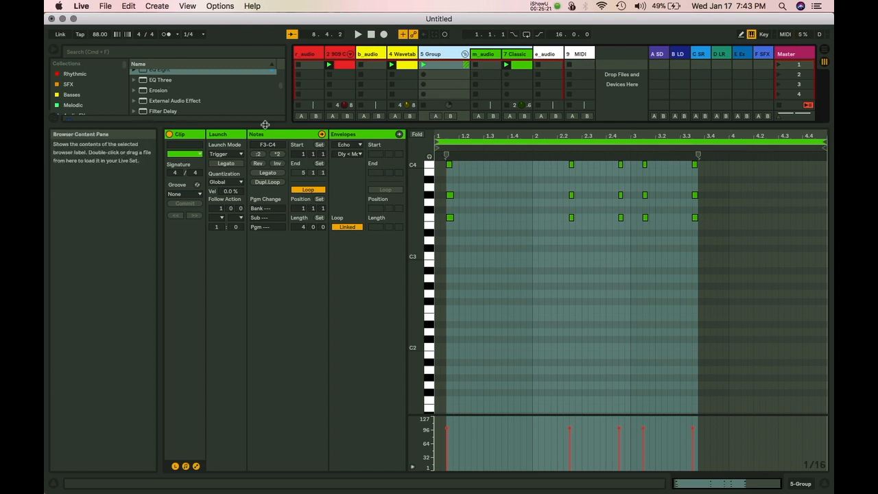
left_click_drag(481, 124, 470, 324)
Ungroup 5 Group with Cmd+Shift+G and enlarge the mixer to full channel strips.
right_click(442, 55)
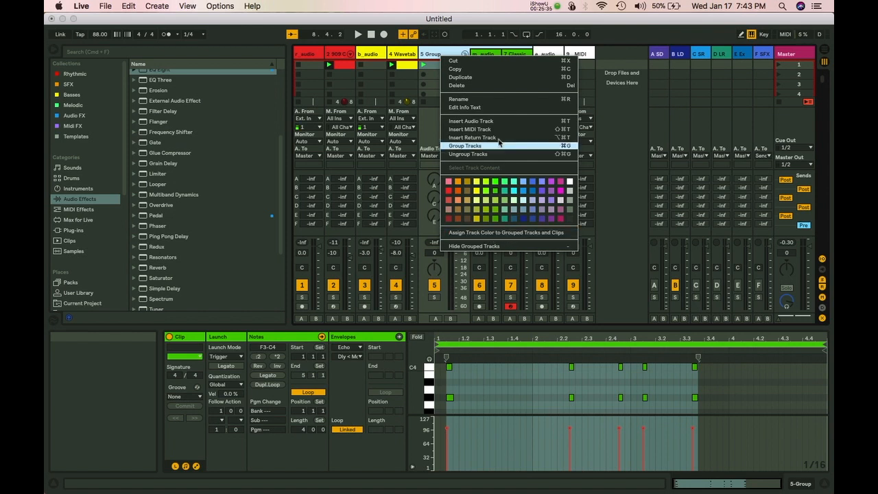
left_click(436, 51)
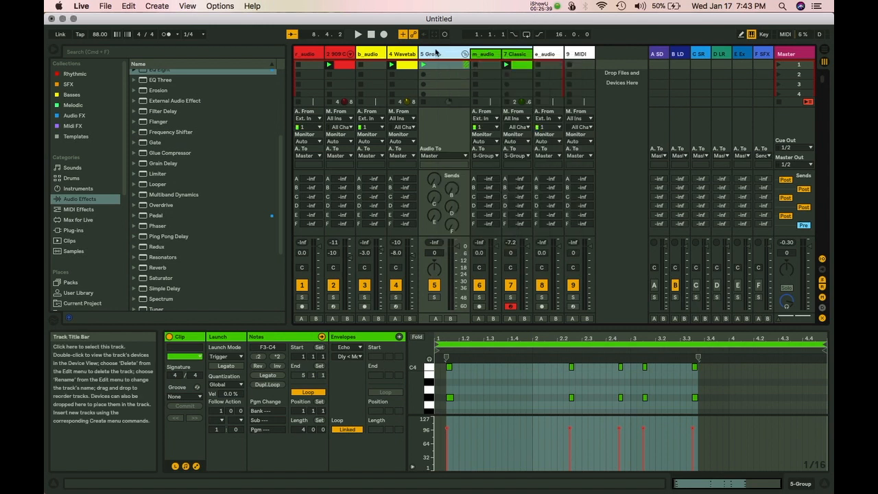
key("super+shift+g")
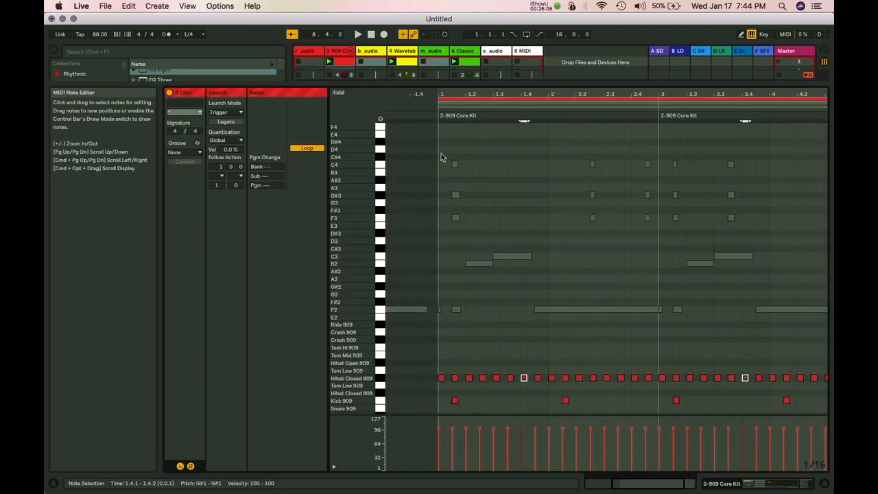
left_click_drag(380, 84, 379, 274)
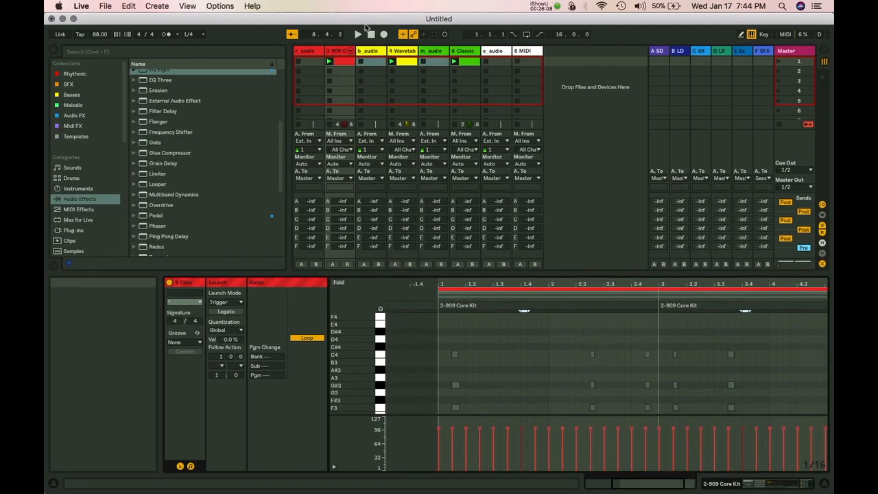
left_click(450, 63)
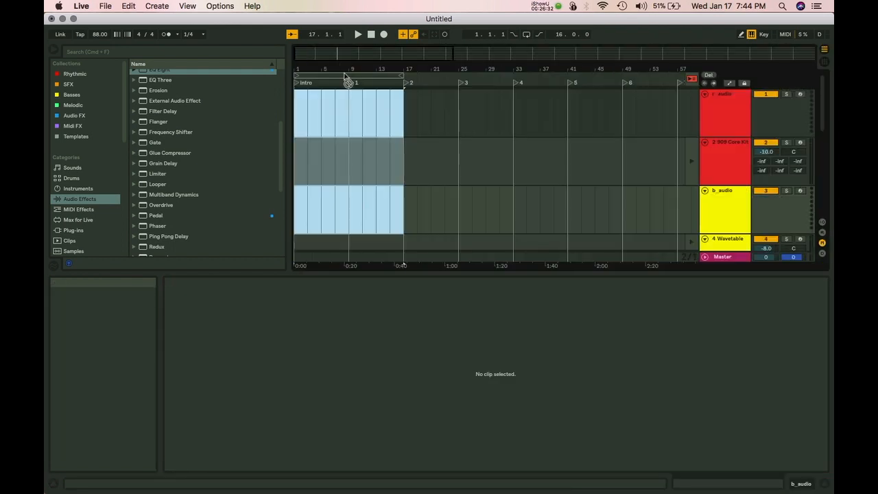
Lengthen the 909 Core Kit, Wavetable and Classic Analog clips to end at bar 17.
left_click(300, 161)
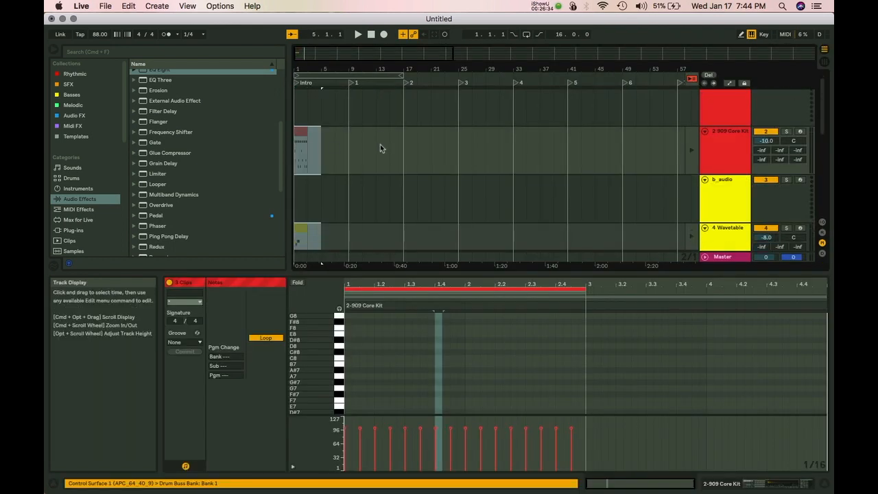
scroll(379, 144, "down", 5)
double_click(396, 274)
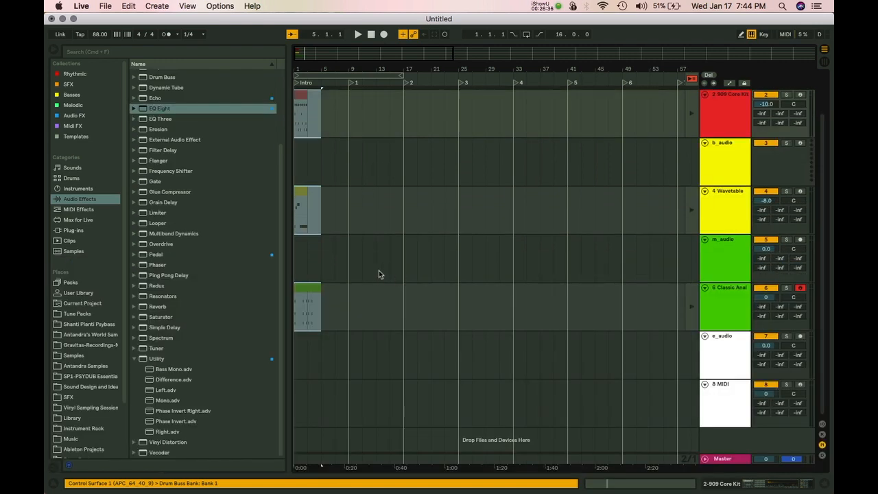
scroll(379, 270, "up", 3)
left_click(321, 246)
left_click_drag(306, 174, 321, 174)
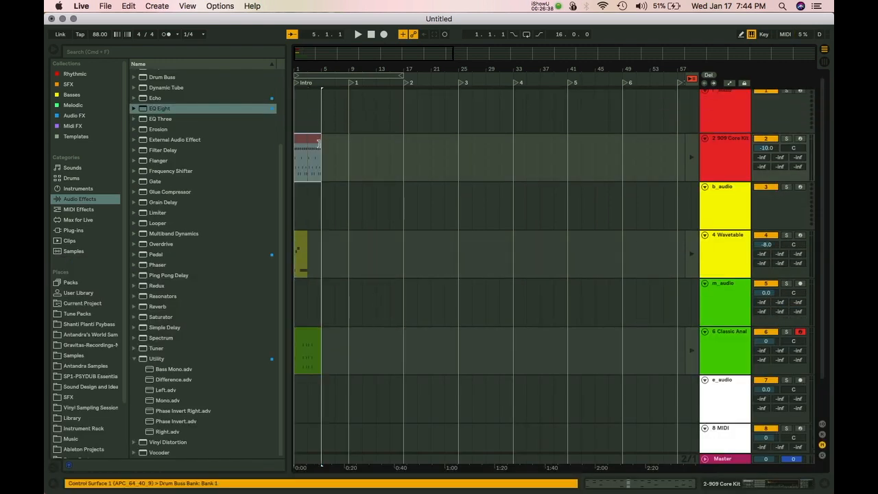
left_click_drag(304, 236, 321, 236)
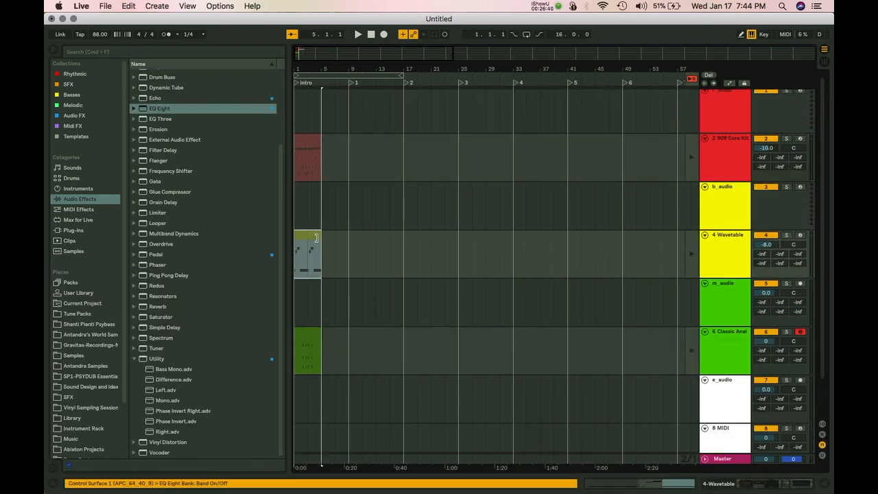
left_click(308, 142)
left_click(317, 333, "shift")
left_click_drag(317, 332, 403, 332)
left_click(351, 140)
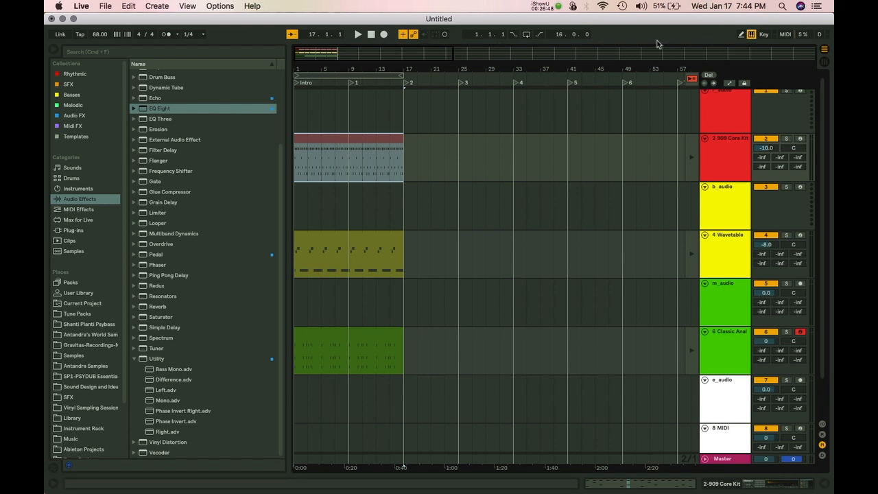
Re-enable arrangement playback, zoom the timeline, and select the 909 Core Kit clip.
left_click(693, 80)
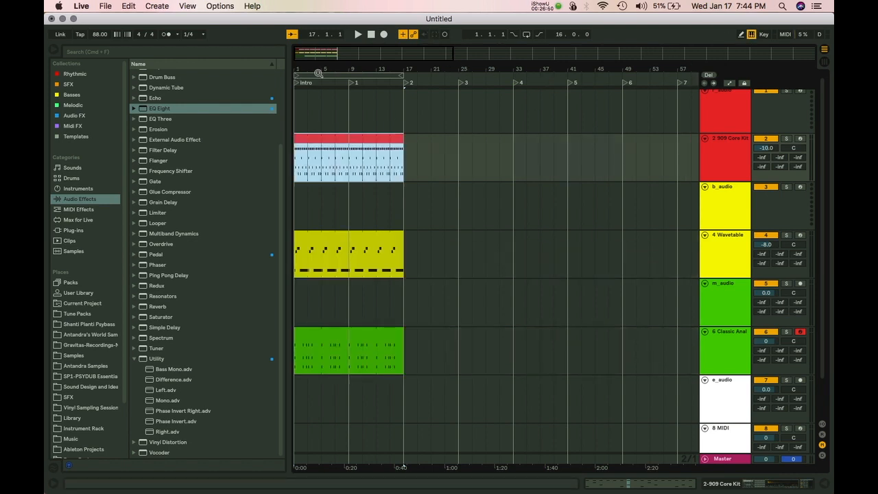
left_click_drag(315, 69, 333, 71)
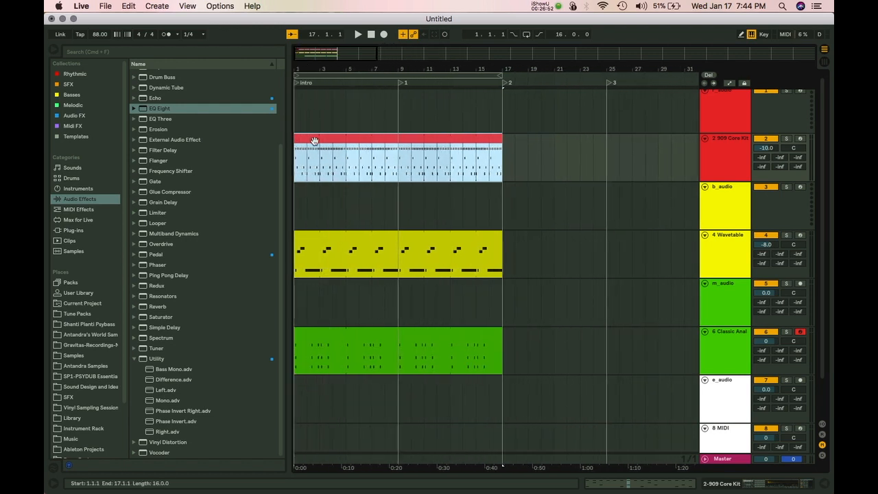
left_click(328, 184)
left_click(310, 140)
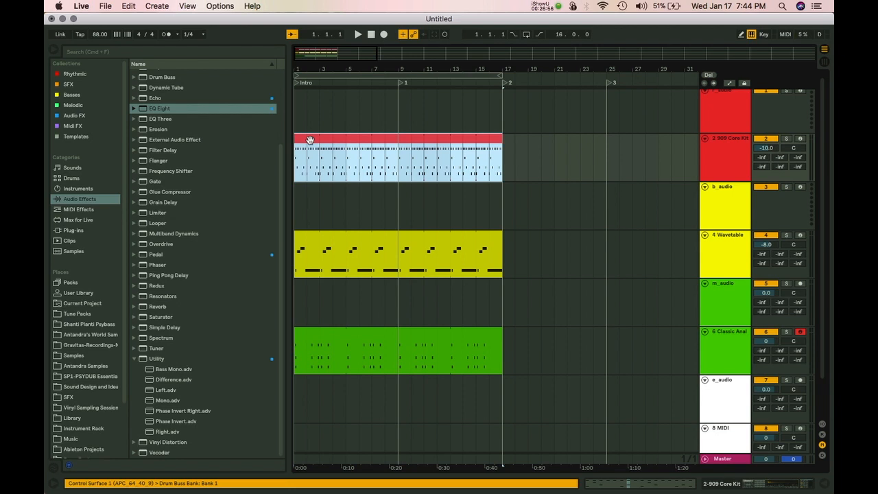
Freeze the 909 Core Kit track and flatten it to audio.
right_click(309, 140)
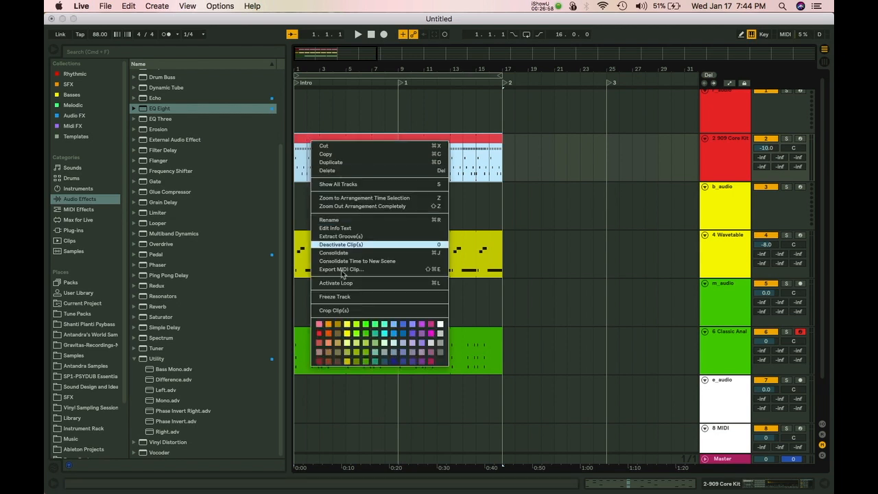
left_click(341, 297)
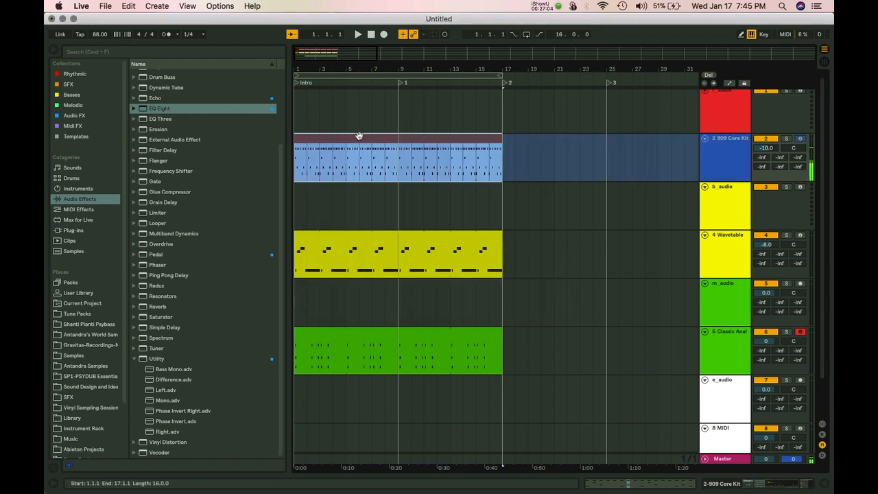
right_click(358, 136)
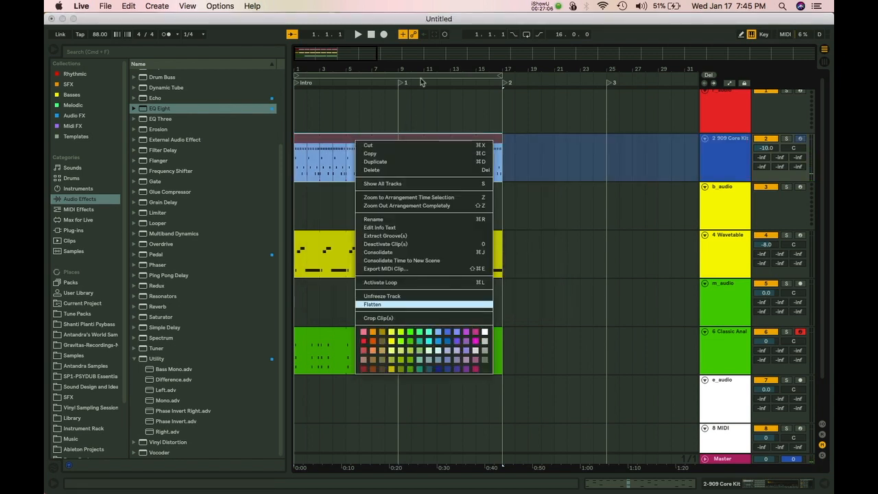
left_click(372, 304)
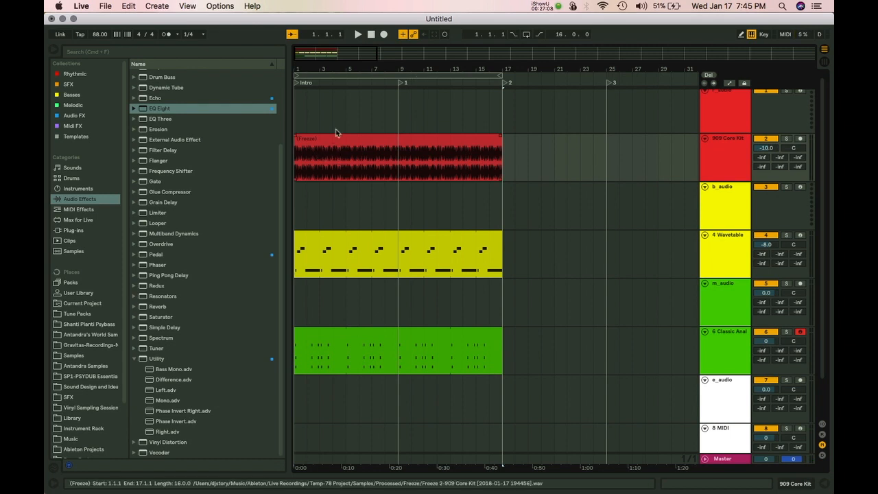
Reverse a short audio slice just before bar 5.
left_click_drag(329, 70, 380, 130)
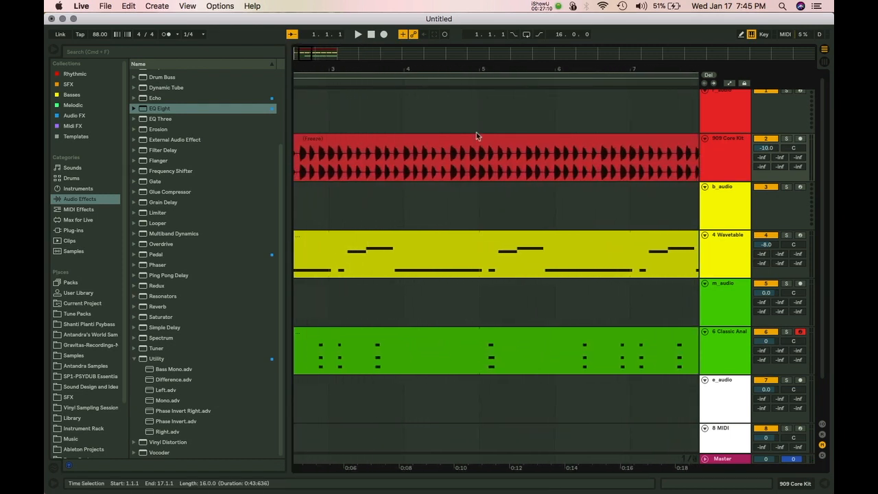
left_click_drag(474, 160, 480, 160)
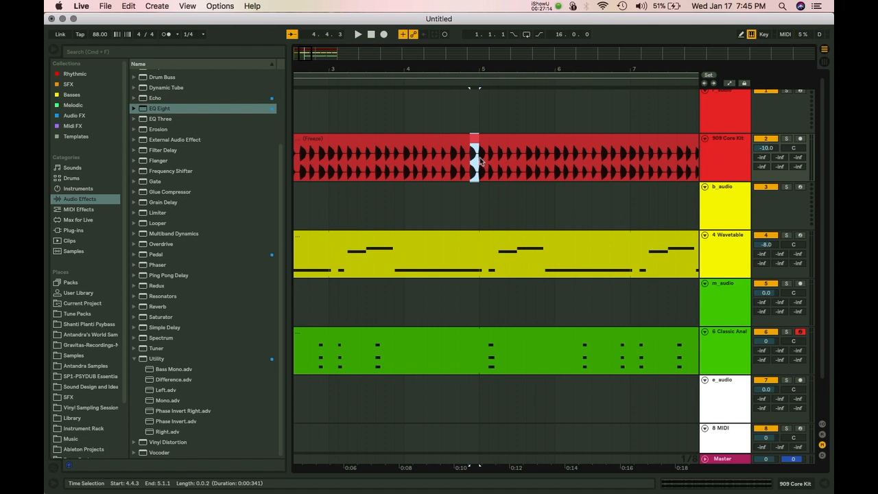
key("r")
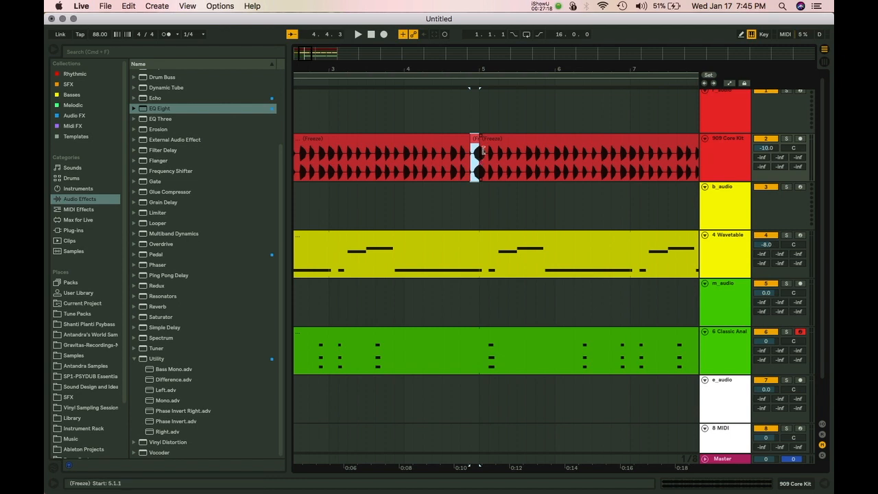
Split the clip at 2.4.3–3.1.1 and add a fade-in to the bar-3 section.
left_click_drag(467, 66, 465, 50)
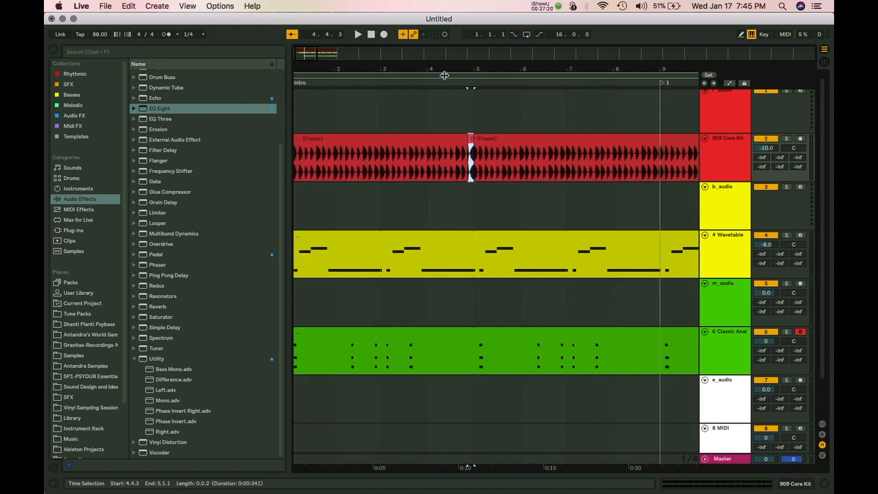
left_click_drag(376, 66, 376, 84)
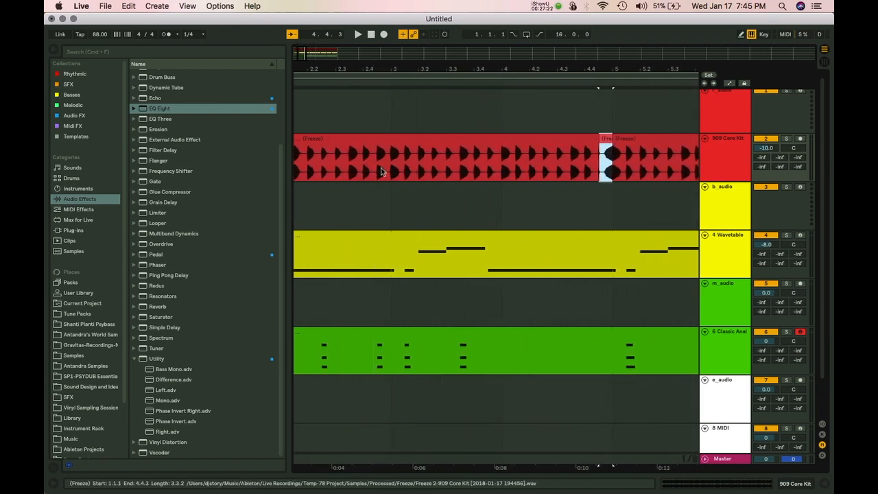
left_click_drag(378, 165, 390, 163)
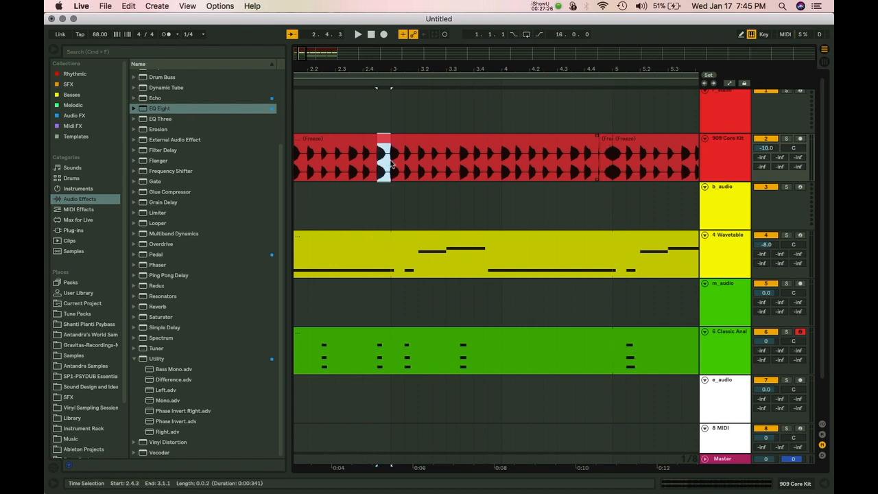
key("super+e")
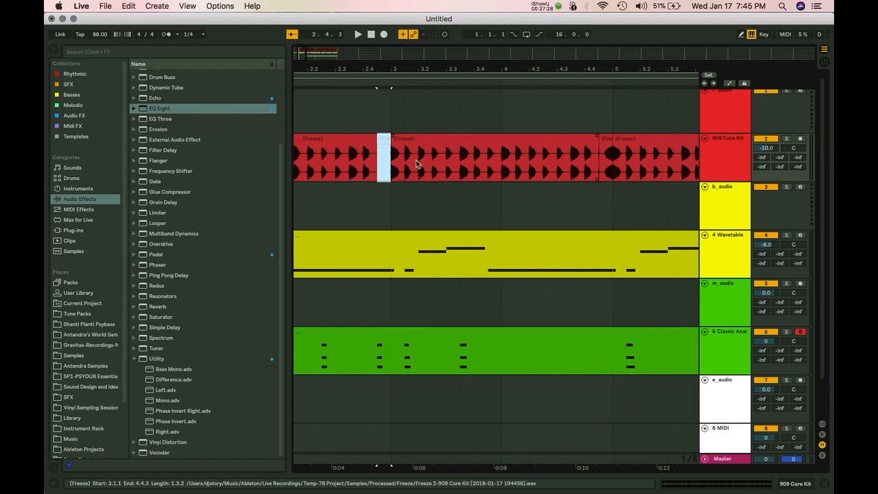
left_click(393, 140)
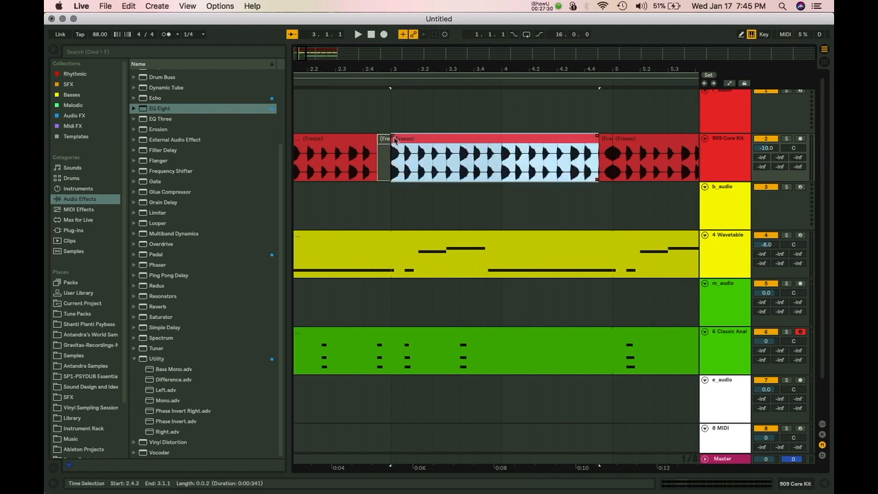
mouse_move(393, 136)
left_mouse_down()
mouse_move(456, 139)
mouse_move(392, 144)
left_mouse_up()
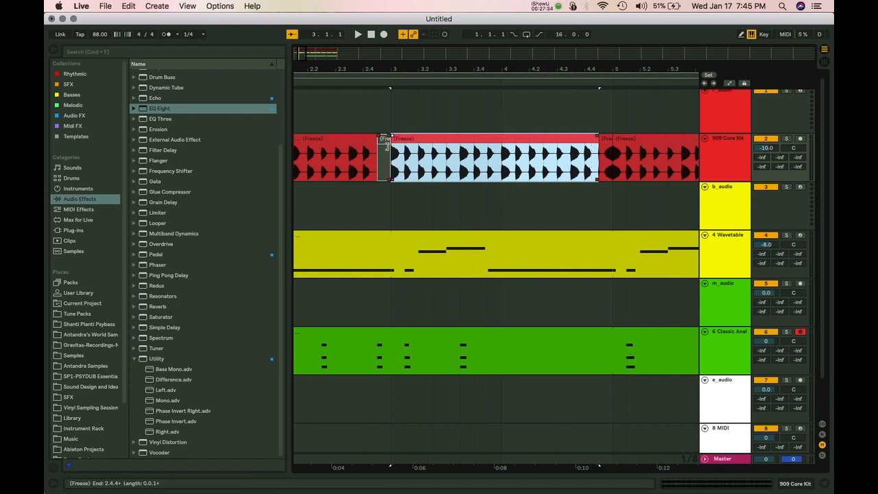
left_click_drag(377, 179, 400, 180)
mouse_move(392, 137)
left_mouse_down()
mouse_move(431, 137)
mouse_move(377, 138)
left_mouse_up()
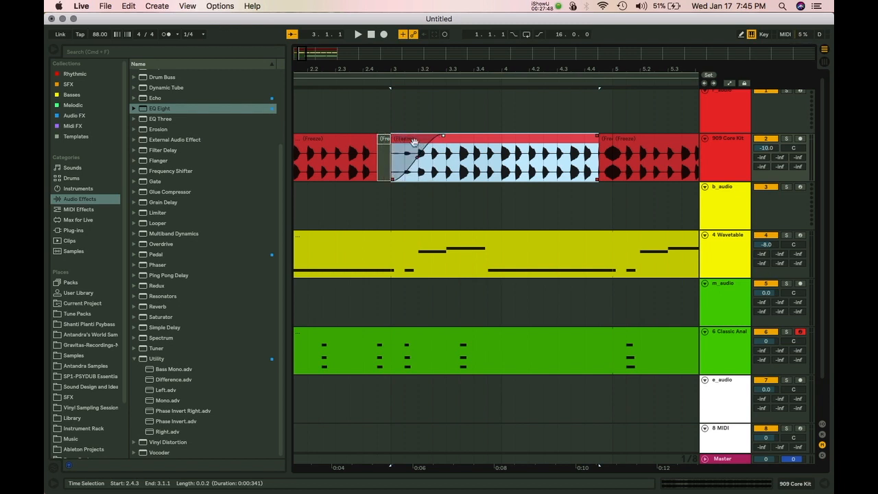
mouse_move(392, 149)
left_mouse_down()
mouse_move(502, 150)
mouse_move(391, 147)
left_mouse_up()
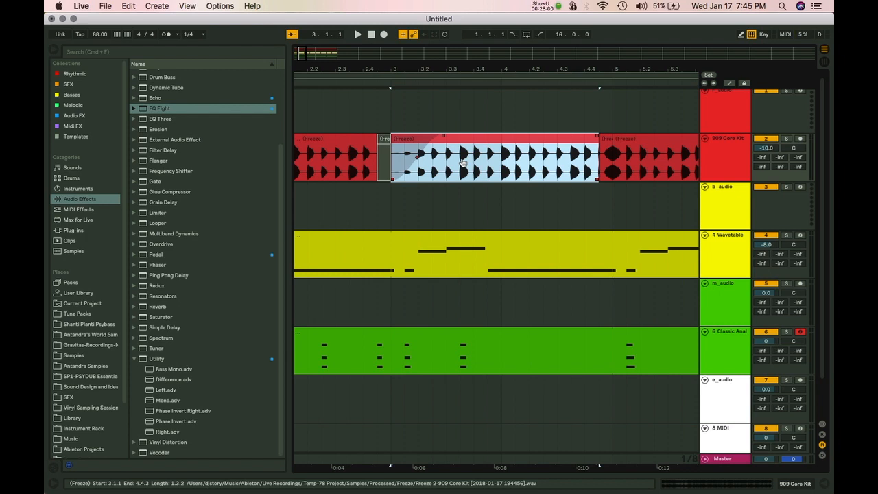
left_click_drag(463, 163, 504, 163)
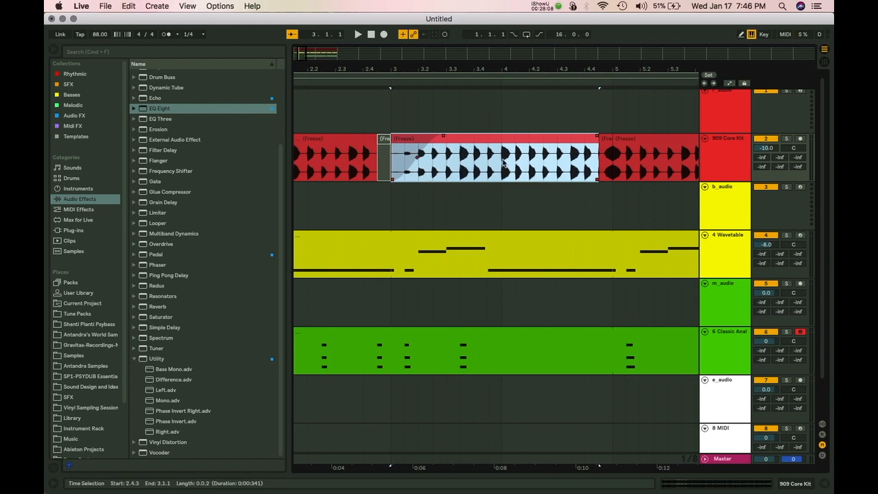
left_click(370, 35)
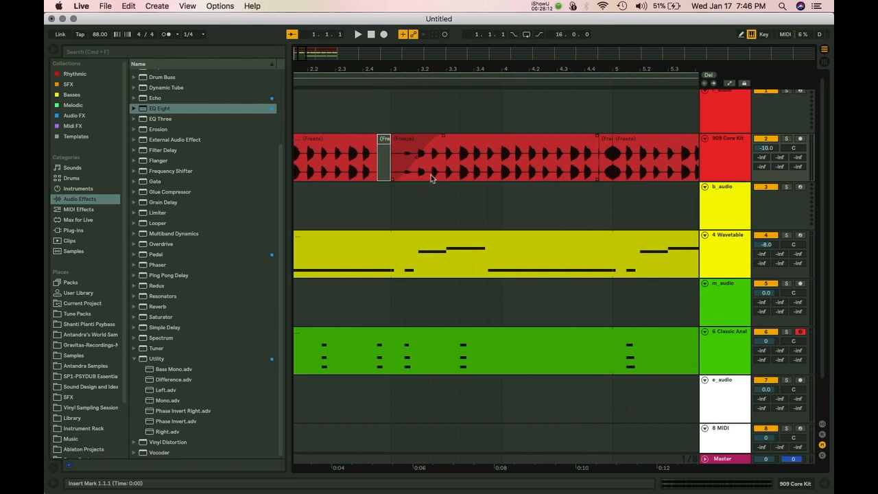
scroll(431, 175, "left", 5)
Split the clip at 2.1.1–2.3.1, delete the leftover piece, and trim the end to 2.2.3.
left_click(409, 167)
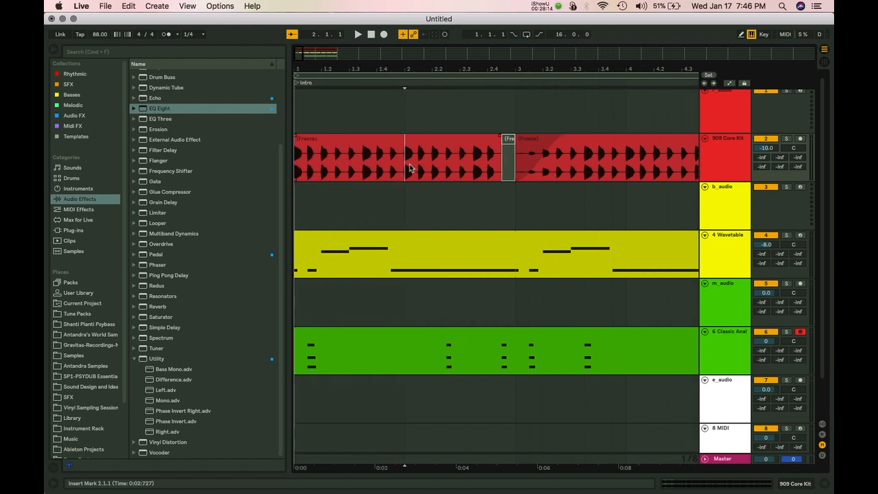
left_click_drag(410, 167, 465, 162)
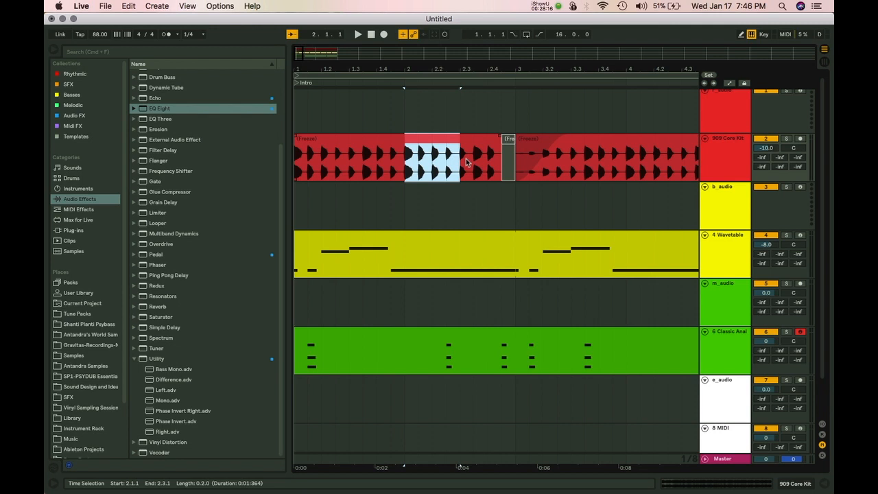
key("super+e")
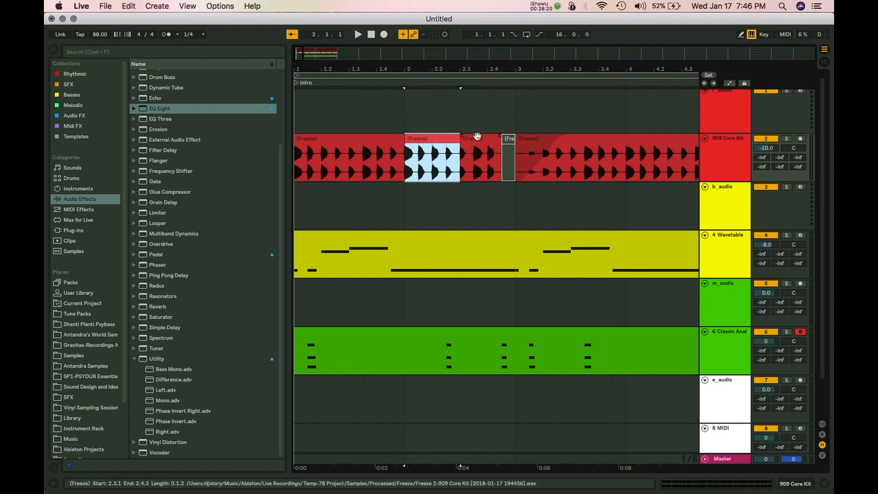
left_click(477, 136)
key("Delete")
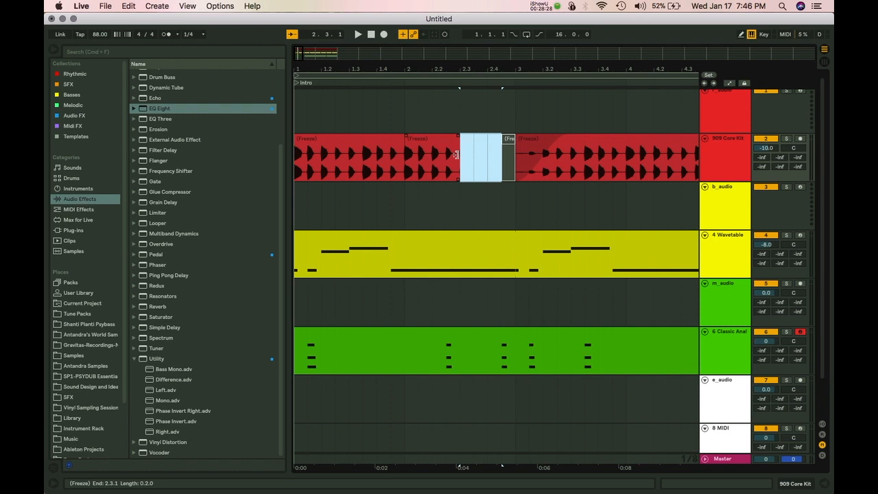
left_click_drag(456, 155, 513, 148)
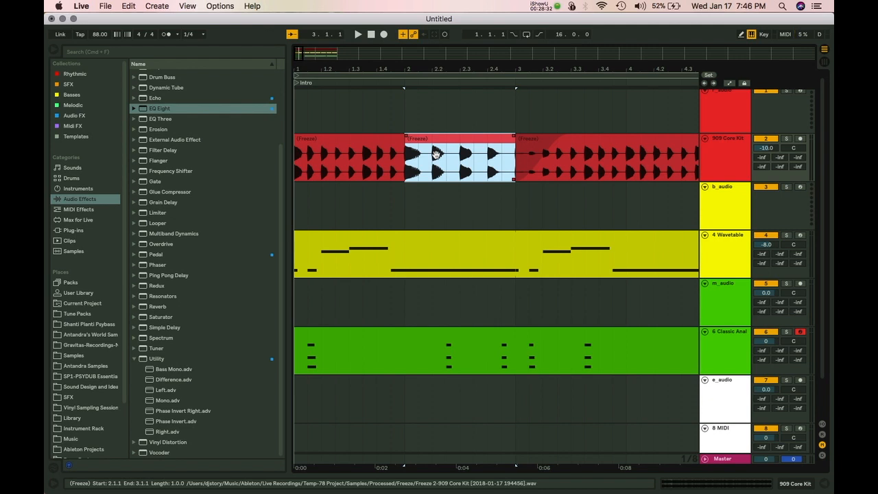
key("space")
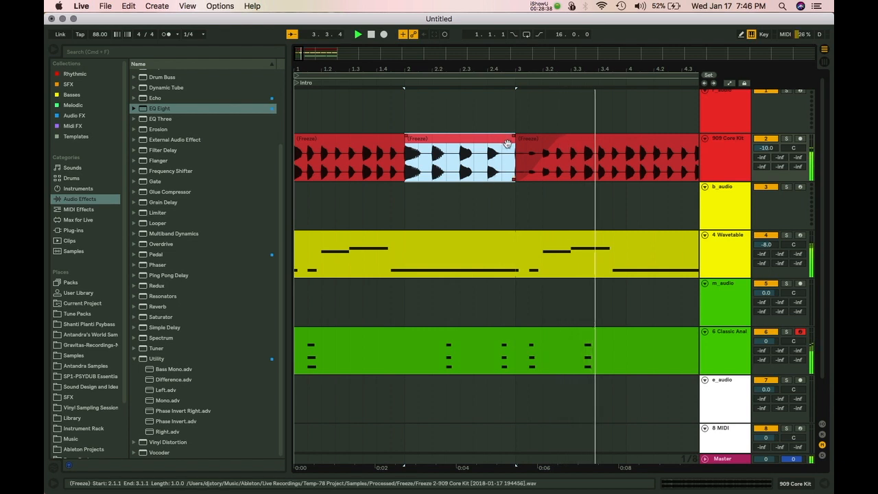
left_click_drag(512, 154, 431, 149)
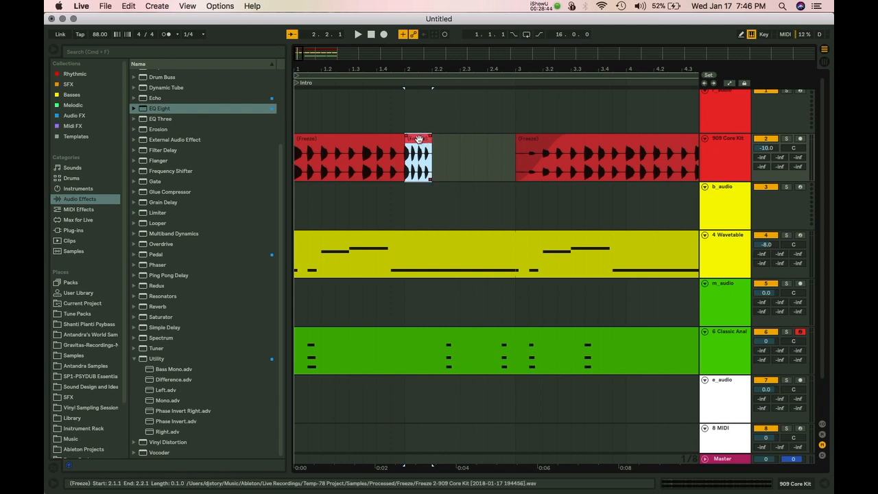
Move and duplicate the short clip, trim the copy to 3.1.3, and extend a clip back to 2.1.1.
left_click_drag(418, 139, 486, 156)
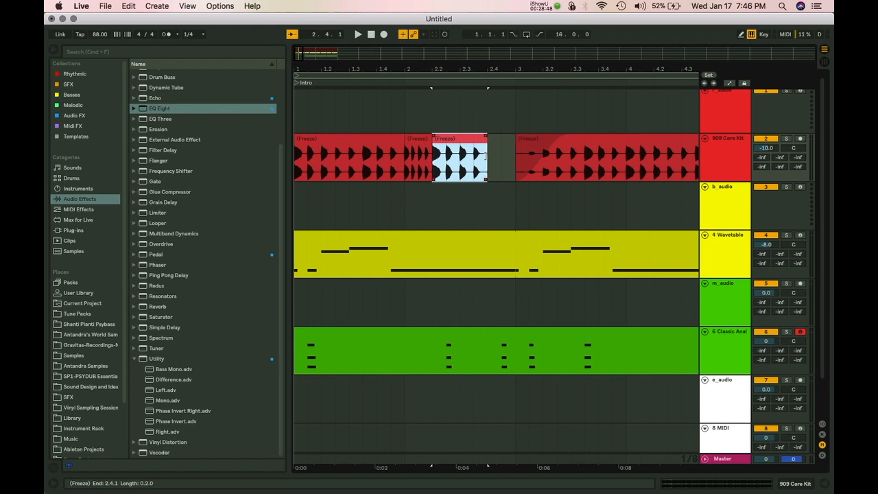
key("super+d")
left_click_drag(540, 149, 514, 151)
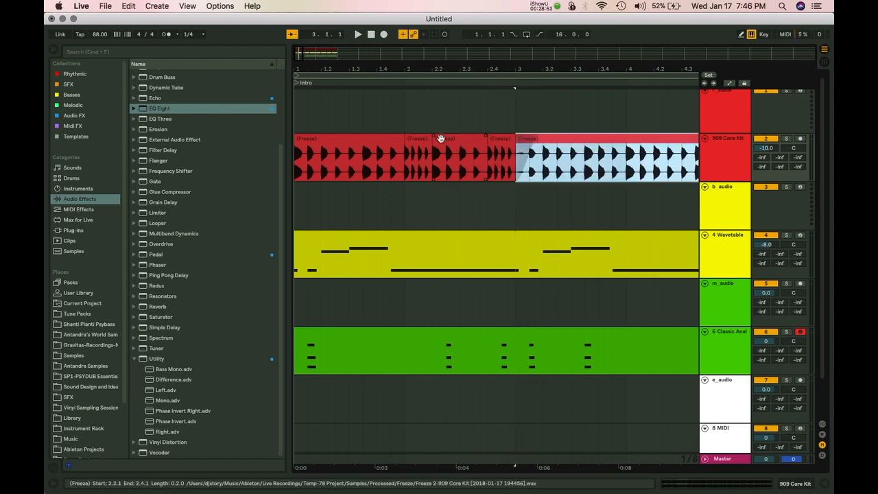
left_click(415, 139)
key("space")
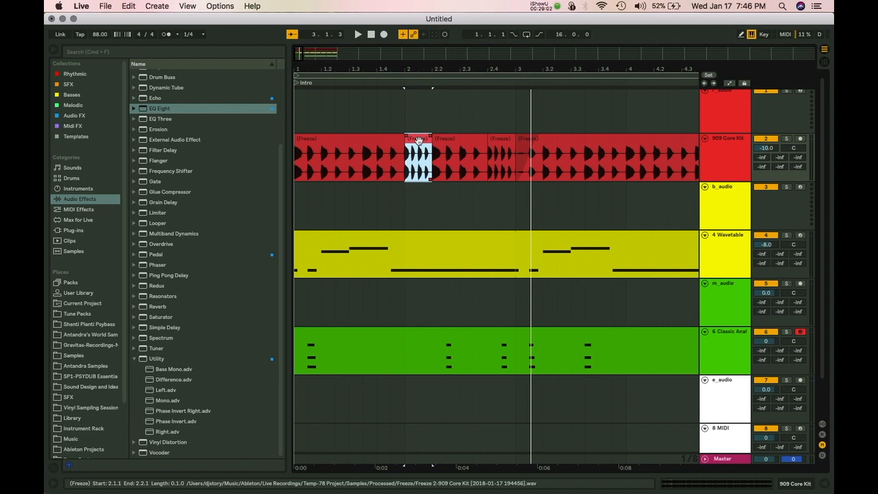
left_click(420, 169)
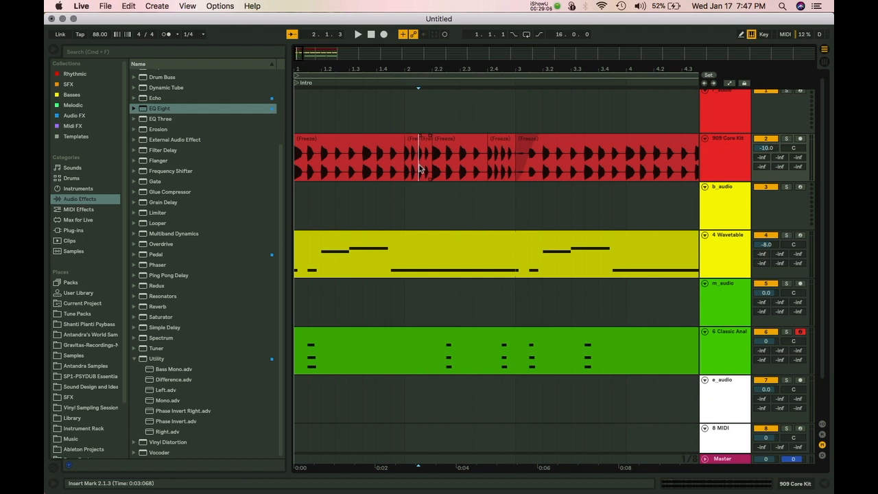
left_click(423, 141)
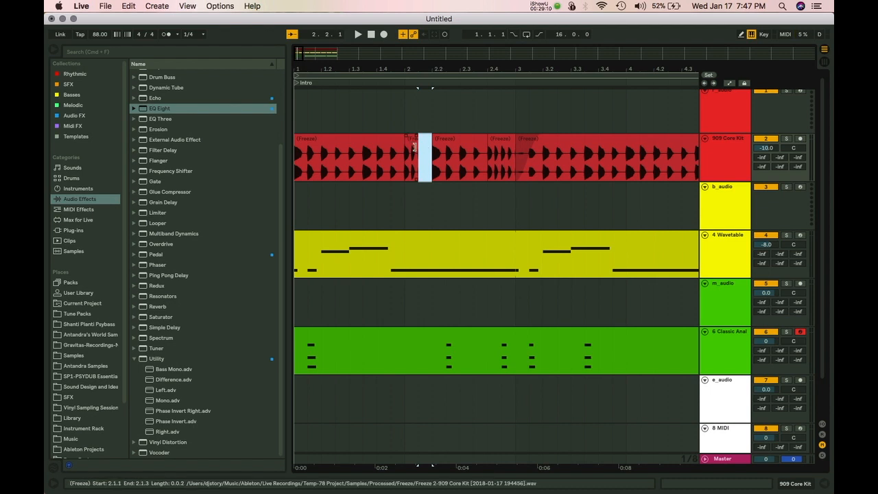
left_click_drag(414, 150, 405, 148)
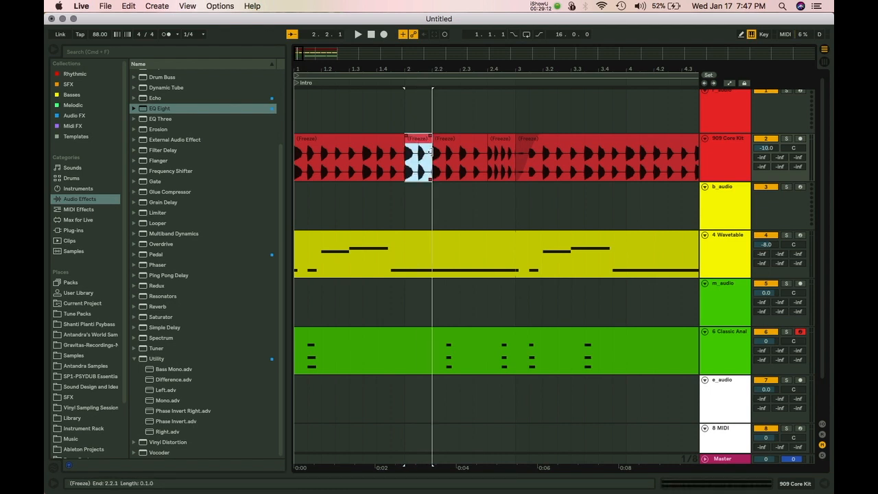
Open the short frozen clip's sample details and halve, then restore, its tempo with :2 and *2.
double_click(413, 137)
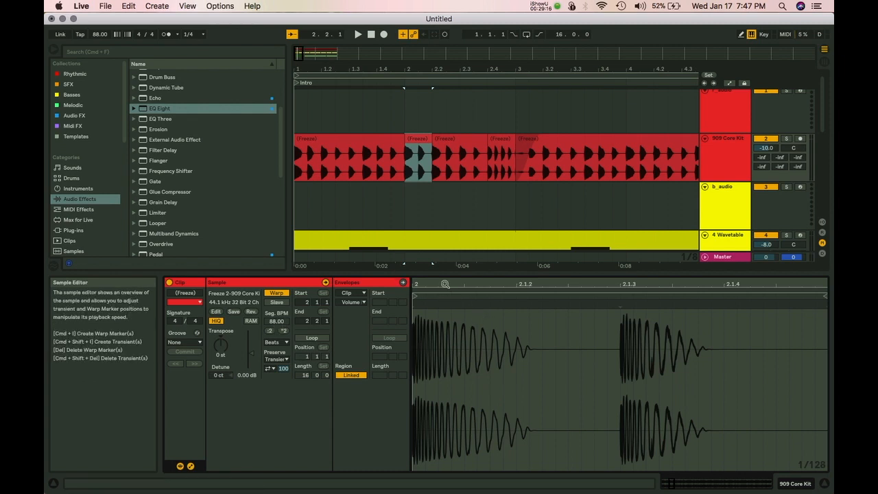
left_click(270, 332)
left_click(284, 332)
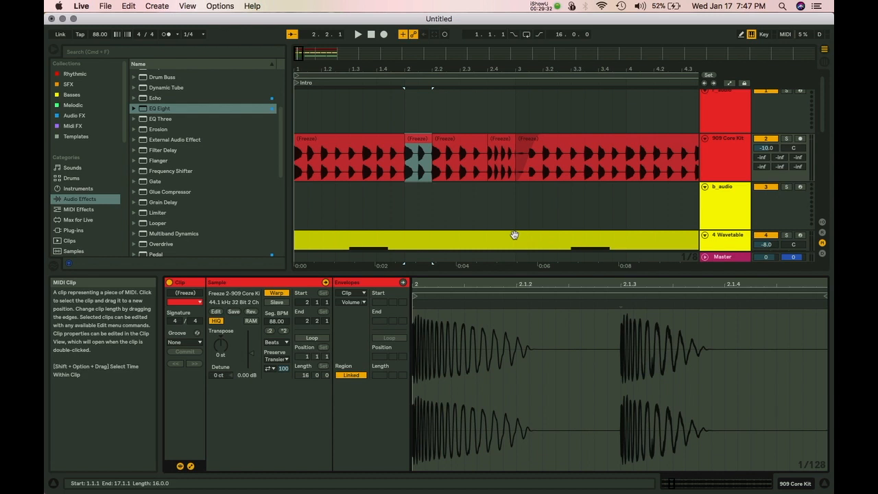
scroll(381, 188, "down", 5)
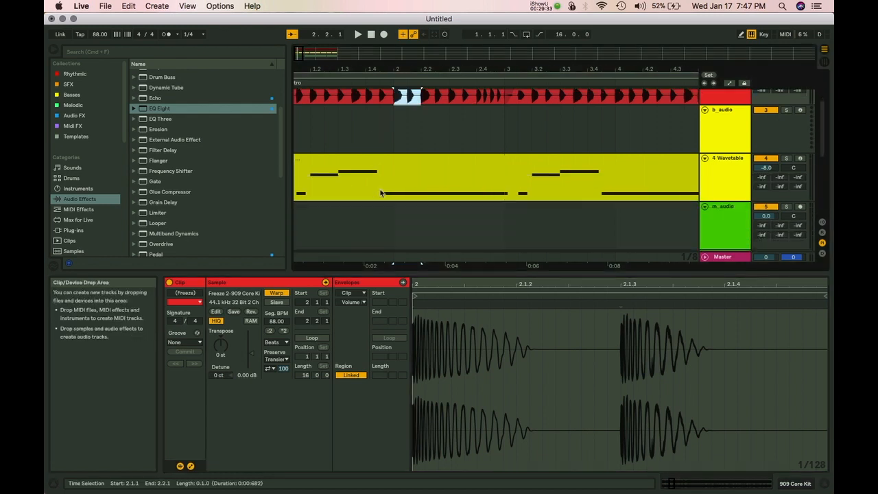
Show the Wavetable clip's notes, zoom around bar 3, and toggle Follow off and on during playback.
left_click(376, 171)
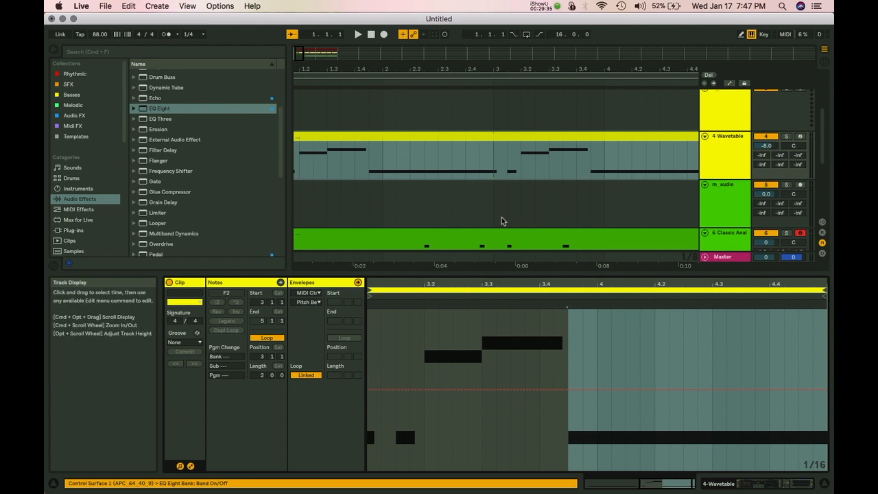
left_click_drag(474, 283, 645, 282)
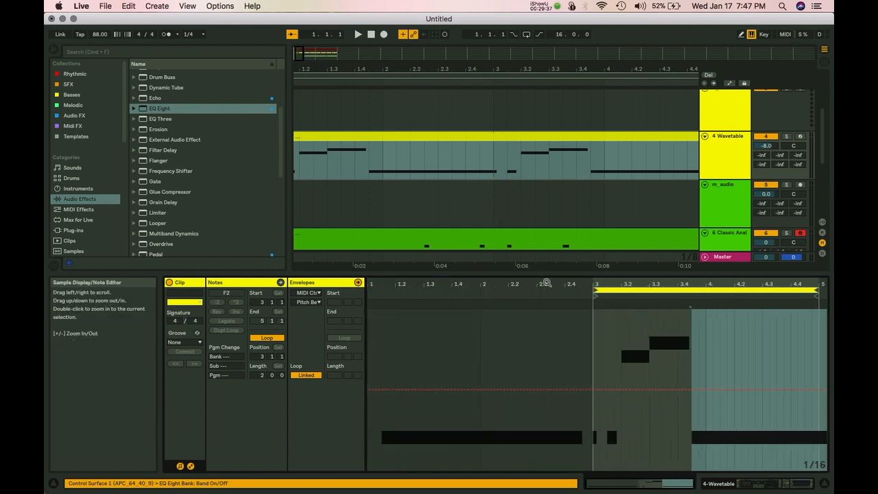
key("space")
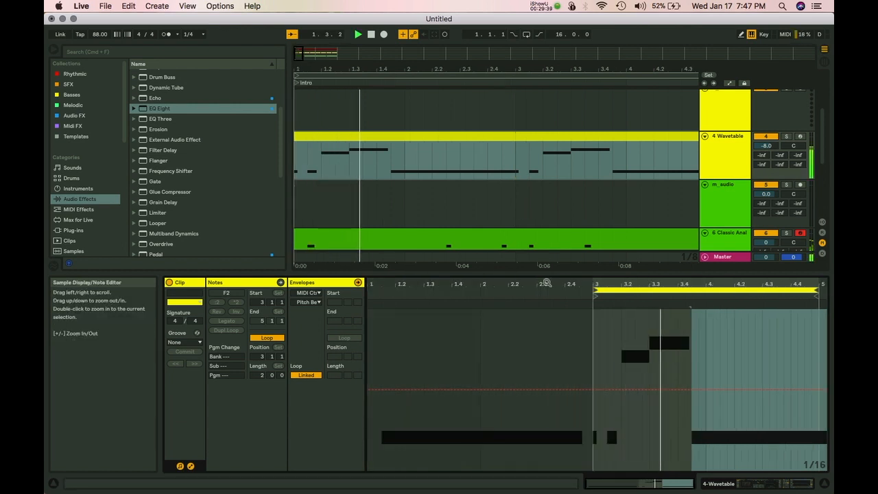
left_click_drag(604, 281, 725, 280)
key("space")
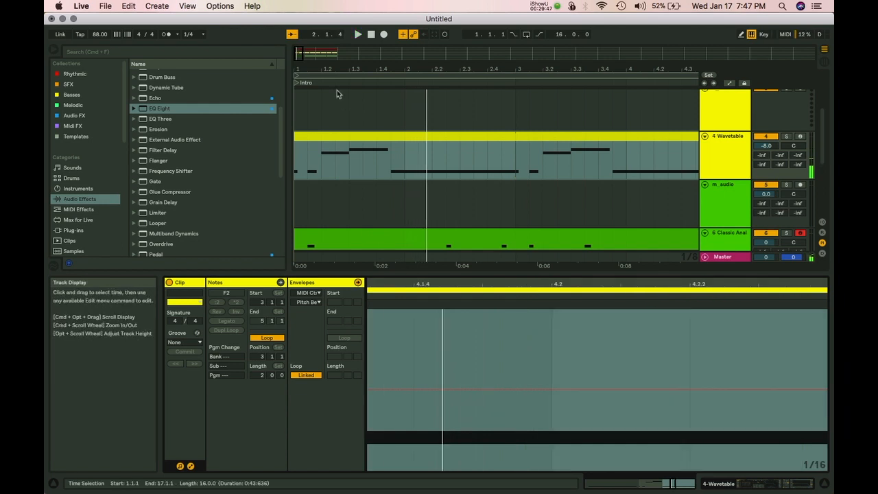
left_click(291, 36)
key("space")
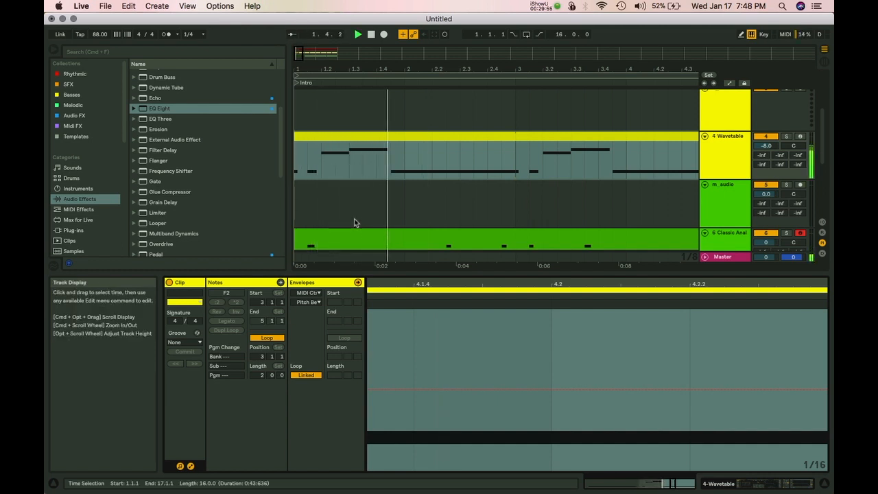
left_click(292, 34)
left_click(355, 83)
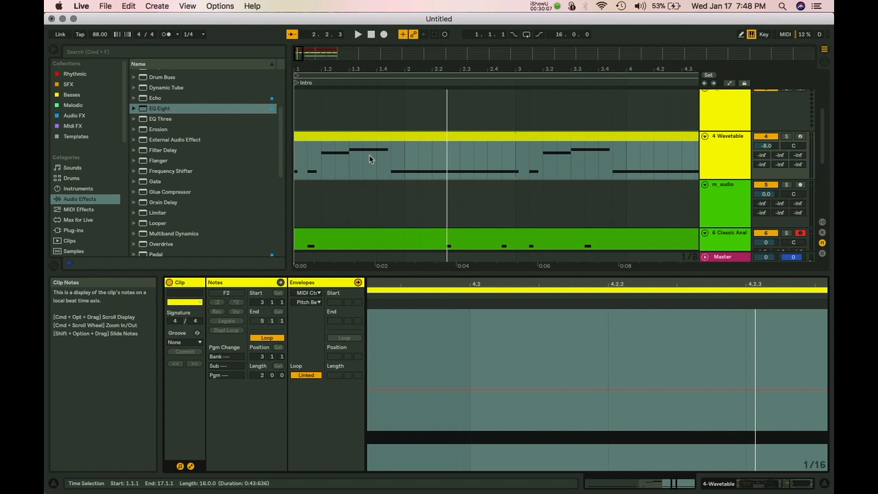
Zoom to the 1.3–2 selection and back out, then fold all tracks with Alt+U.
left_click_drag(347, 155, 395, 159)
key("z")
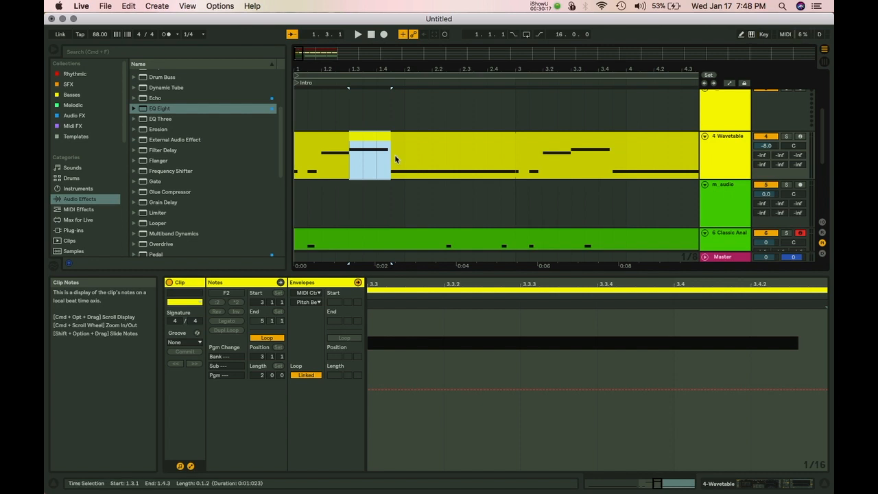
key("z")
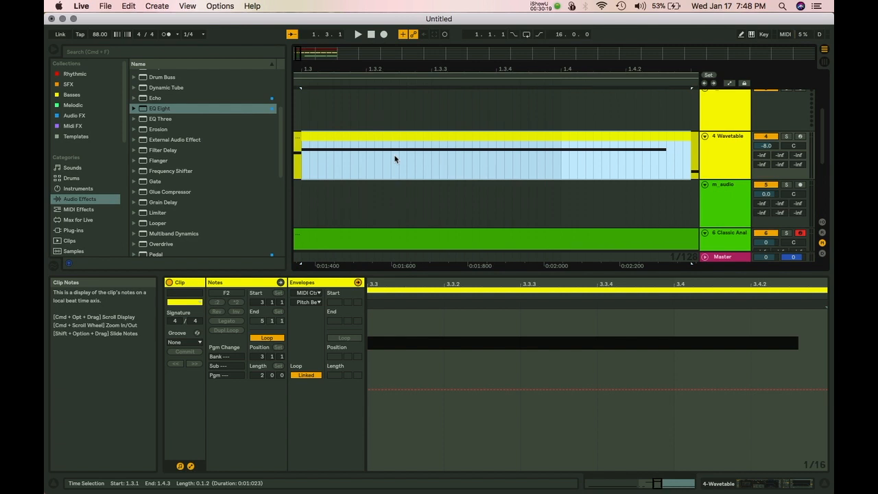
key("x")
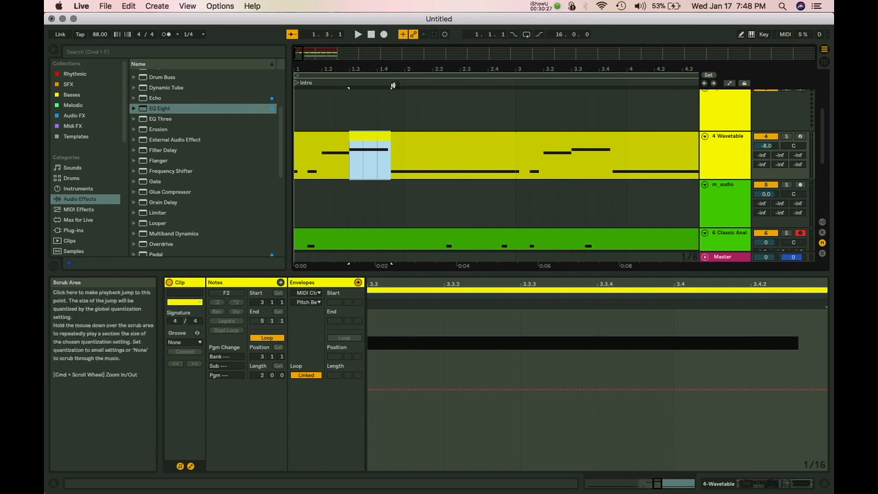
key("alt+u")
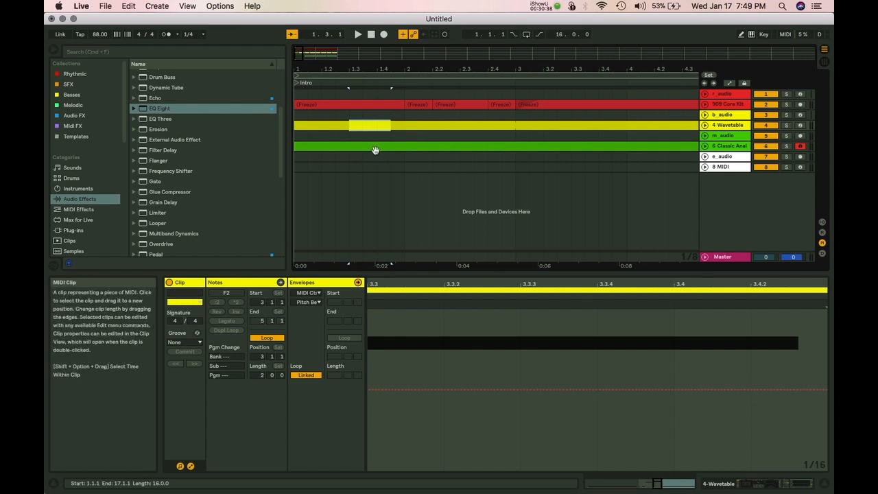
Copy the track 6 clip onto a new track, inspect its devices, then undo it.
left_click_drag(371, 147, 363, 186)
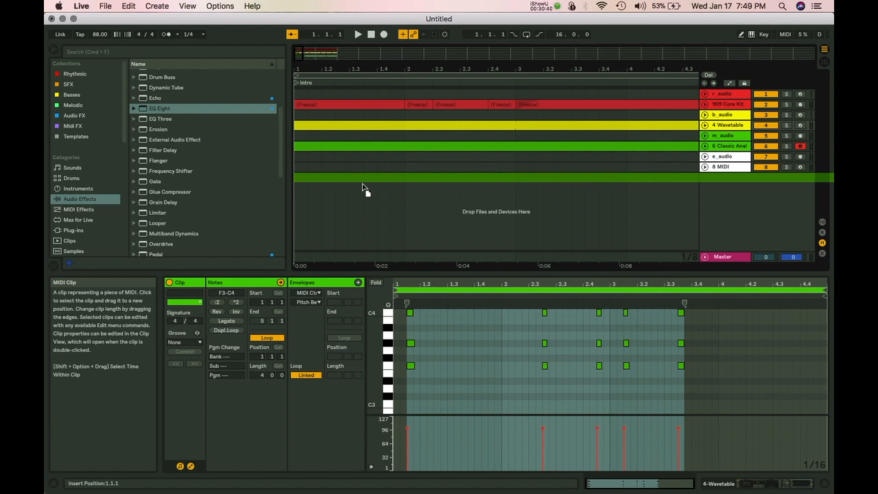
left_click_drag(363, 189, 323, 187)
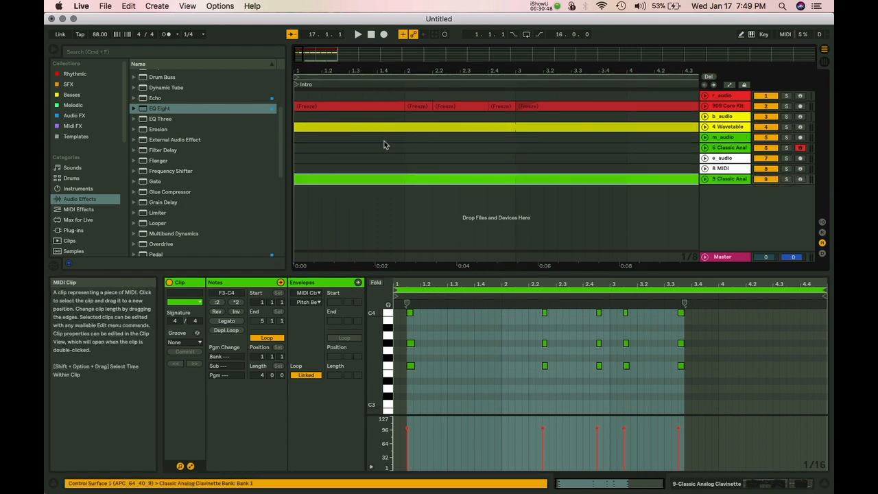
left_click(384, 179)
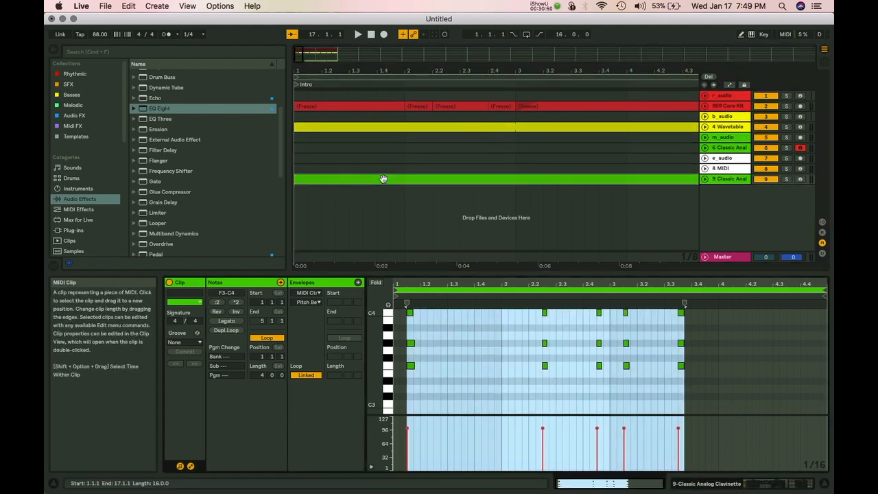
key("shift+Tab")
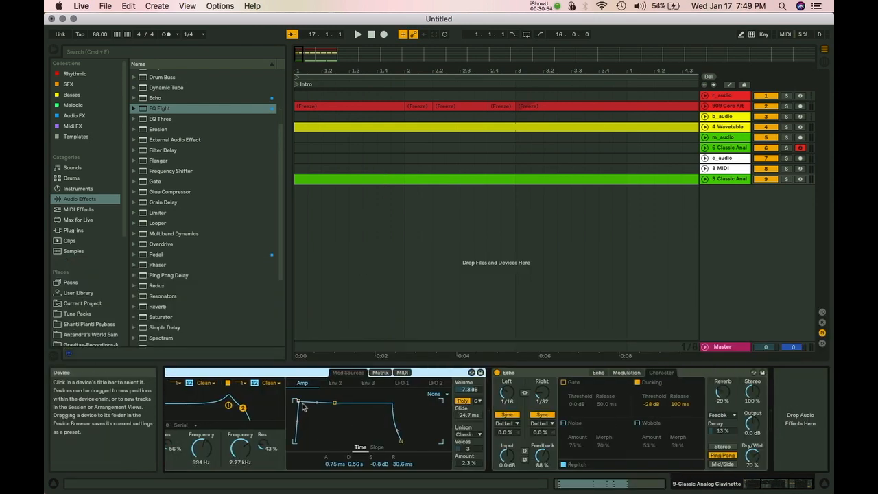
scroll(303, 404, "left", 5)
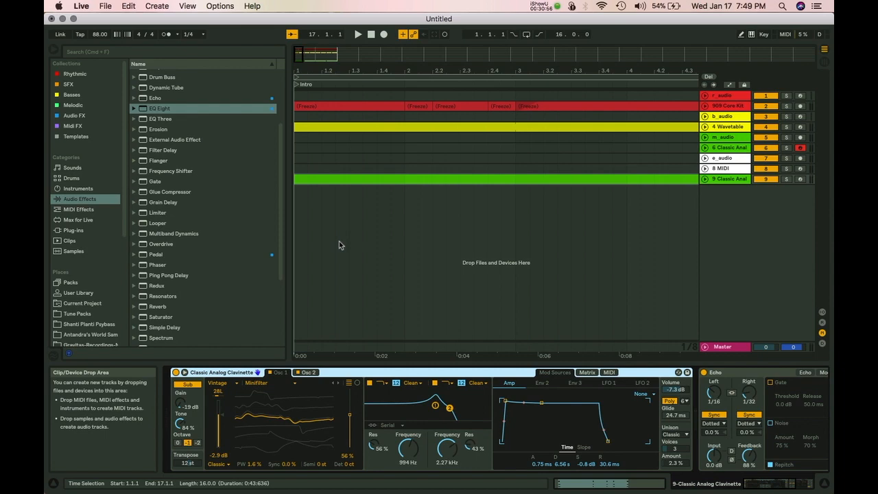
key("super+z")
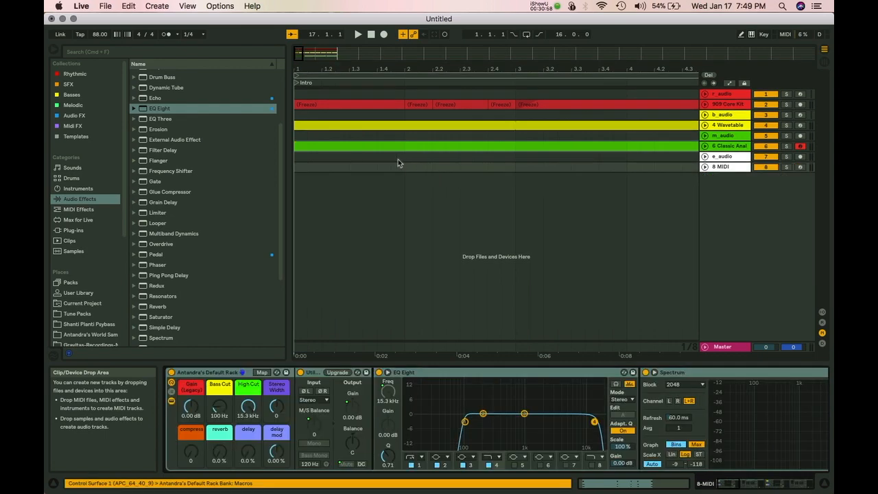
Copy the clip into a new track 9 again, undo it, and unfold track 6.
left_click(375, 148)
left_click_drag(374, 148, 368, 183)
left_click(350, 150)
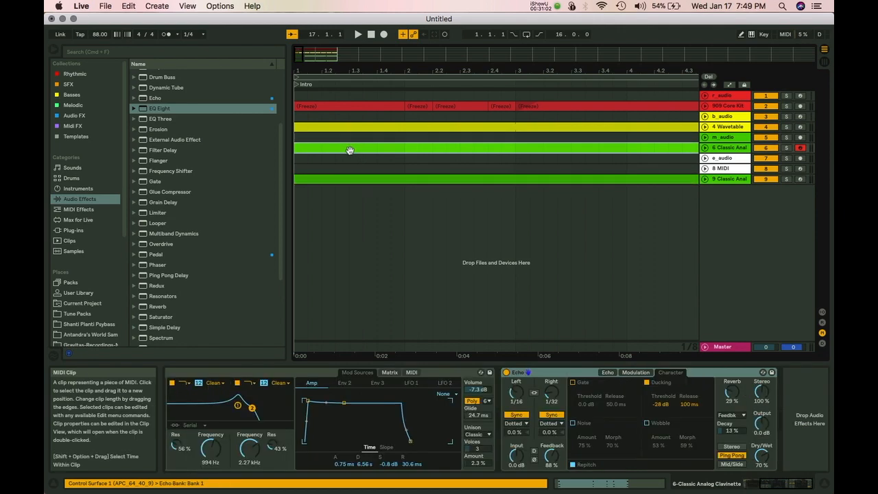
left_click(342, 187)
left_click(337, 179)
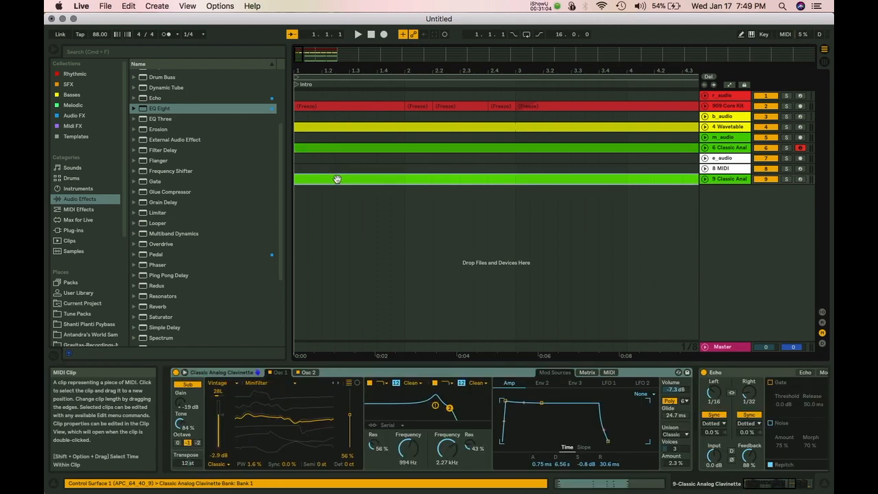
key("super+z")
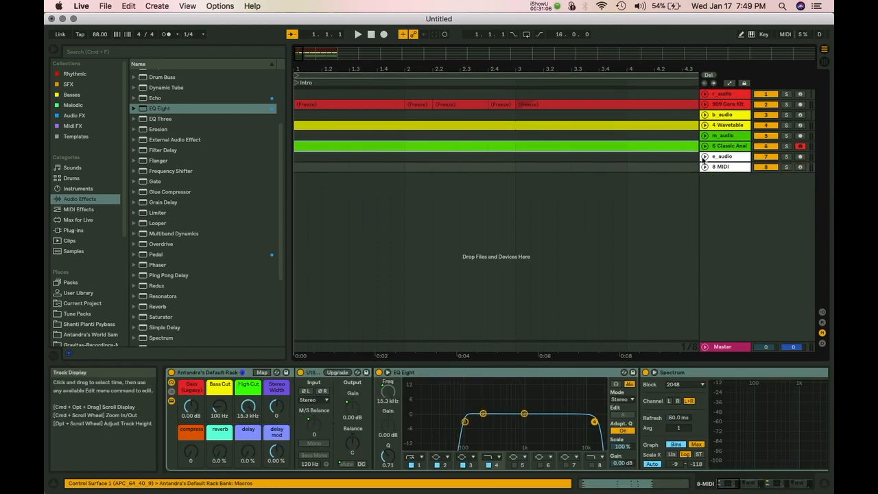
left_click(705, 149)
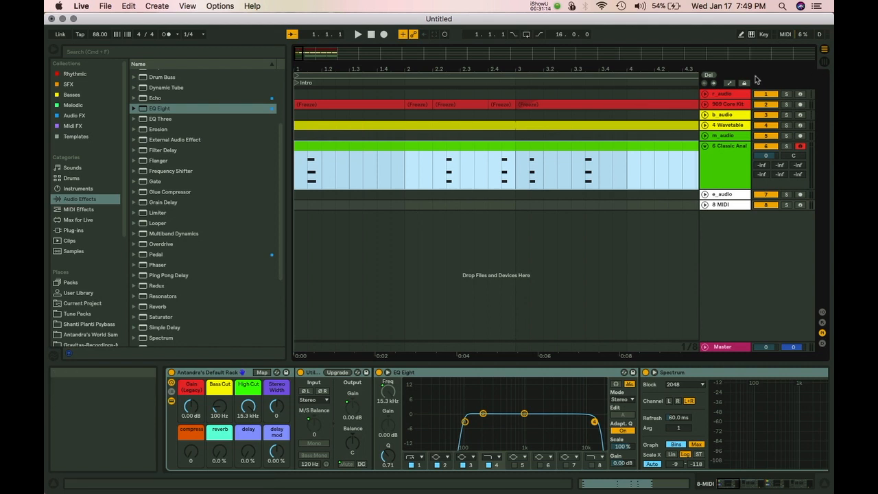
Unfold the 4 Wavetable track and show its Wavetable Osc 1 Pos automation envelope.
left_click(731, 84)
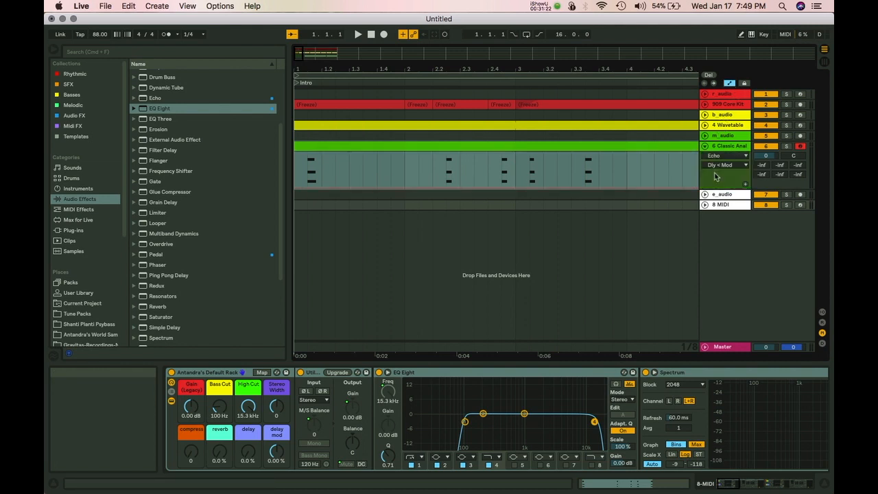
left_click(707, 147)
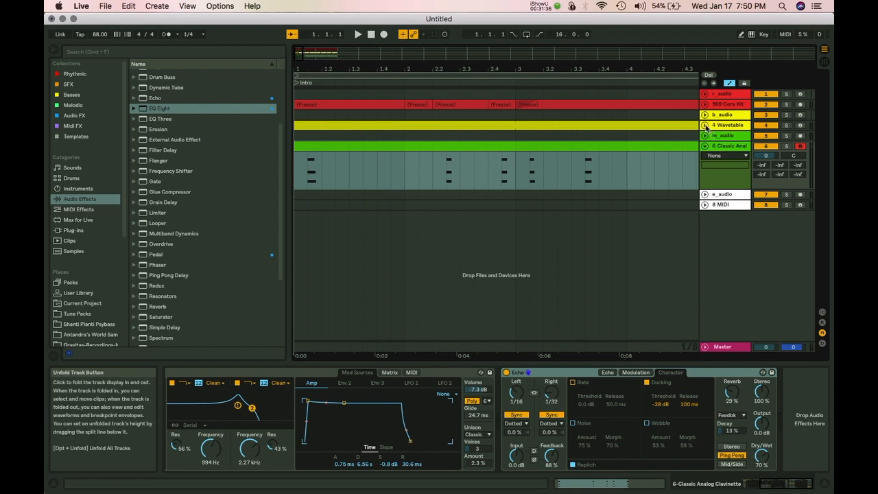
left_click(705, 126)
left_click(716, 136)
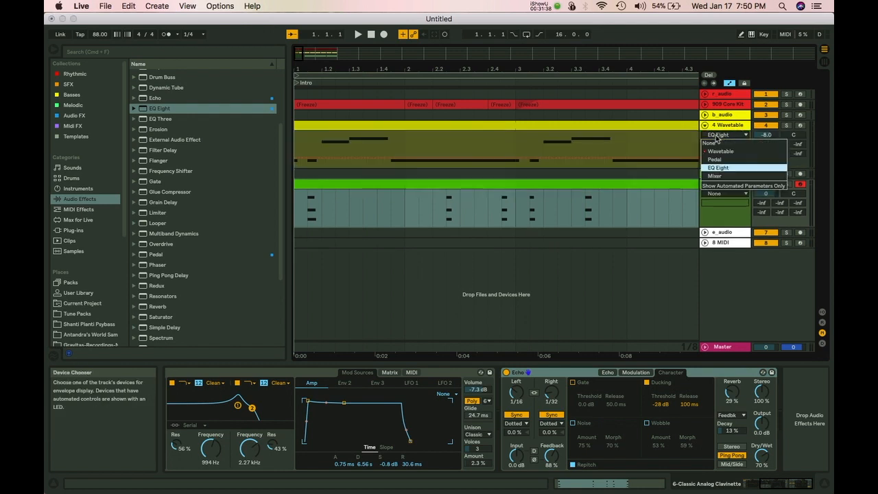
left_click(714, 151)
left_click(731, 145)
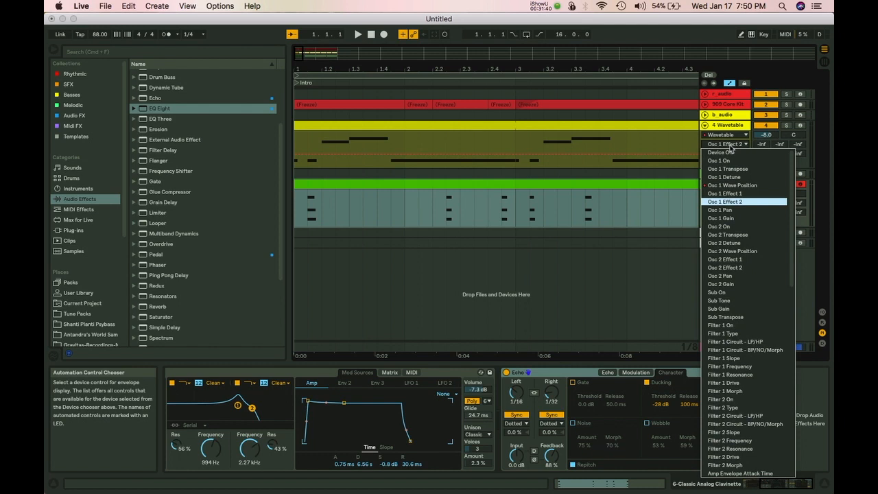
left_click(732, 186)
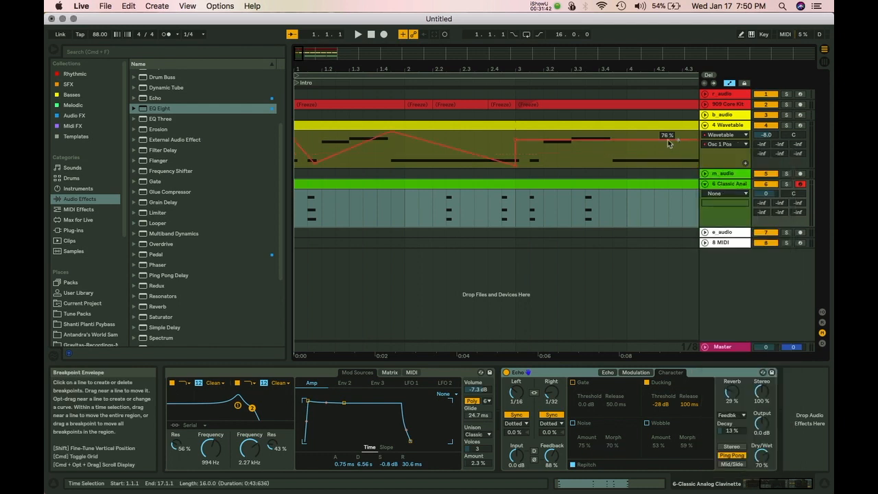
Zoom out the arrangement and select bars 1–3 on the Wavetable track.
left_click_drag(453, 67, 341, 68)
left_click_drag(480, 68, 425, 66)
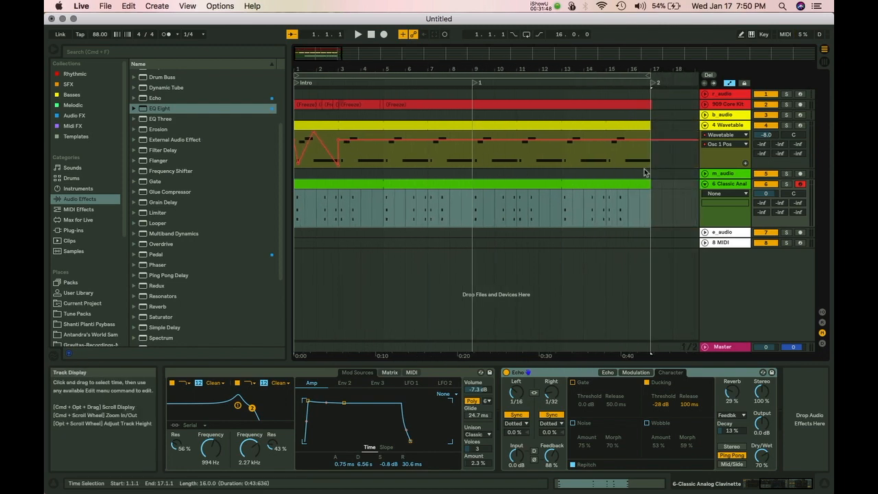
left_click_drag(338, 137, 284, 135)
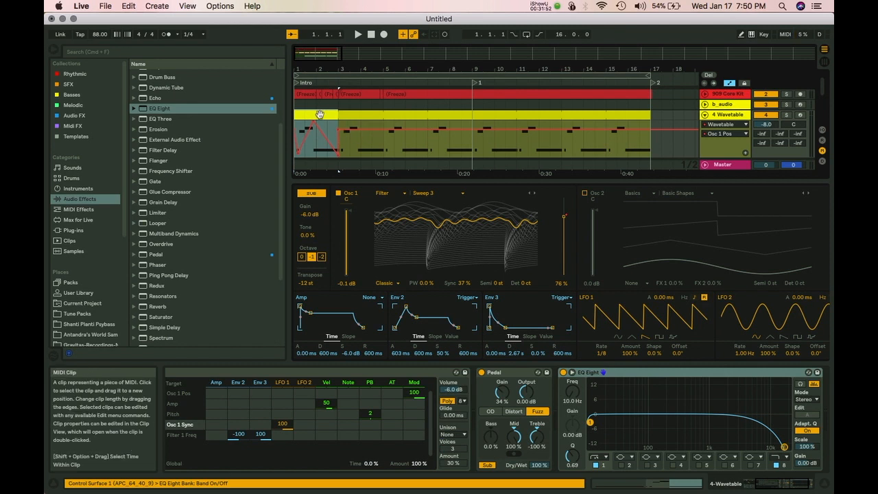
Duplicate the bars 1–3 automation section three times with Cmd+D, then undo the extra copies.
key("super+d")
key("super+d")
key("super+d")
key("super+d")
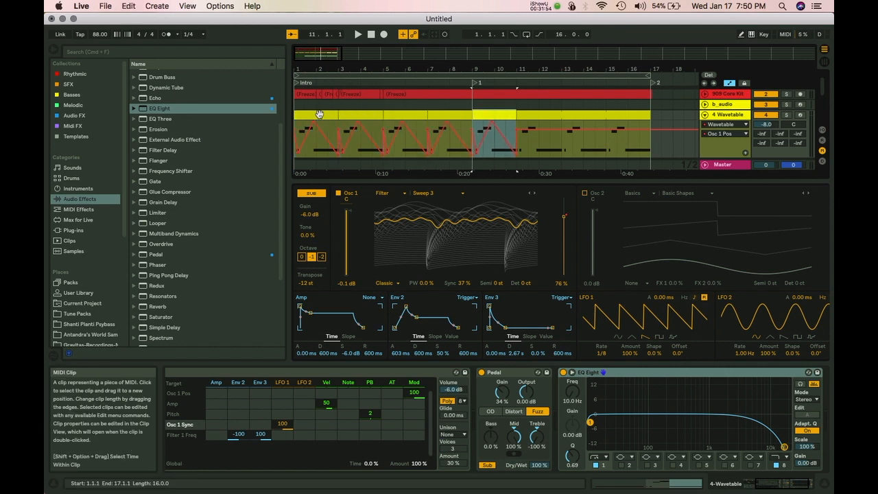
key("super+d")
key("super+d")
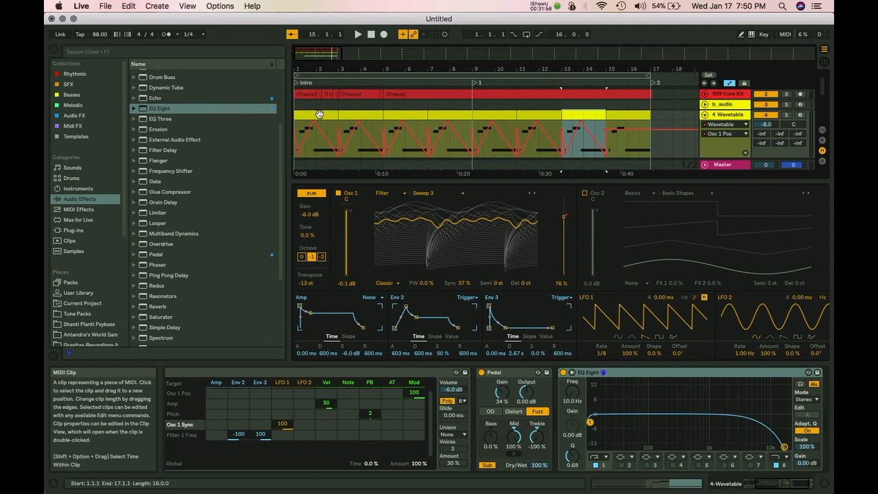
key("super+d")
left_click(524, 116)
key("super+z")
key("super+z")
key("super+z")
key("super+z")
key("super+z")
key("super+z")
key("super+z")
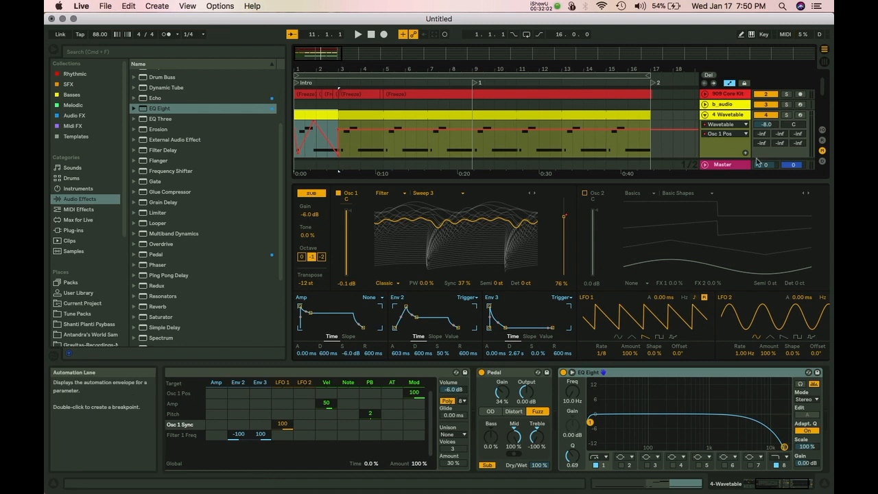
Reselect bars 1–3 of the Osc 1 Pos automation and repeat the zigzag up to bar 11.
scroll(366, 127, "down", 5)
scroll(365, 127, "up", 5)
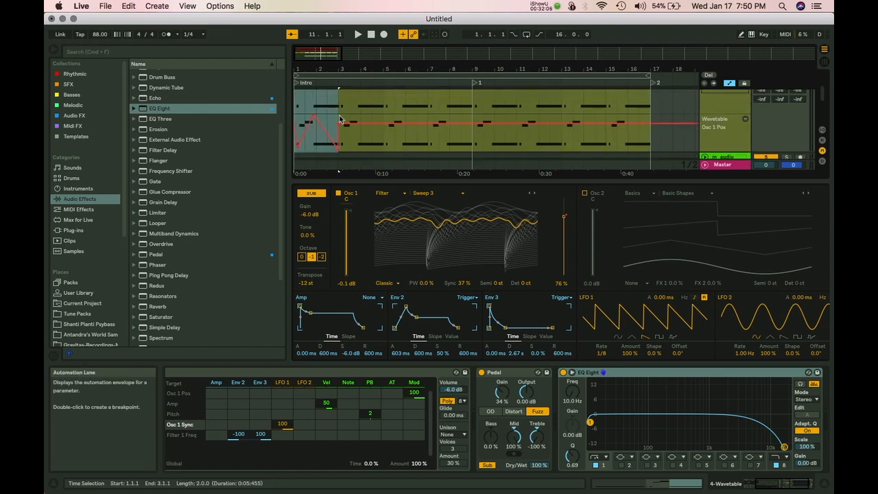
left_click(340, 120)
left_click_drag(336, 123, 302, 122)
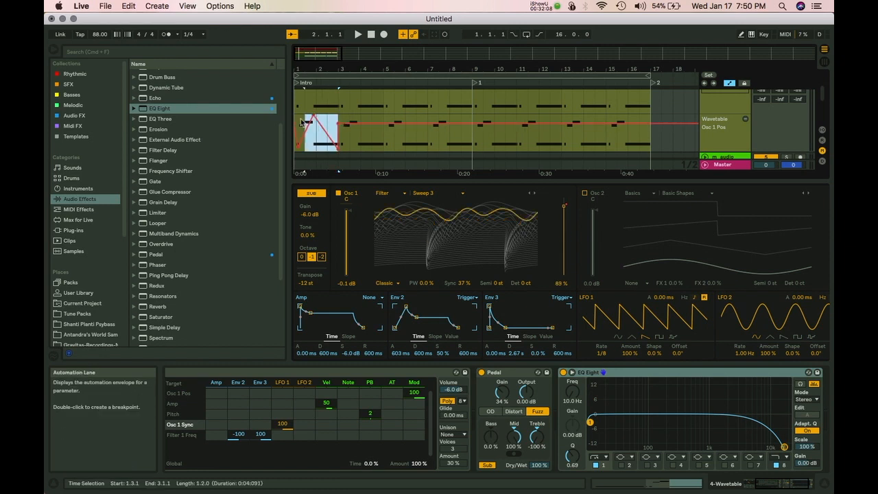
left_click(301, 123)
left_click_drag(299, 122, 341, 122)
key("super+d")
key("super+d")
key("super+d")
key("super+d")
key("super+d")
key("super+d")
key("super+d")
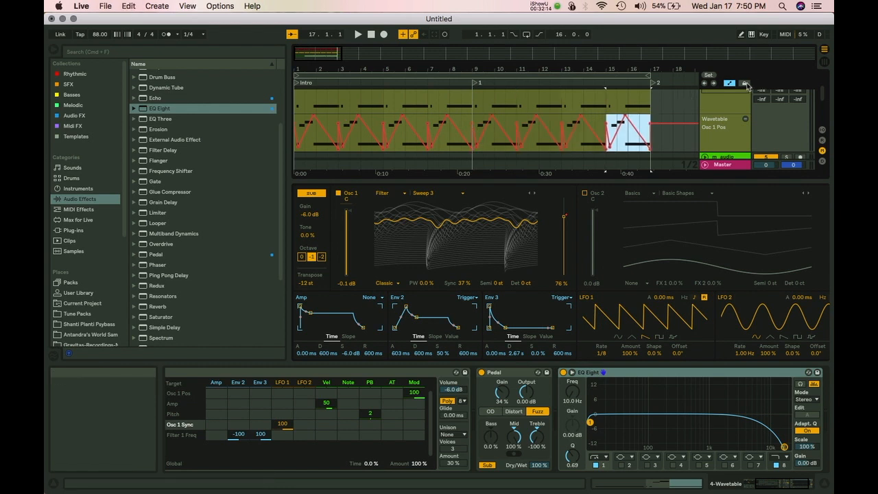
Enable Lock Envelopes and test moving the clip to bars 3 and 2, undoing each move.
left_click(745, 83)
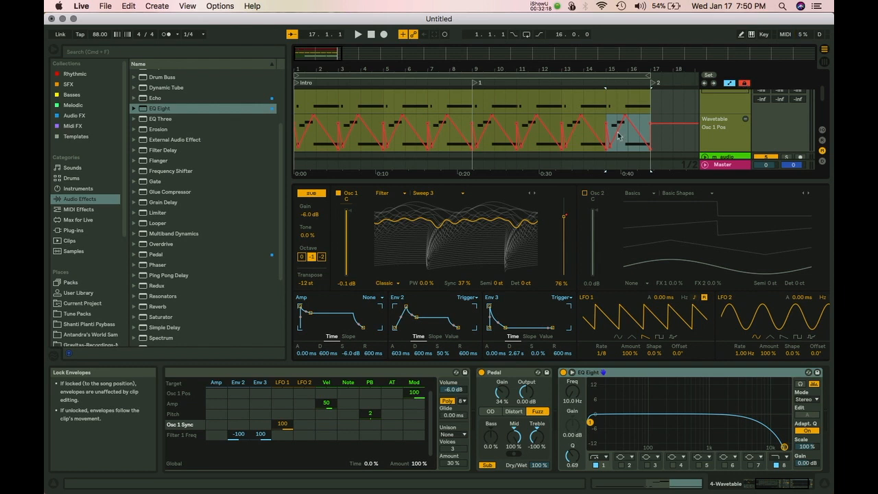
scroll(590, 118, "up", 1)
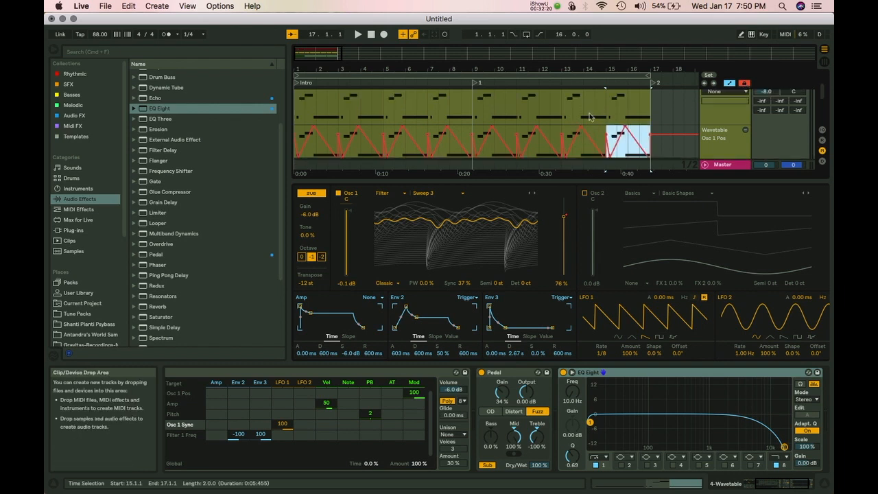
scroll(588, 113, "up", 3)
left_click_drag(486, 127, 531, 126)
scroll(532, 127, "down", 2)
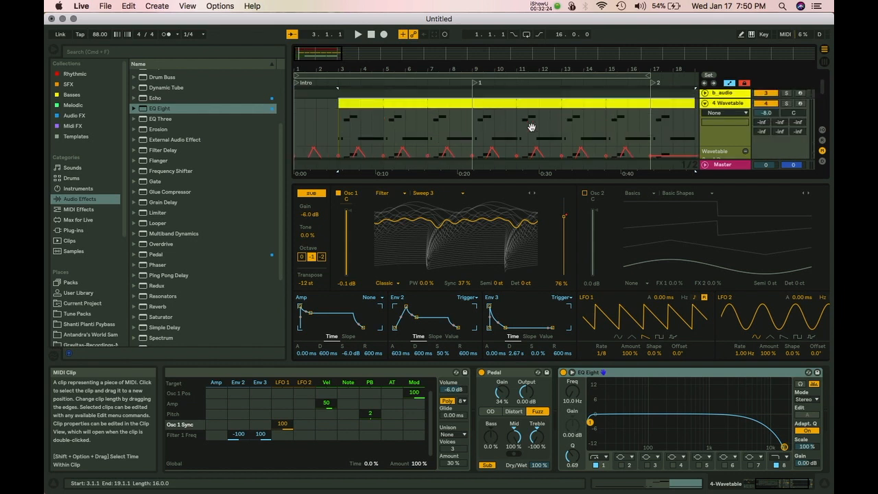
key("super+z")
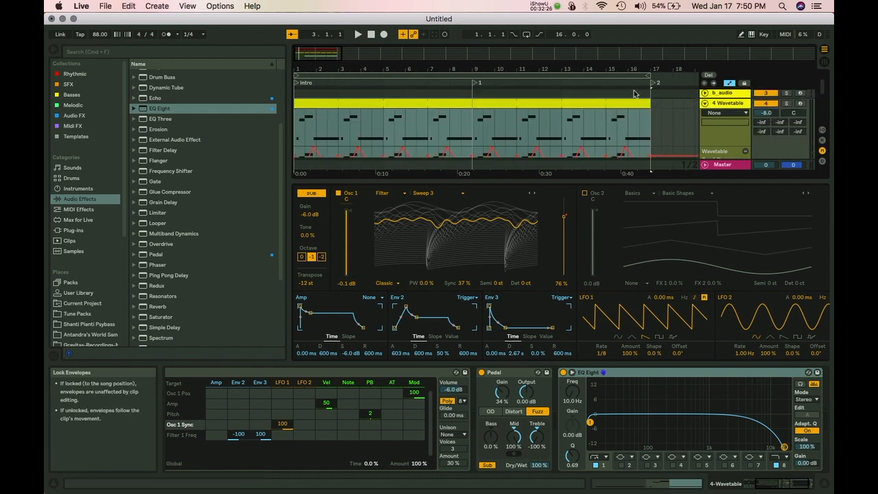
left_click_drag(319, 100, 342, 100)
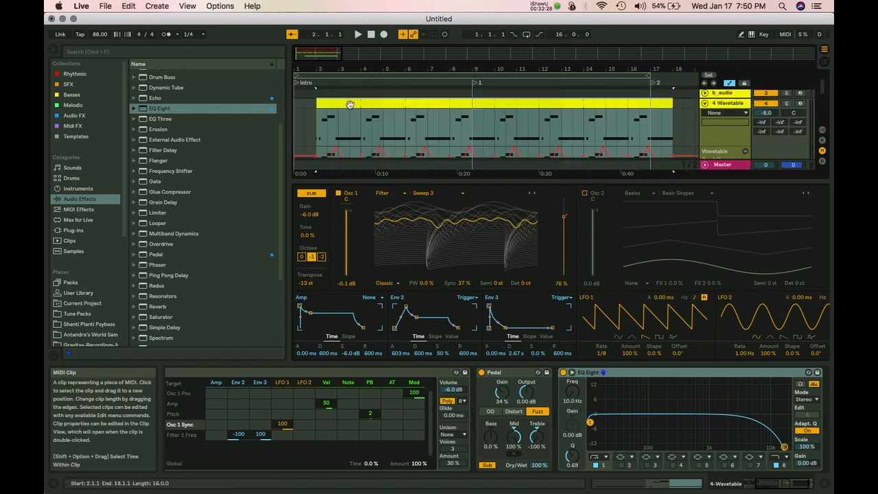
key("super+z")
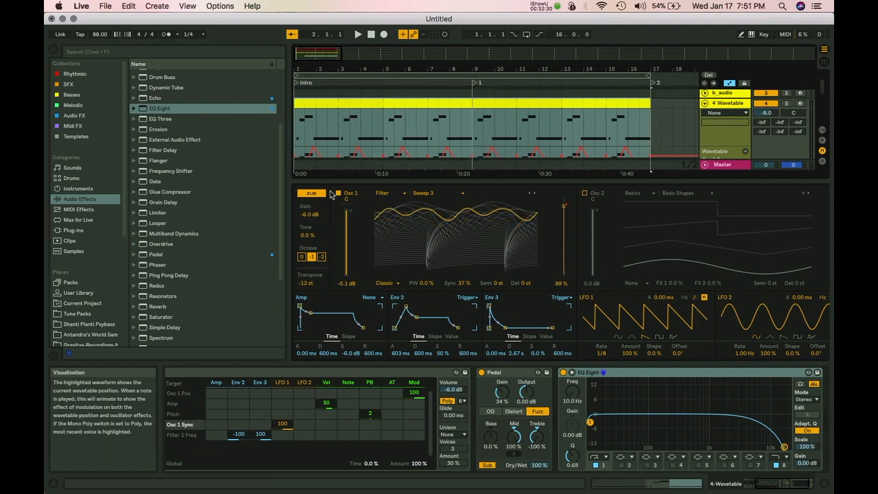
Collapse the Wavetable device to show all tracks and zoom in on the first two bars.
scroll(285, 371, "left", 5)
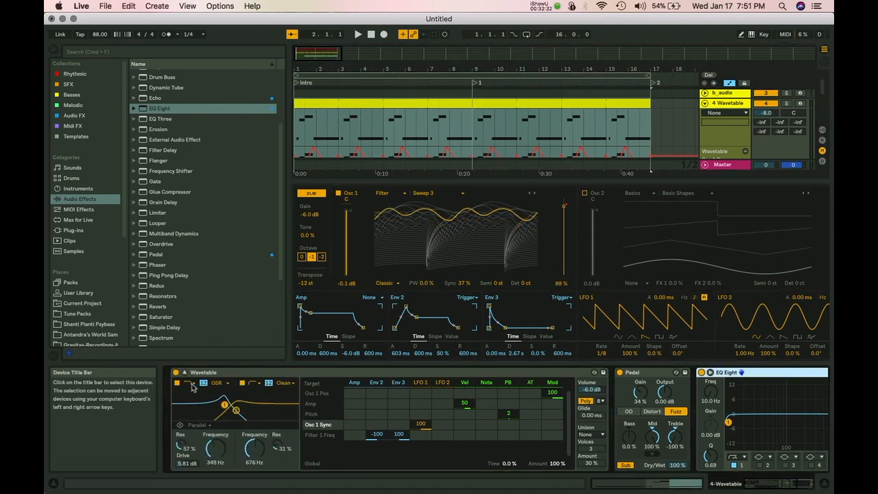
left_click(184, 371)
left_click_drag(323, 79, 339, 175)
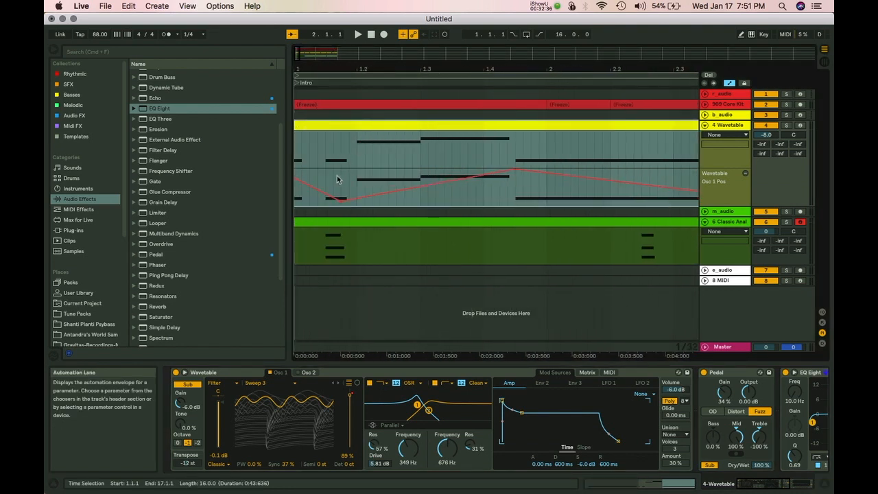
Drag the 11 % Osc 1 Pos breakpoint to the 1.1.3 insert point, nudge it later, and hide automation.
left_click(334, 195)
mouse_move(348, 201)
left_mouse_down()
mouse_move(332, 201)
mouse_move(382, 205)
mouse_move(349, 195)
mouse_move(368, 191)
mouse_move(353, 190)
mouse_move(359, 186)
mouse_move(338, 199)
mouse_move(357, 201)
left_mouse_up()
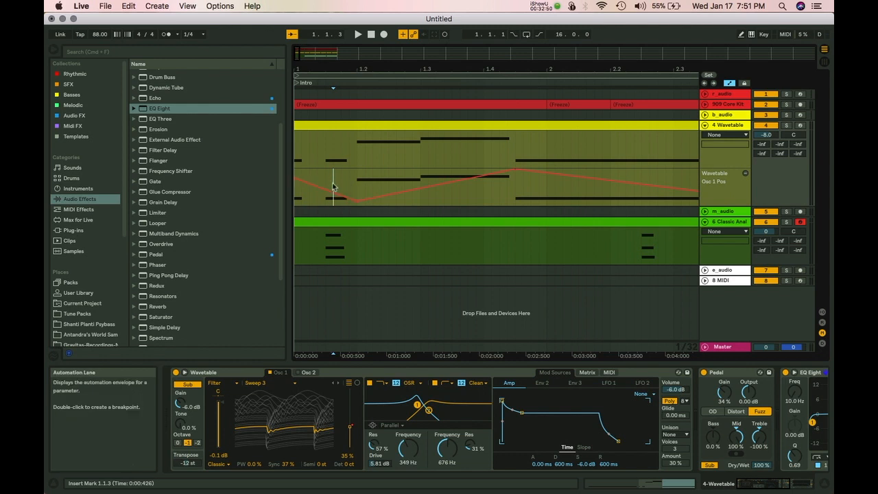
mouse_move(357, 201)
left_mouse_down()
mouse_move(337, 201)
mouse_move(381, 191)
mouse_move(358, 189)
mouse_move(358, 201)
left_mouse_up()
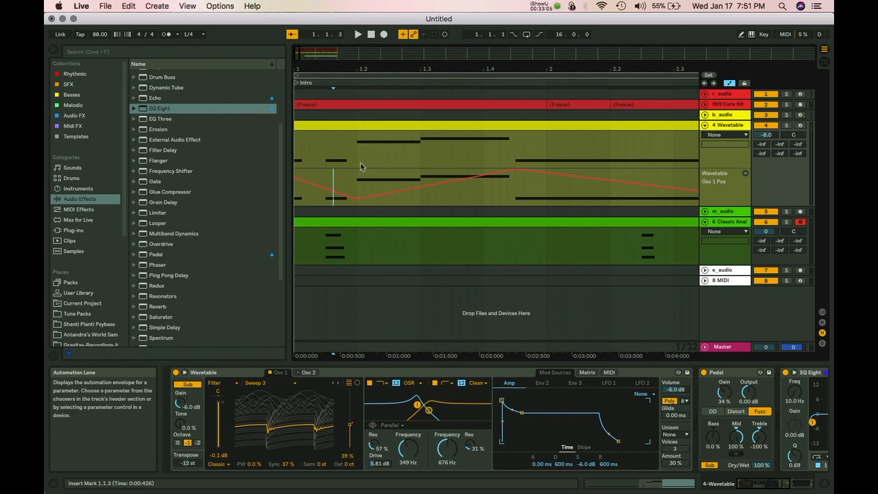
key("a")
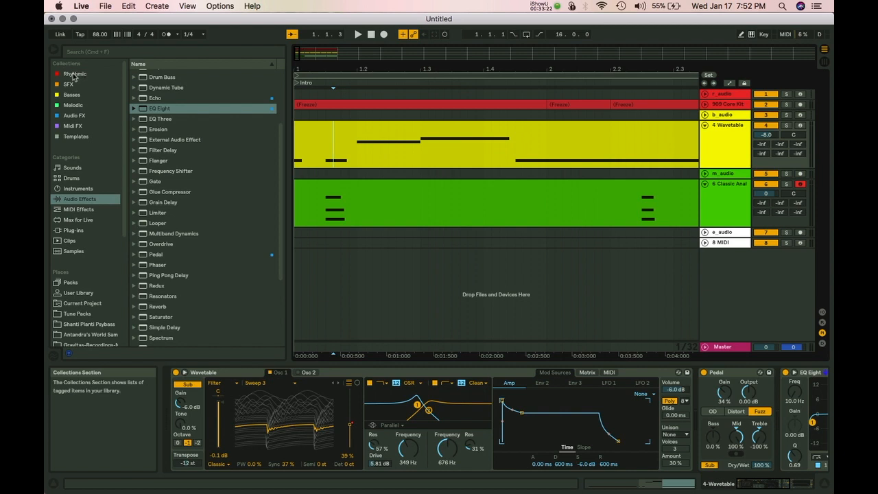
Toggle browser sidebar editing, browse the Rhythmic collection and its BeatZille item, then show SFX.
left_click(111, 64)
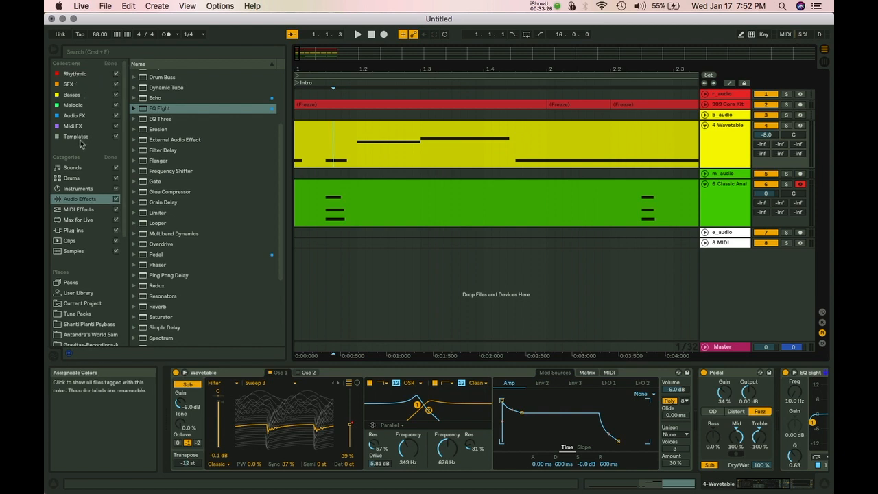
left_click(111, 65)
left_click(75, 75)
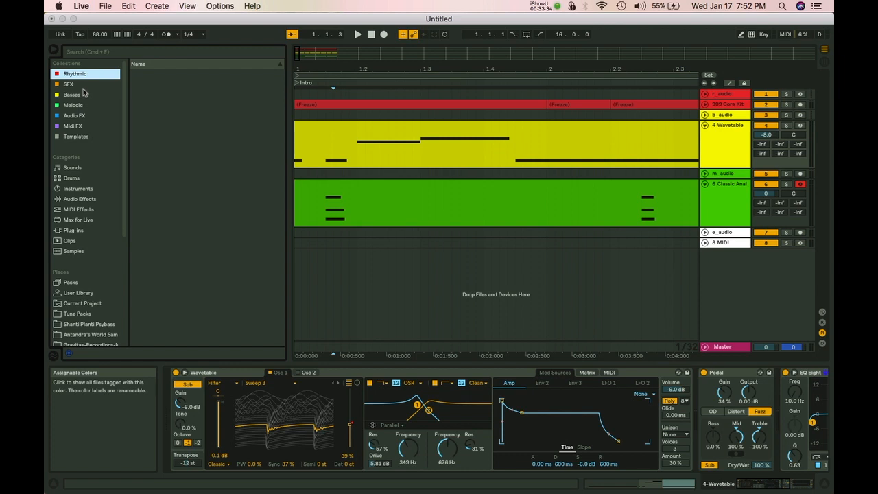
right_click(78, 76)
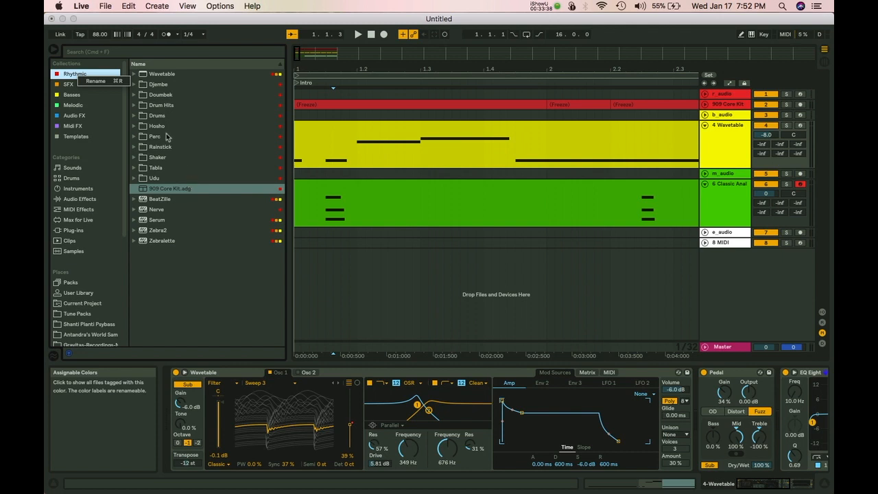
left_click(97, 82)
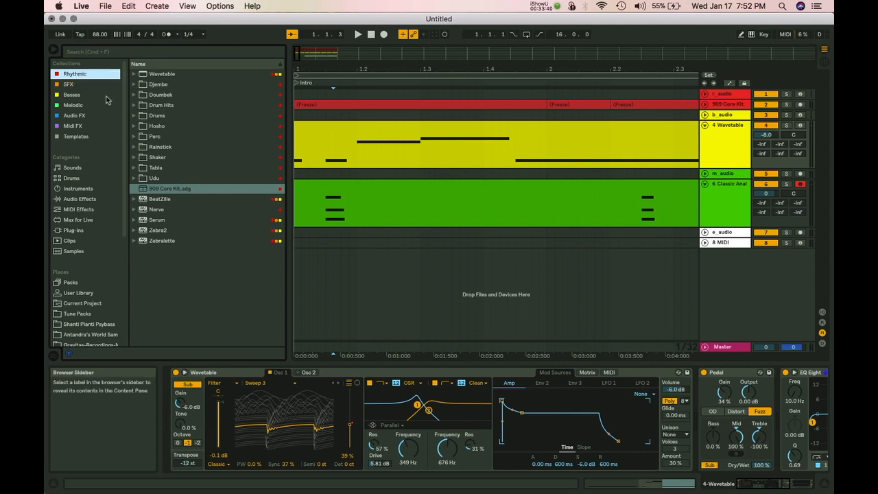
left_click(169, 200)
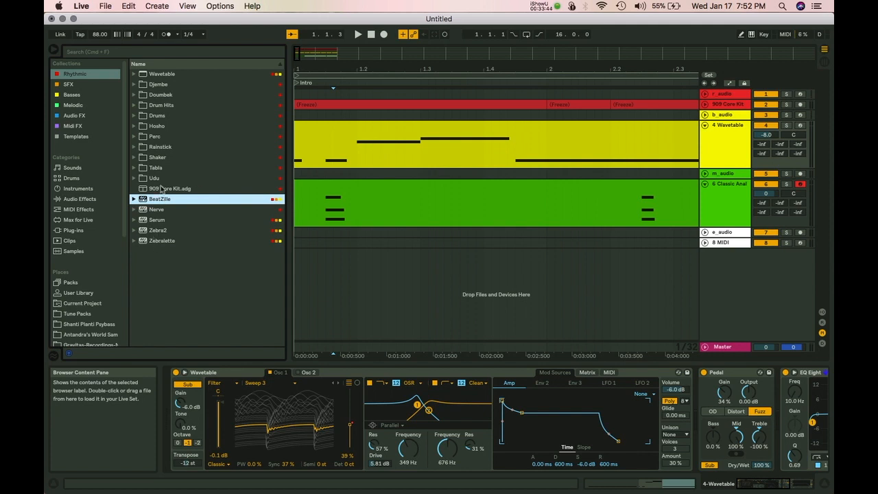
left_click(69, 85)
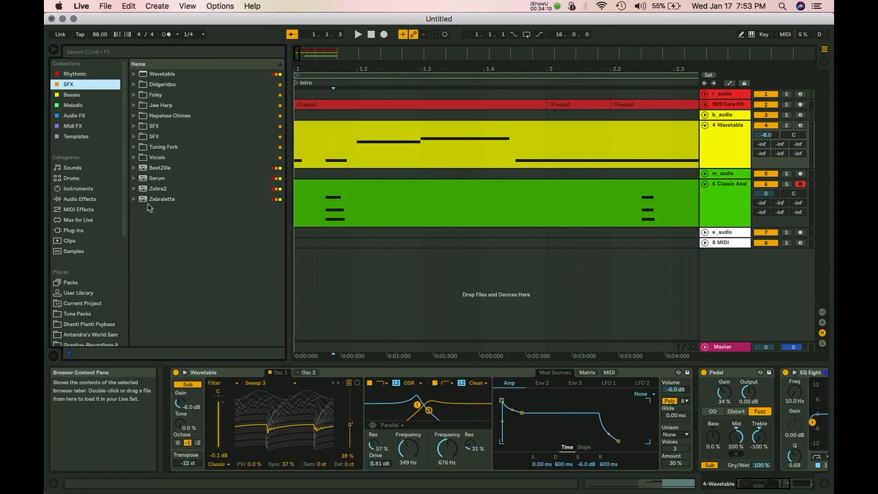
Rename the Antandra Samples place to 'Antandra Samples Renamed' and choose Show in Finder.
scroll(78, 329, "down", 3)
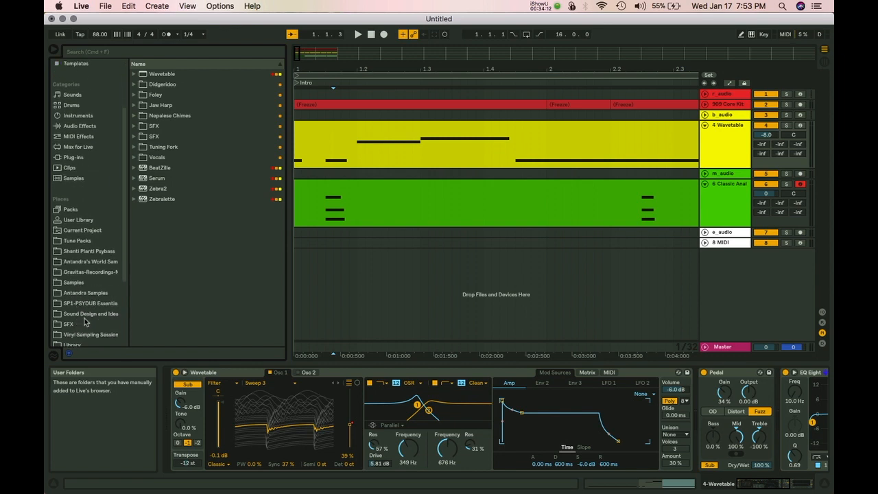
left_click(79, 296)
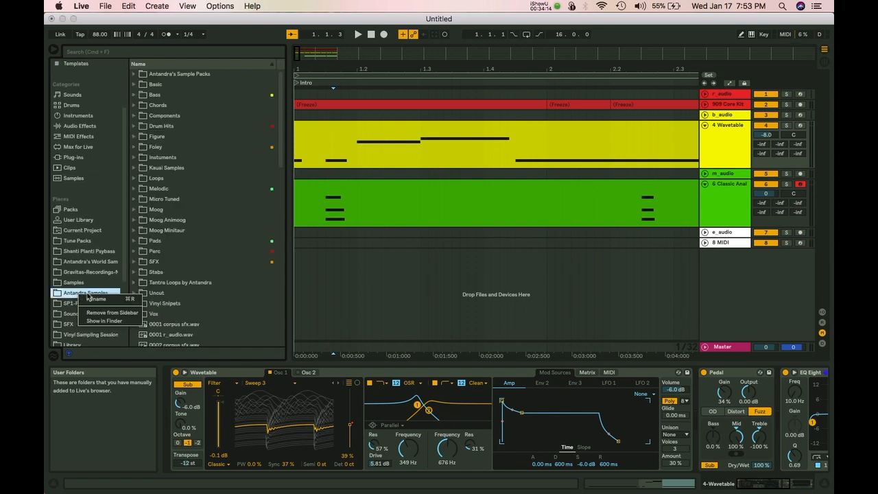
key("Right")
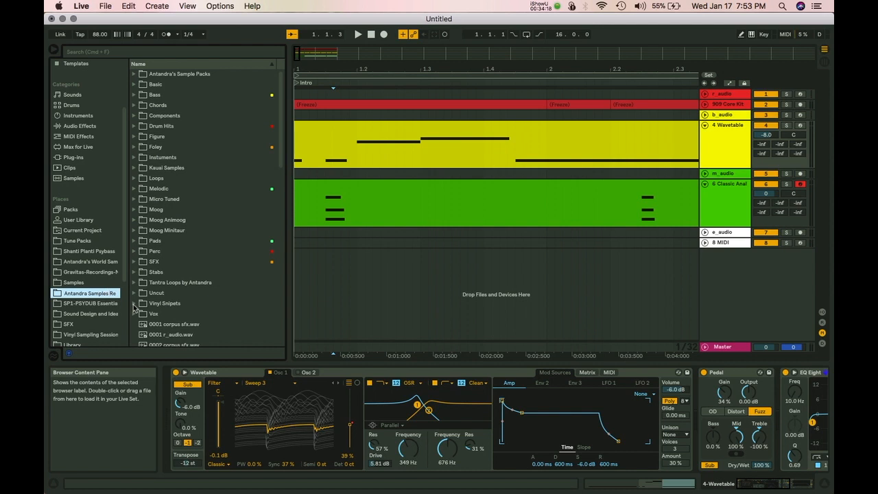
scroll(95, 334, "up", 2)
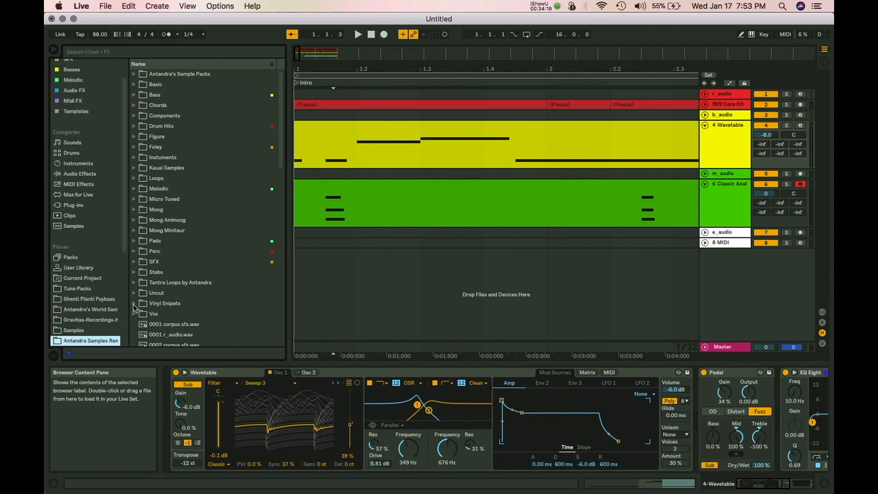
right_click(82, 345)
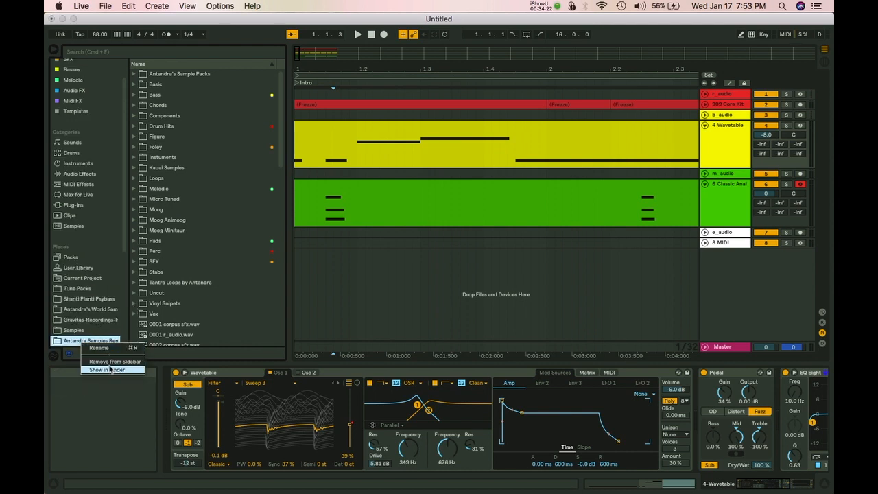
left_click(109, 371)
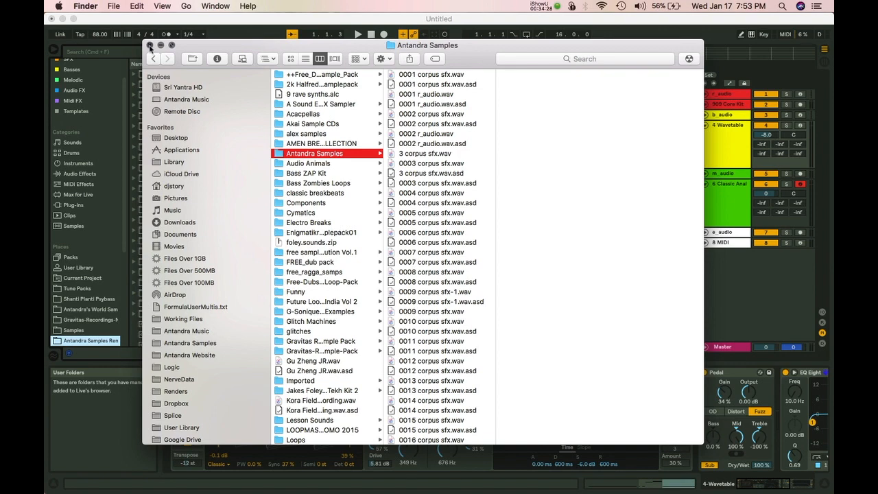
Close the Finder window and rename the place back to 'Antandra Samples' by deleting ' Renamed'.
key("super+w")
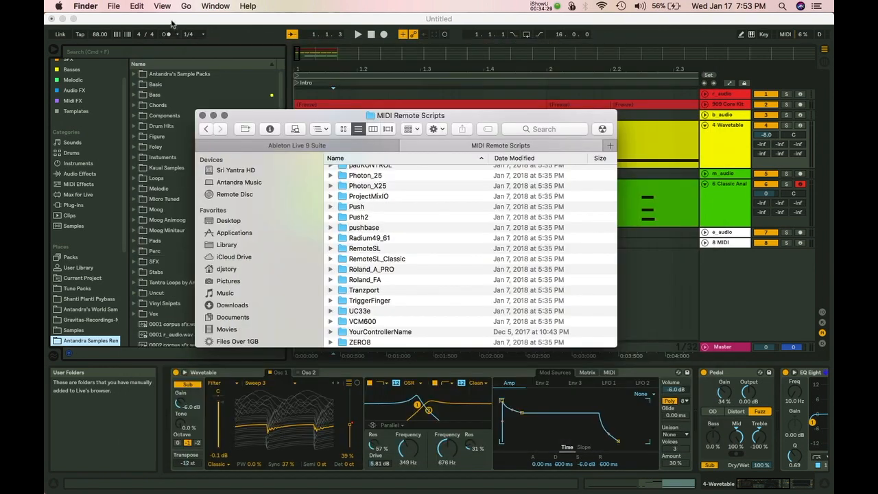
left_click(123, 230)
left_click_drag(124, 233, 122, 272)
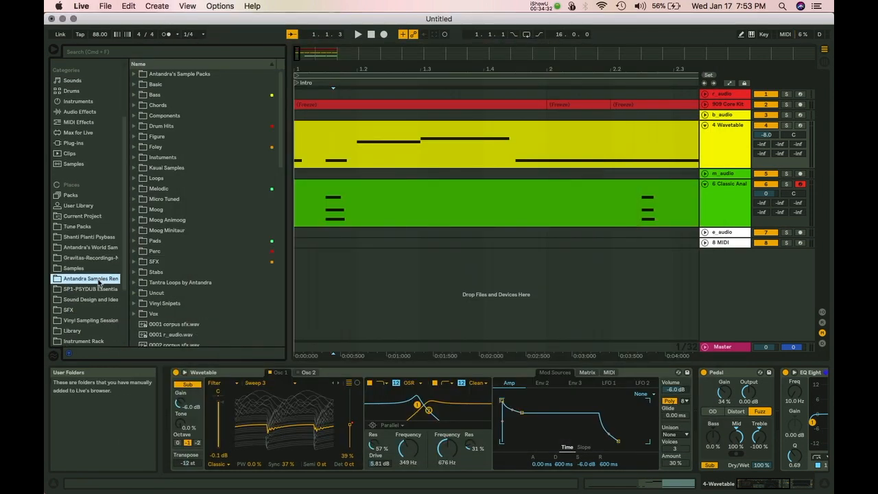
right_click(98, 279)
left_click(123, 291)
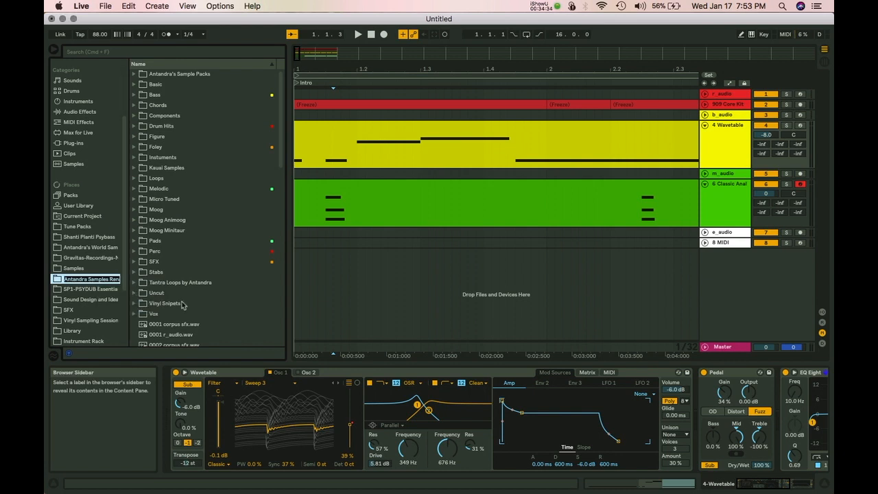
key("BackSpace")
key("BackSpace")
key("BackSpace")
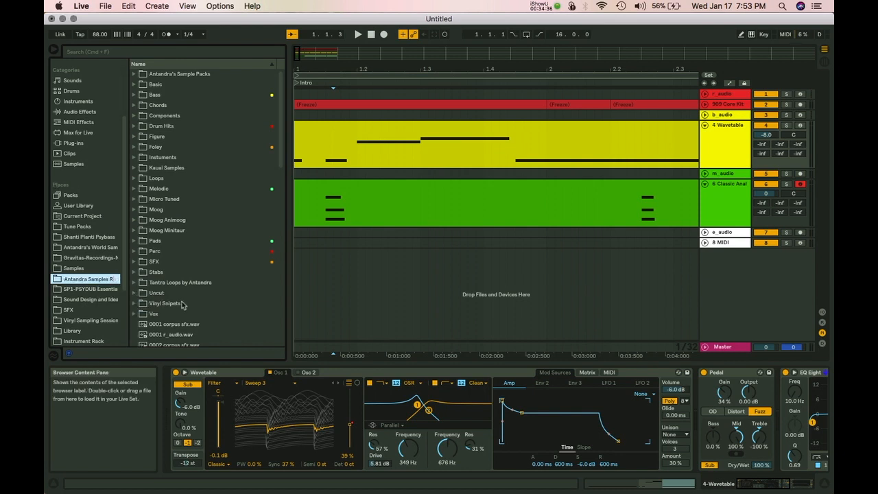
key("Return")
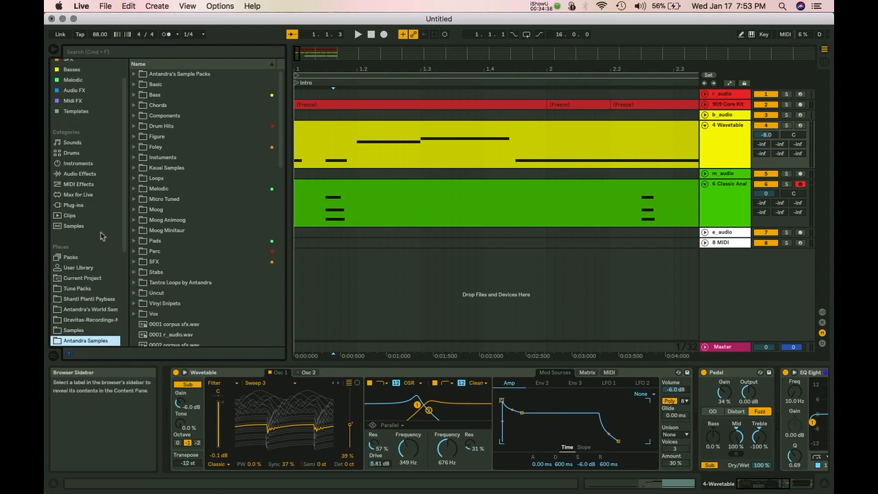
scroll(125, 240, "down", 5)
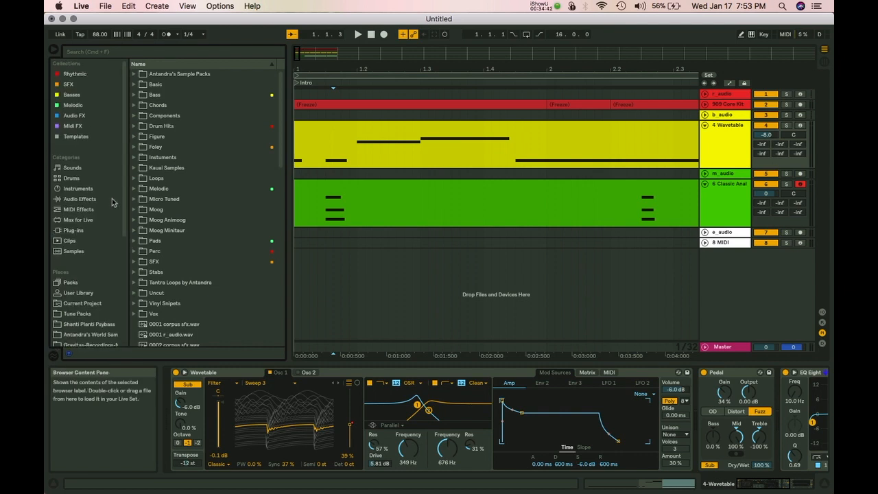
Show Packs, expand Solid Sounds' Clips and Bass Loops folders, scroll the available packs, then collapse them.
left_click(70, 283)
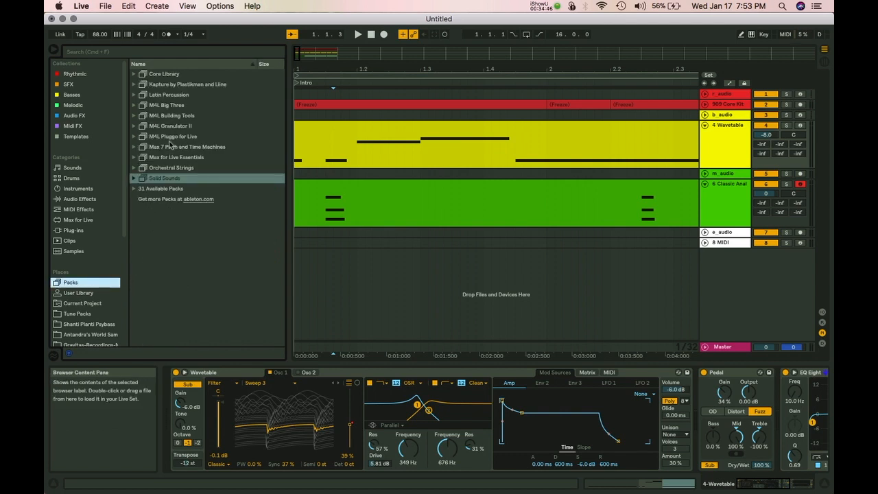
left_click(134, 179)
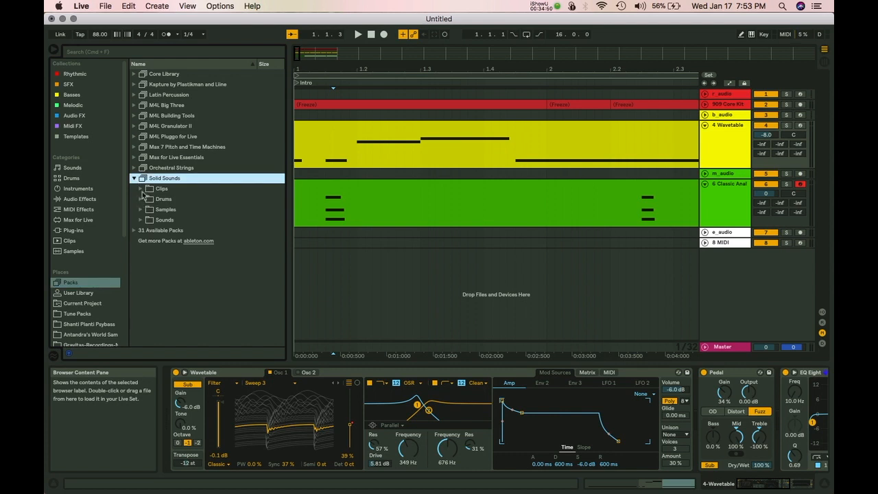
left_click(141, 188)
left_click(147, 199)
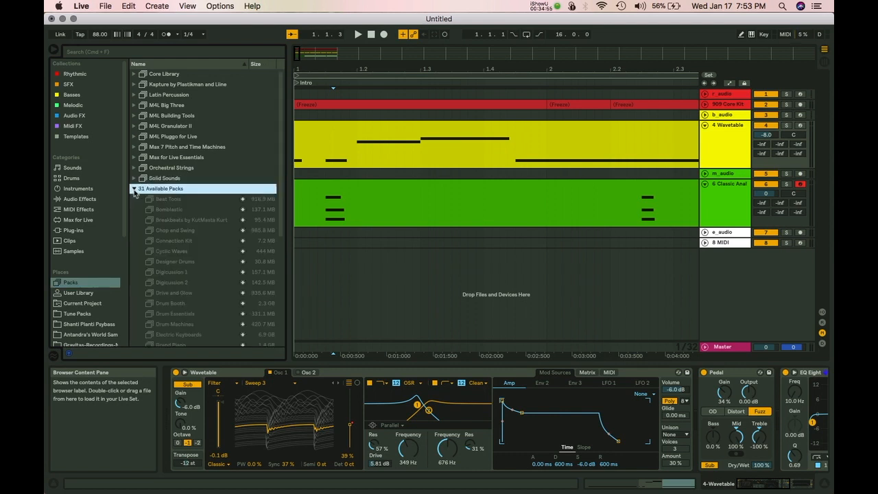
scroll(144, 200, "down", 4)
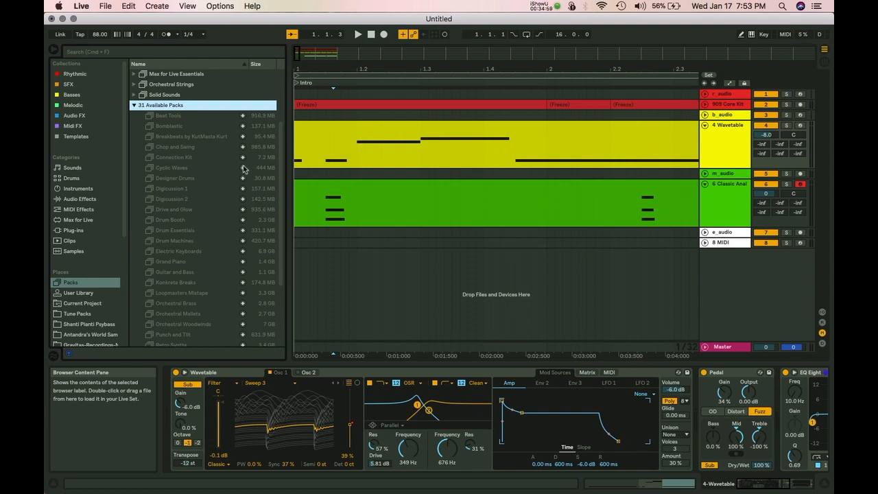
scroll(239, 166, "down", 5)
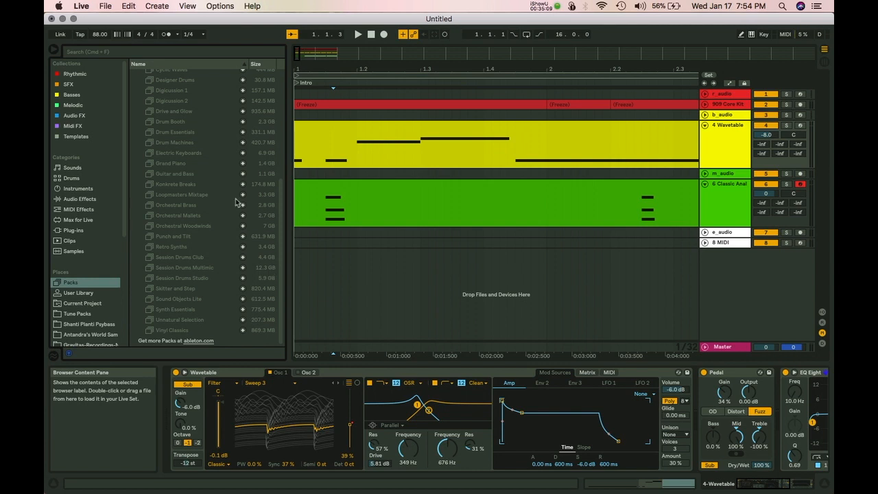
scroll(181, 216, "up", 5)
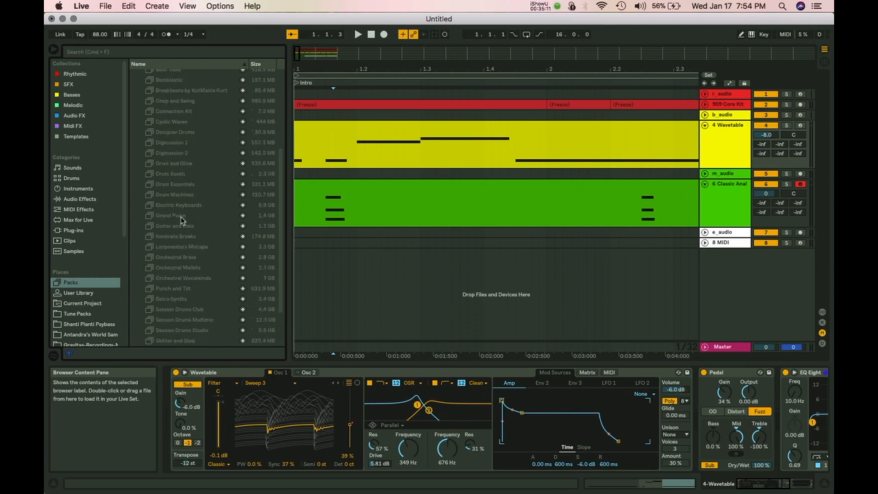
left_click(134, 155)
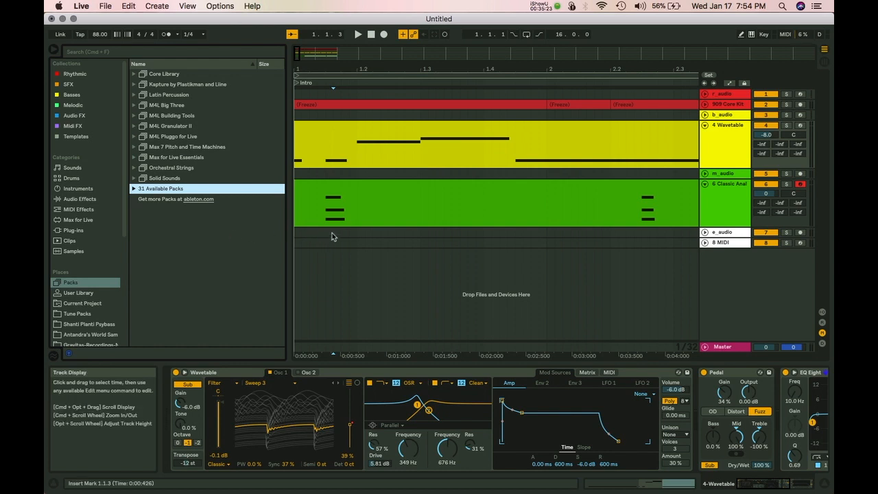
Review the Audio Input Config in Preferences, close them, and show e_audio's input choices in Session view.
key("super+comma")
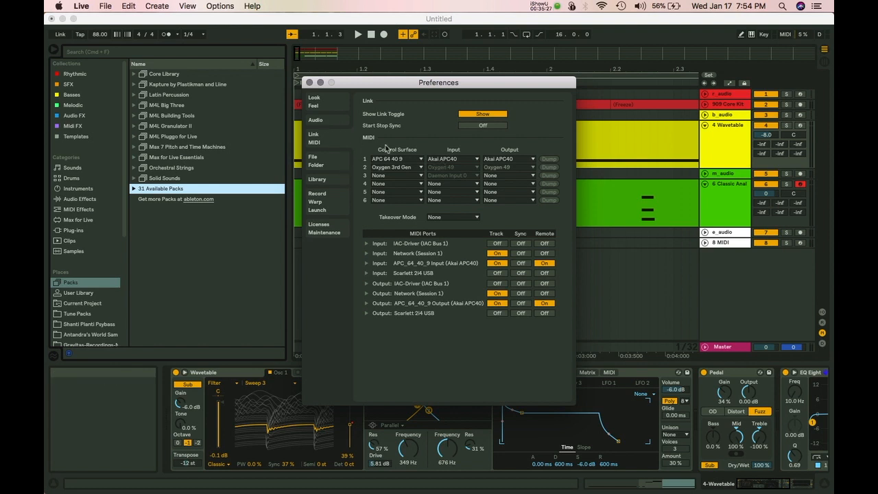
left_click(330, 121)
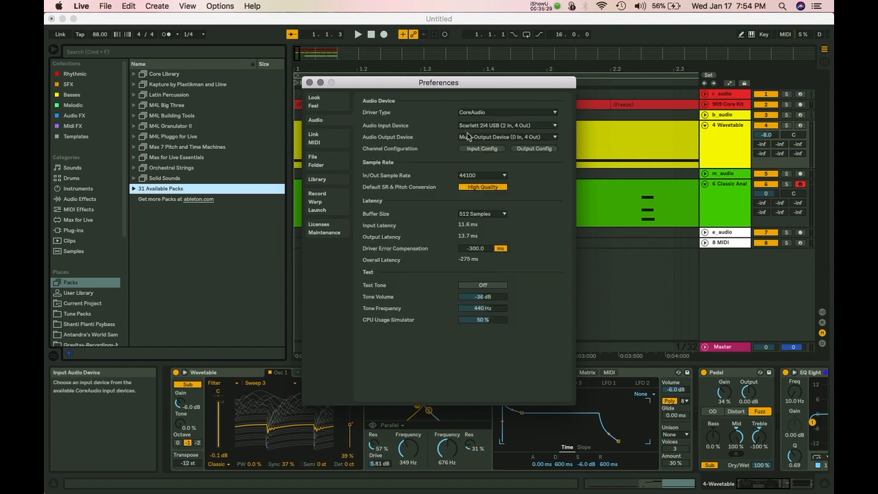
left_click(480, 149)
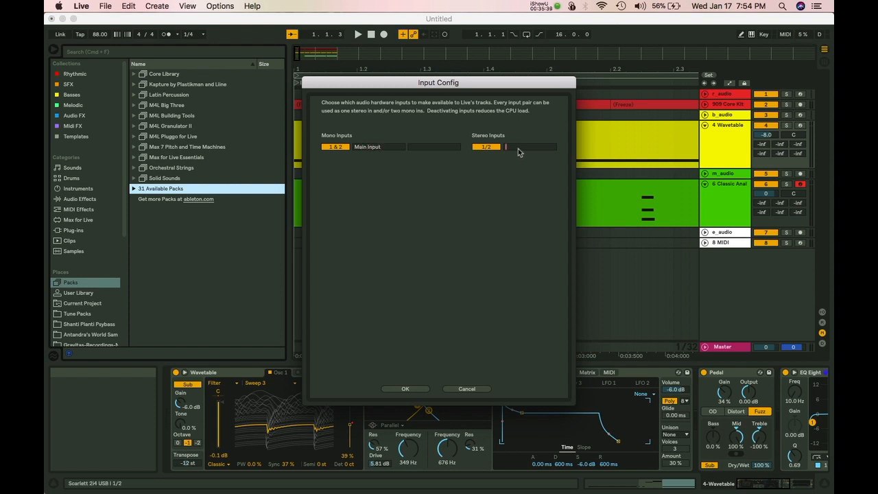
left_click(415, 389)
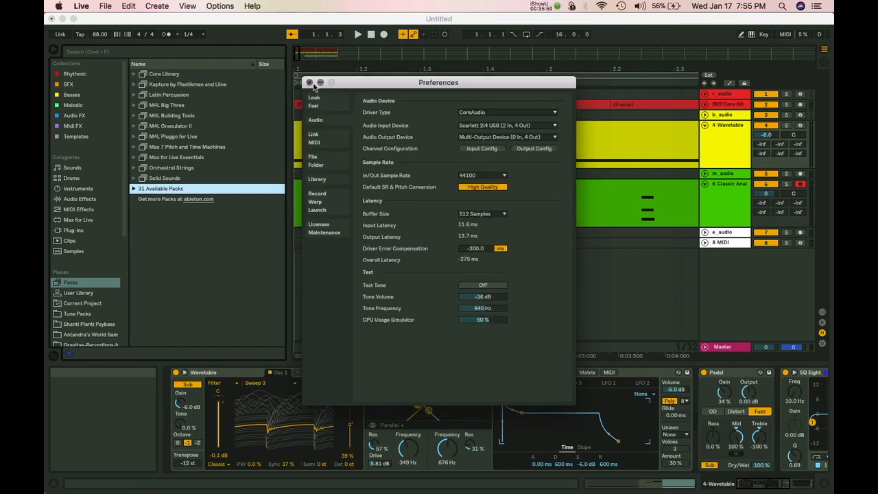
left_click(310, 82)
key("Tab")
left_click(495, 162)
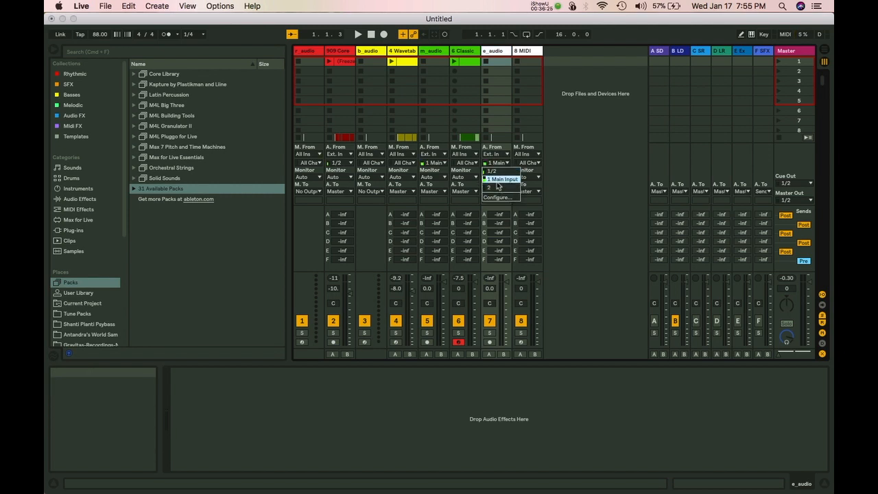
Keep 1 Main as e_audio's input and switch Classic Analog track 6 to split stereo panning.
left_click(499, 182)
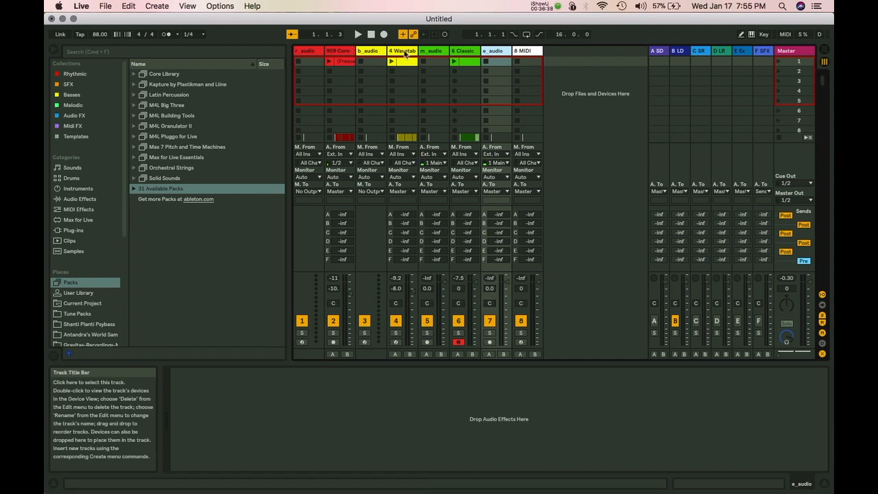
left_click(475, 55)
left_click_drag(500, 52, 486, 55)
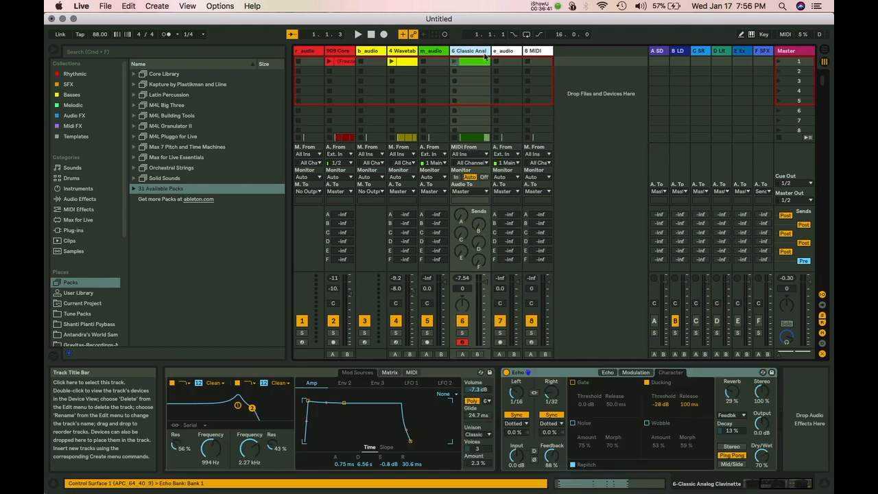
right_click(463, 307)
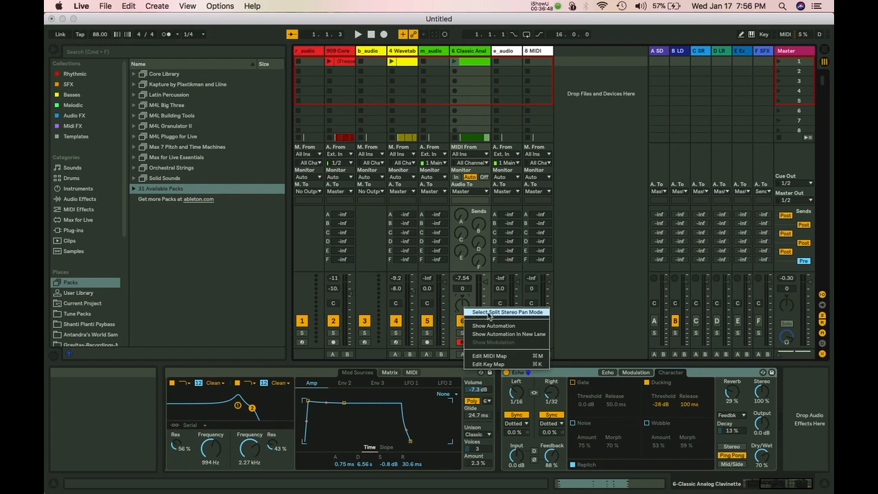
left_click(489, 313)
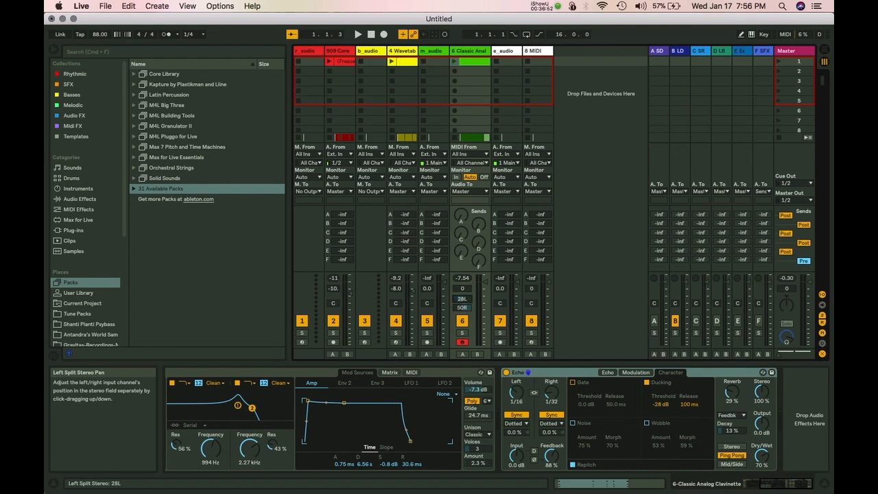
Start playback and drag track 6's split pan fields until they read 35L and 35R.
left_click_drag(462, 299, 462, 256)
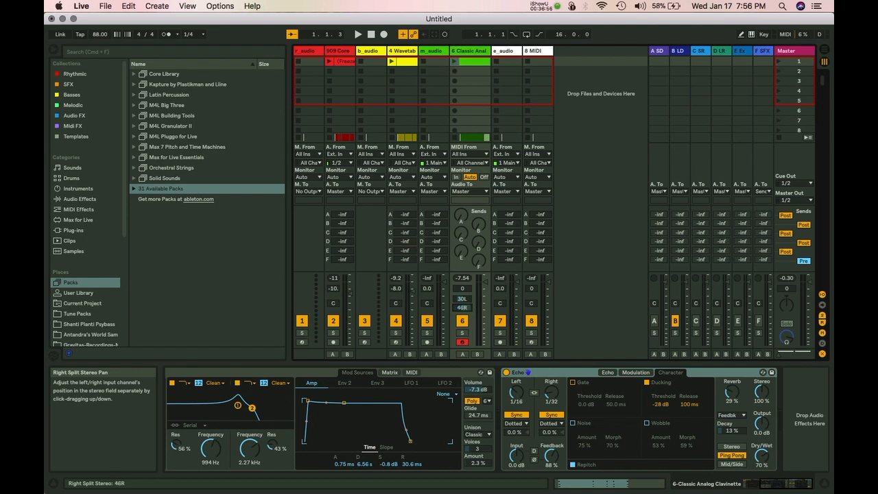
key("space")
left_click_drag(461, 300, 461, 364)
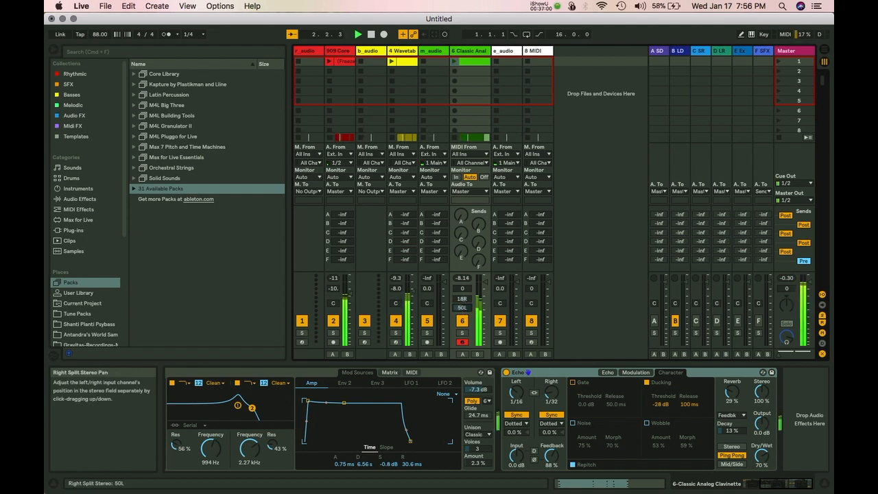
left_click_drag(461, 300, 462, 271)
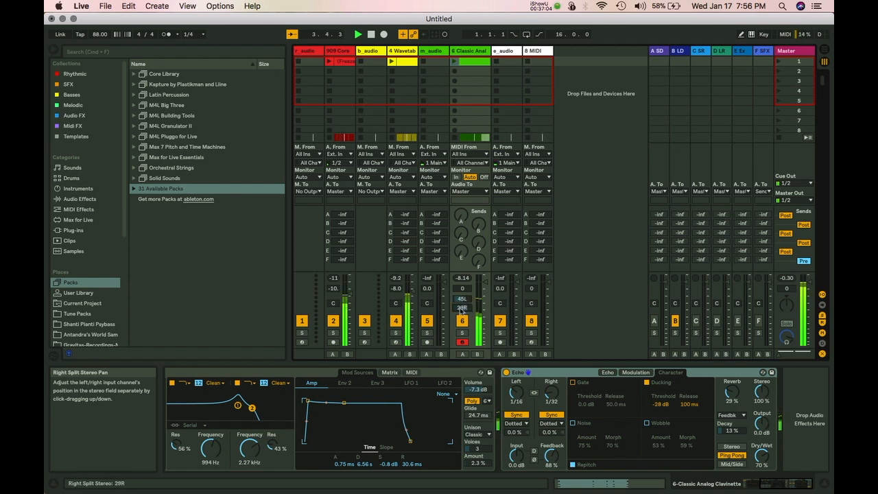
left_click_drag(462, 300, 460, 301)
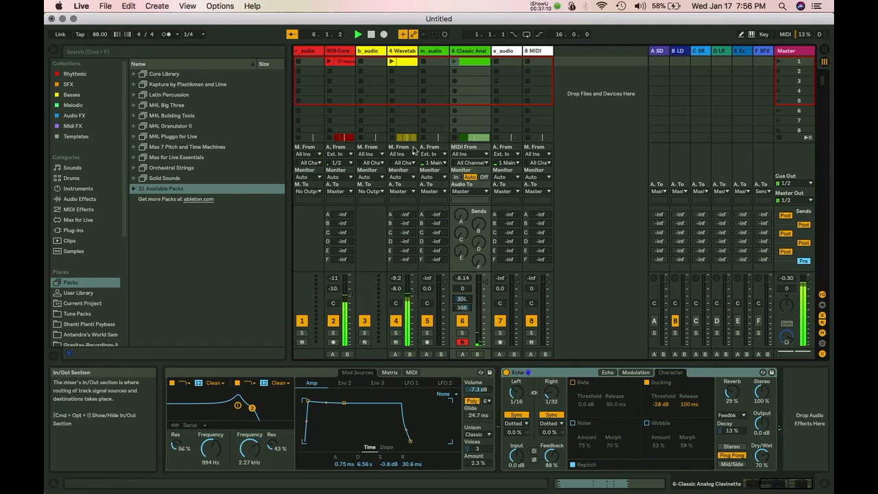
Flip to Arrangement and back to Session view, then open Preferences at the Audio settings.
key("Tab")
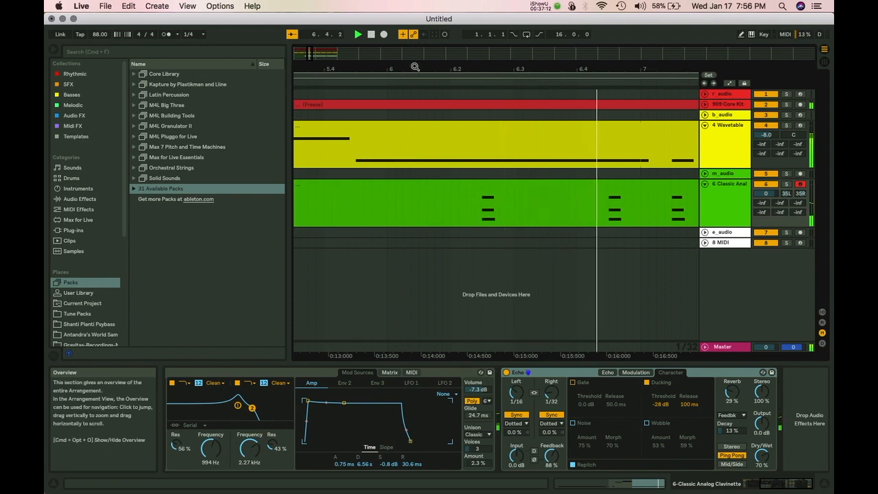
key("Tab")
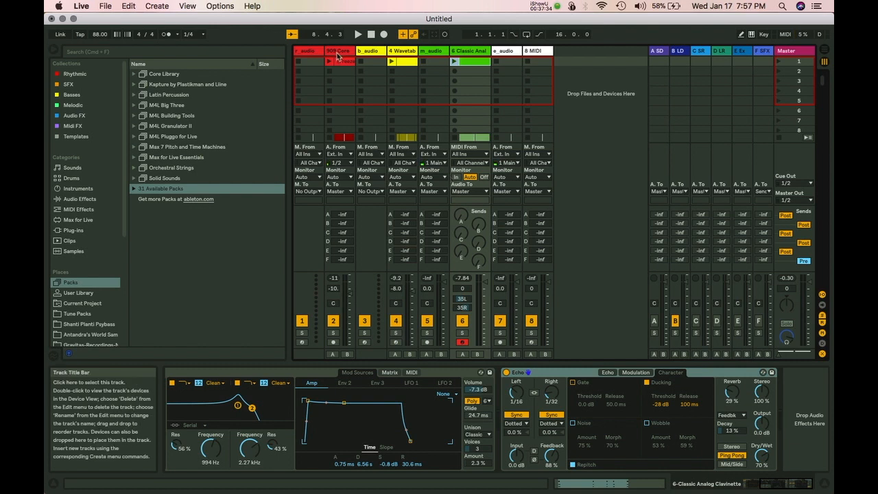
key("super+comma")
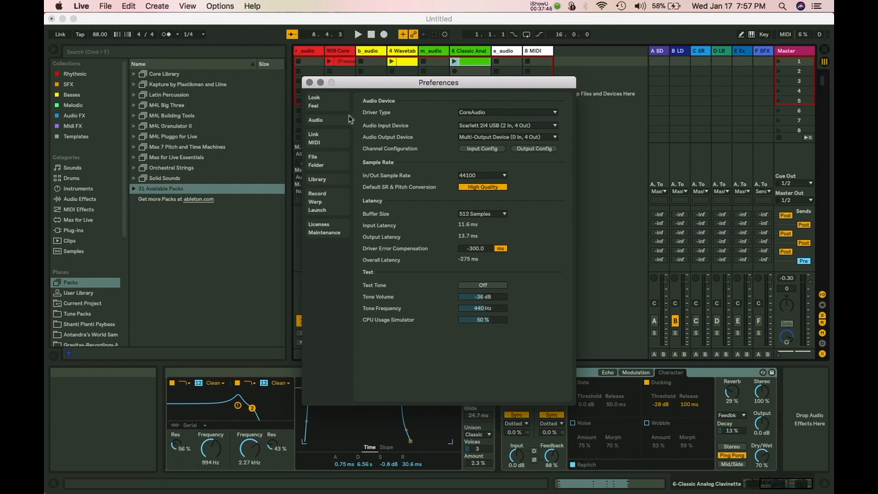
Preview the Light, Mid Light, Mid Dark and Dark interface themes on the Look/Feel tab.
left_click(327, 104)
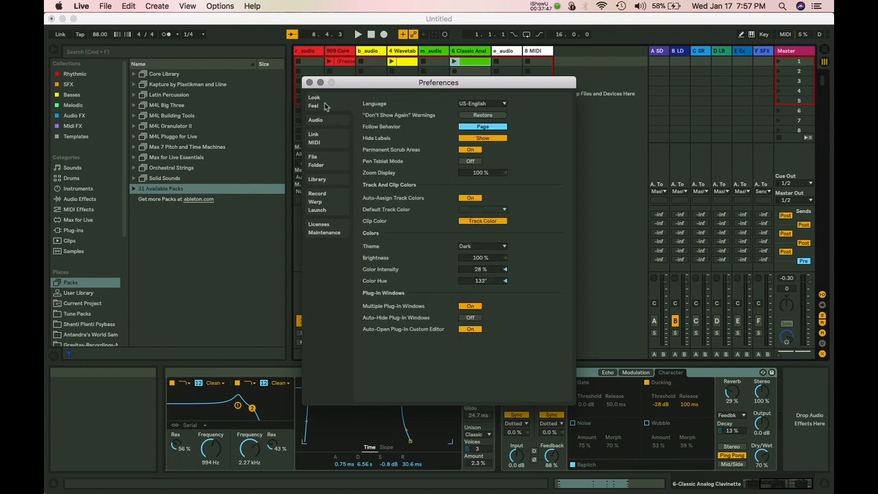
left_click(468, 247)
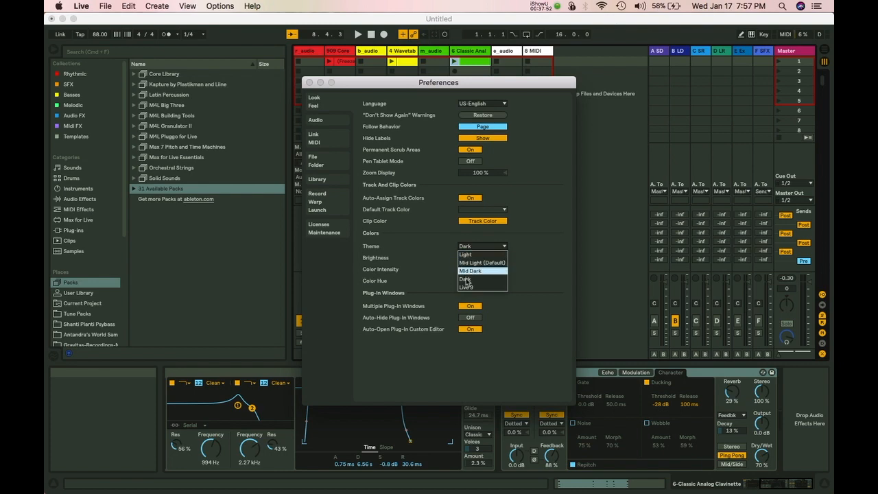
left_click(475, 254)
left_click(481, 247)
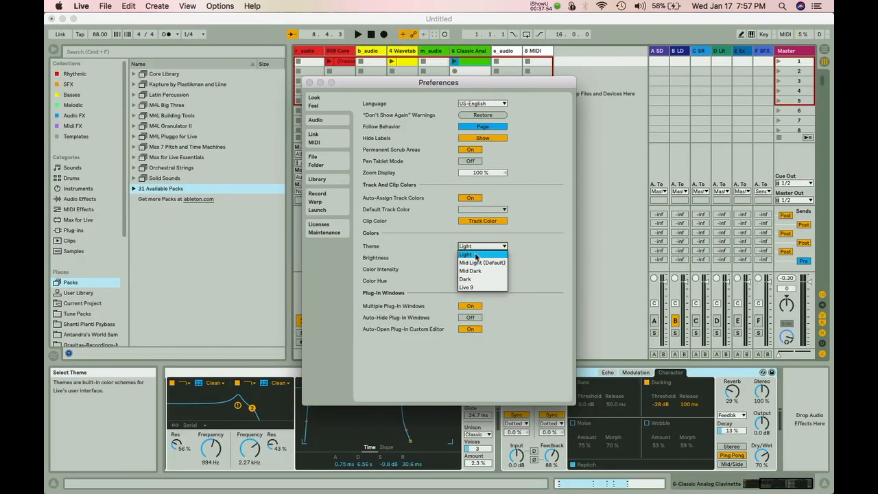
left_click(473, 262)
left_click(476, 247)
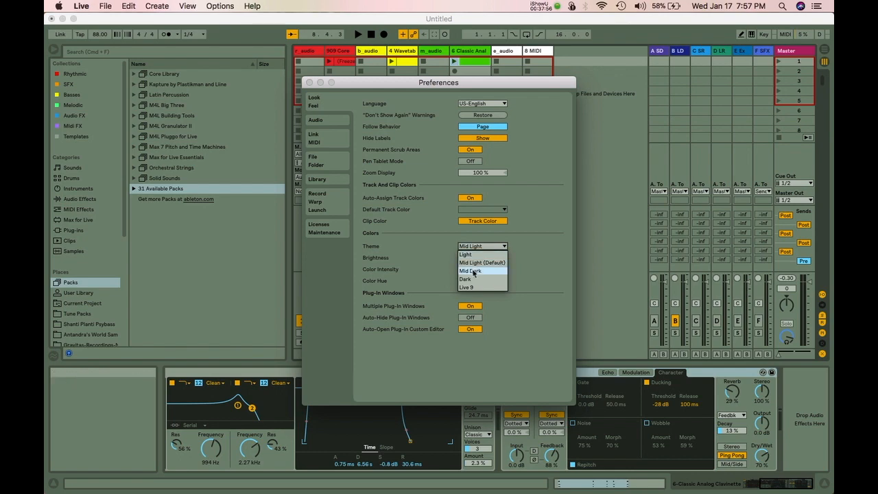
left_click(473, 271)
left_click(480, 245)
left_click(469, 281)
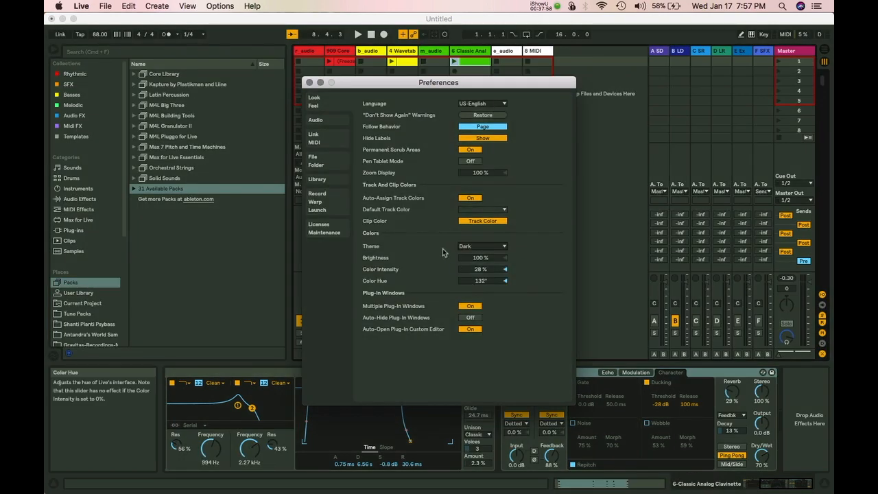
Try the Live 9 and Light themes, return to Dark, and close Preferences.
left_click(476, 247)
left_click(474, 288)
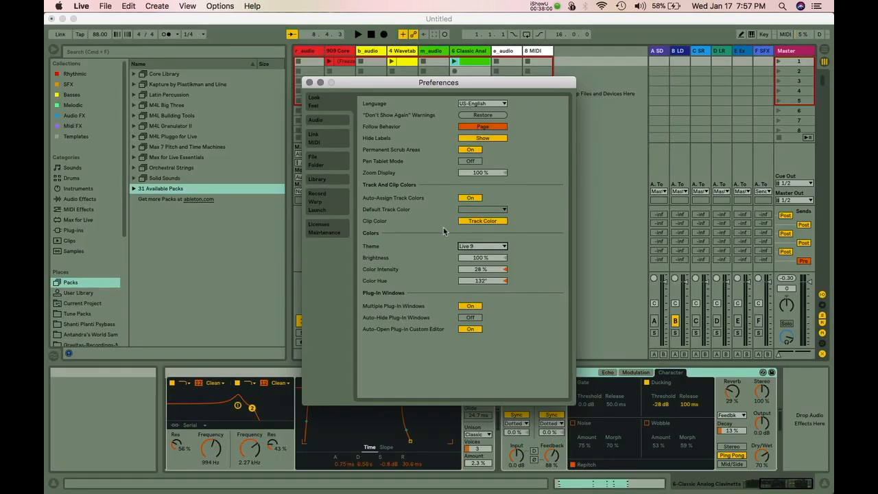
left_click(477, 247)
left_click(470, 255)
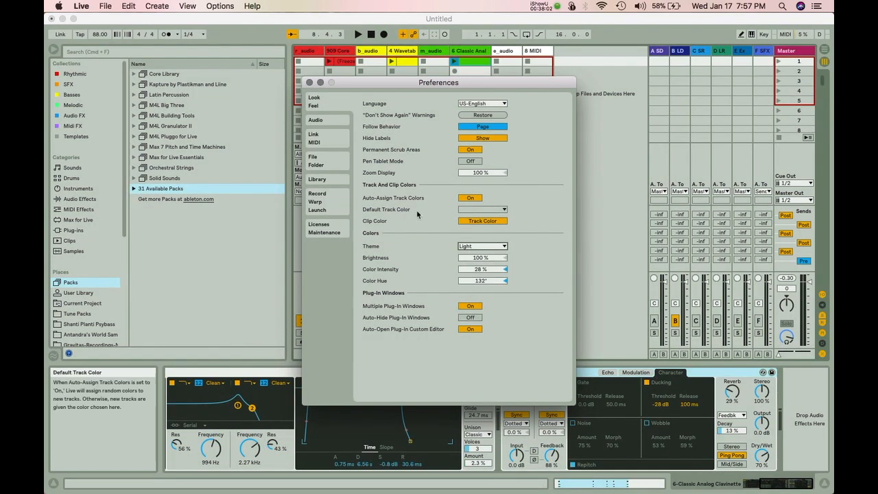
left_click(477, 246)
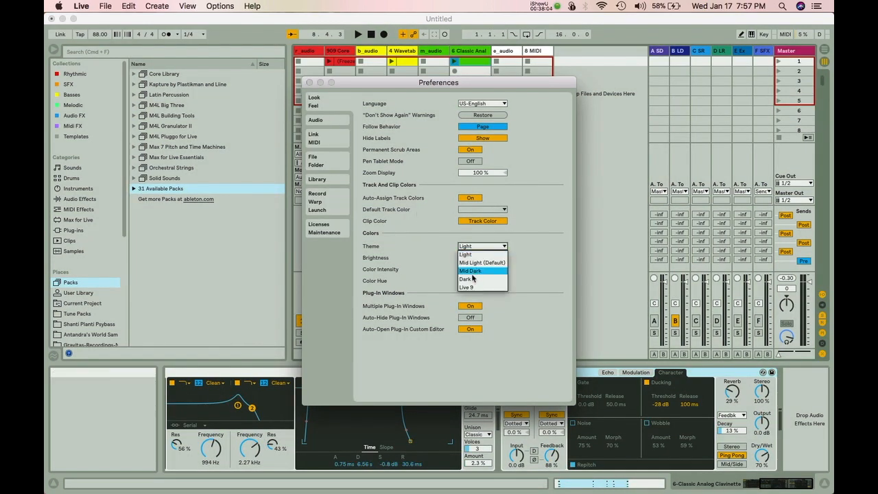
left_click(471, 280)
left_click(308, 83)
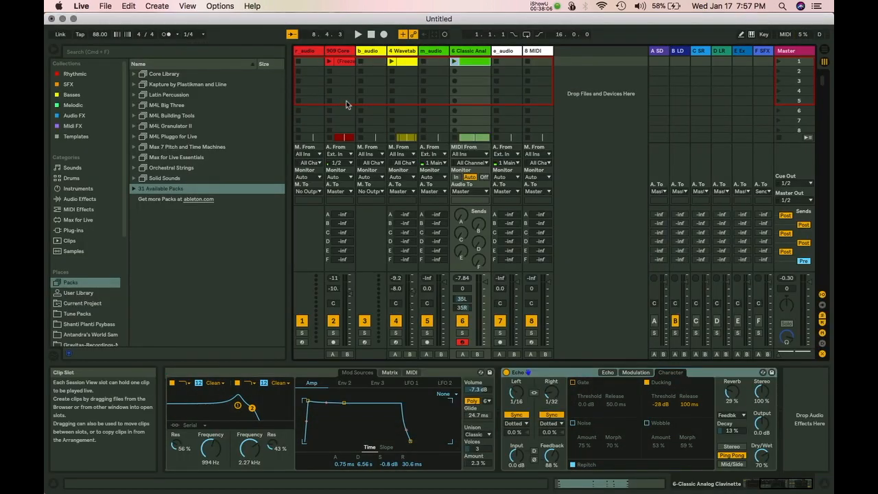
Open the frozen 909 Core clip in Clip View, browse the Clip Color palette, then show the File menu.
left_click(341, 64)
double_click(341, 64)
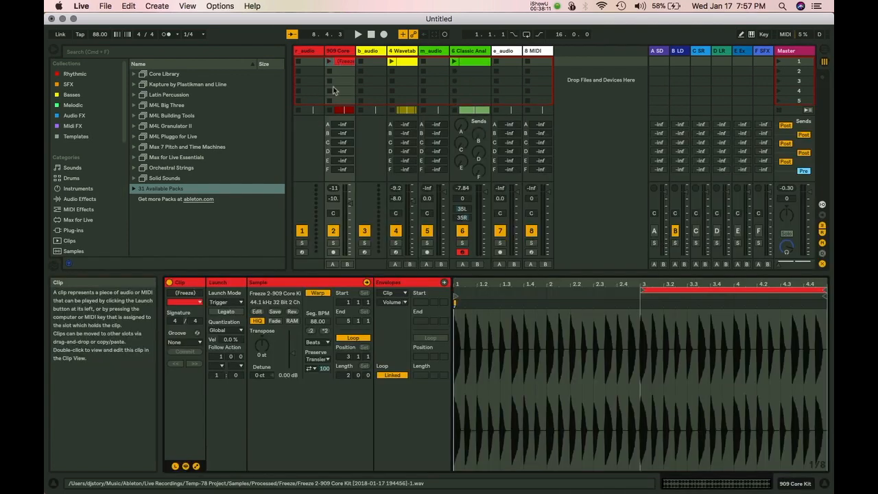
left_click(184, 302)
scroll(188, 165, "down", 3)
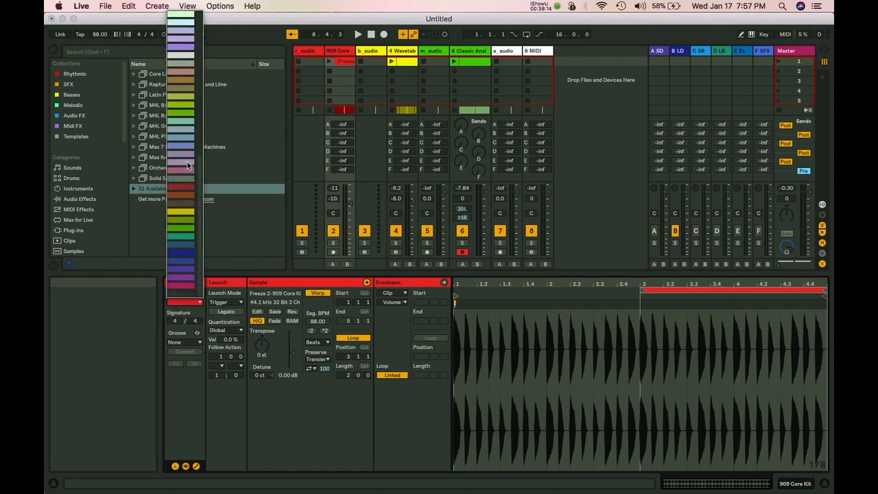
scroll(188, 165, "down", 5)
scroll(188, 166, "up", 8)
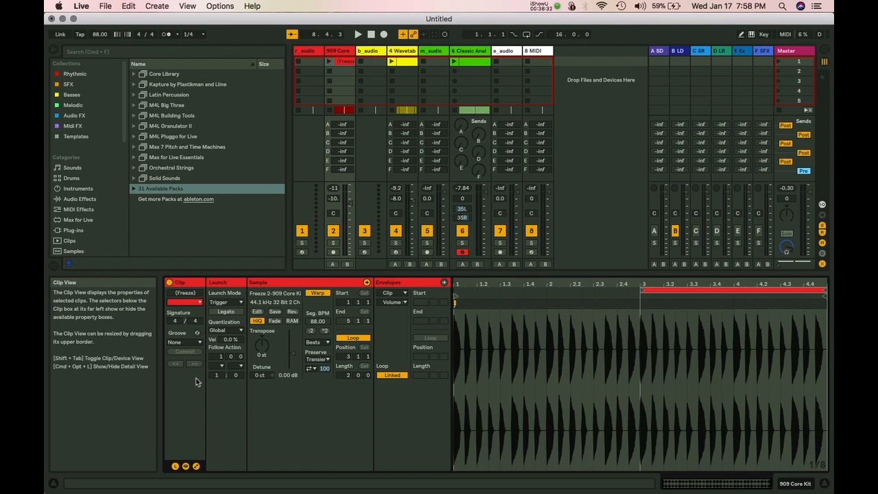
left_click(103, 6)
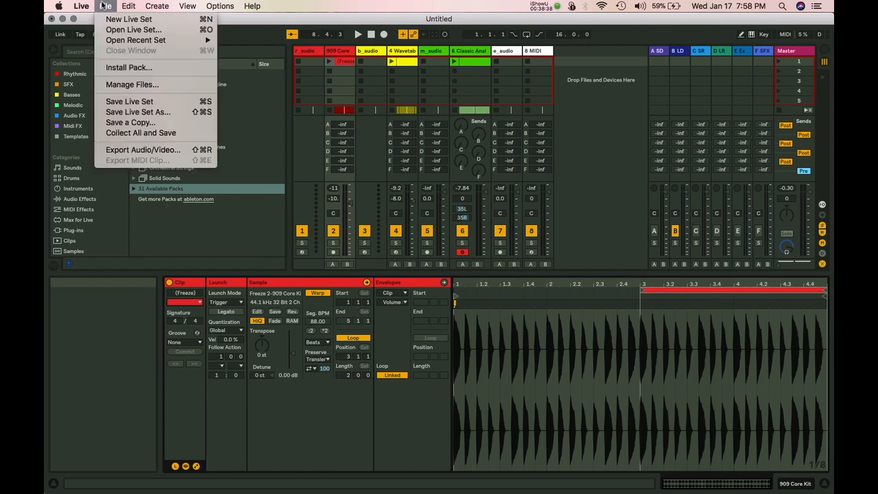
left_click(131, 152)
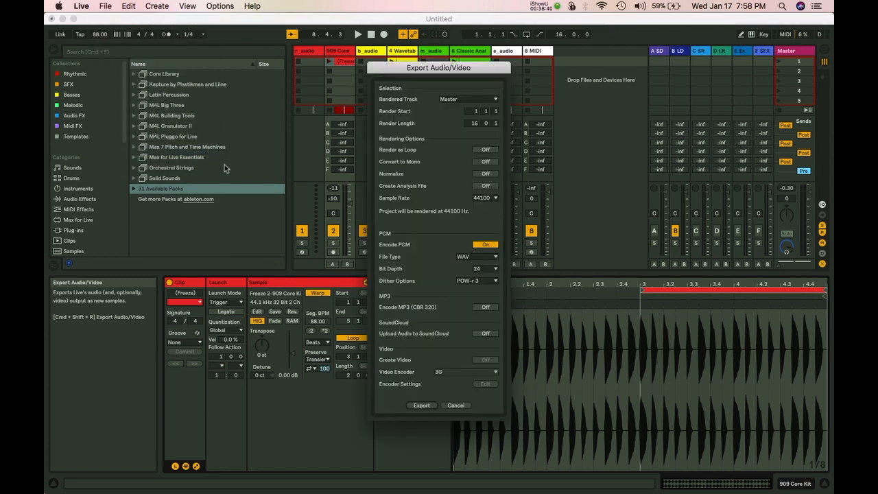
left_click(474, 257)
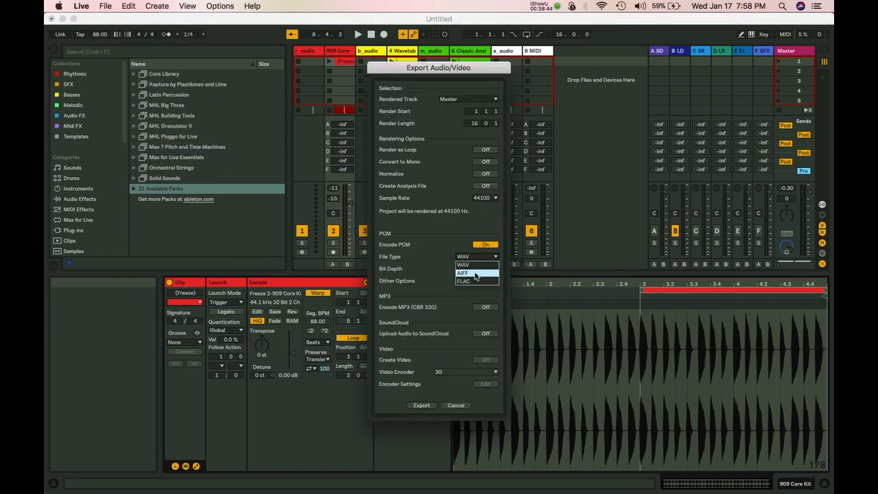
left_click(431, 267)
left_click(480, 268)
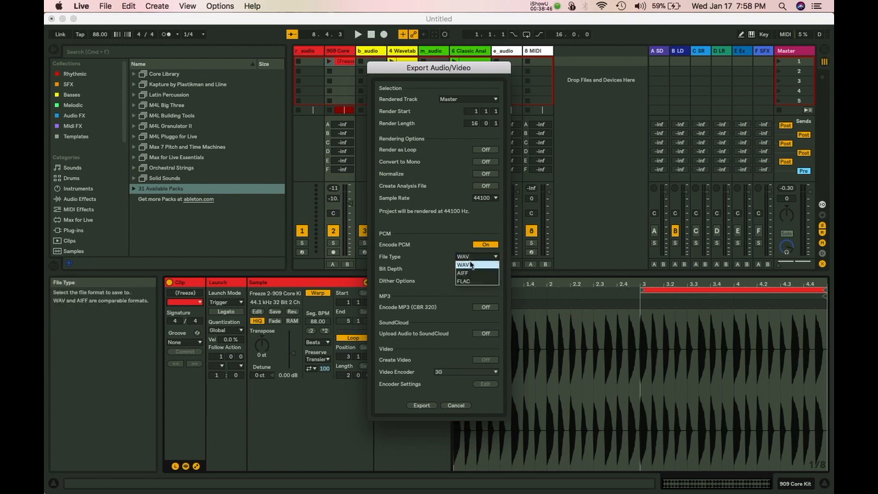
left_click(428, 255)
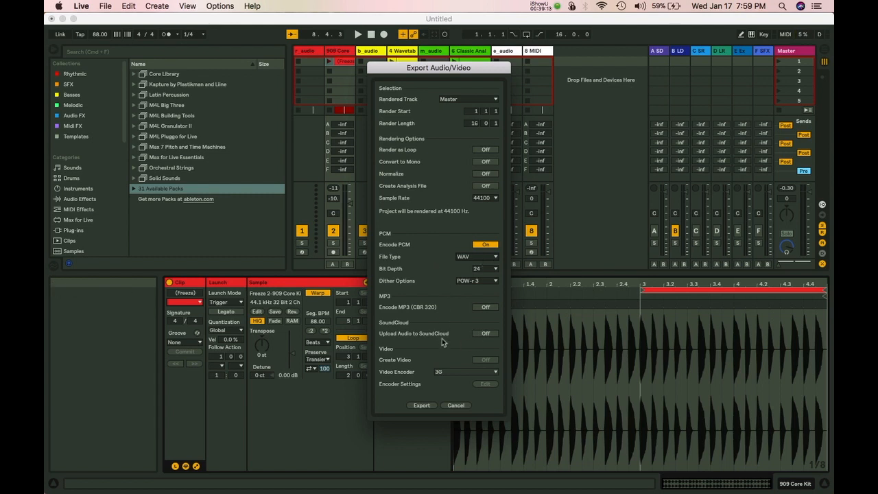
left_click(451, 407)
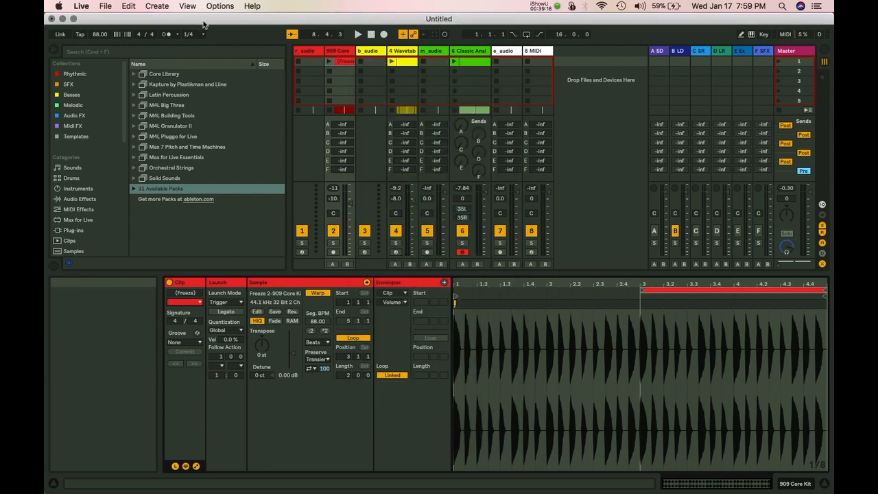
Save the set as 'Ableton 10 Test' in Sketches, then copy the frozen clip into slot 2.
key("super+s")
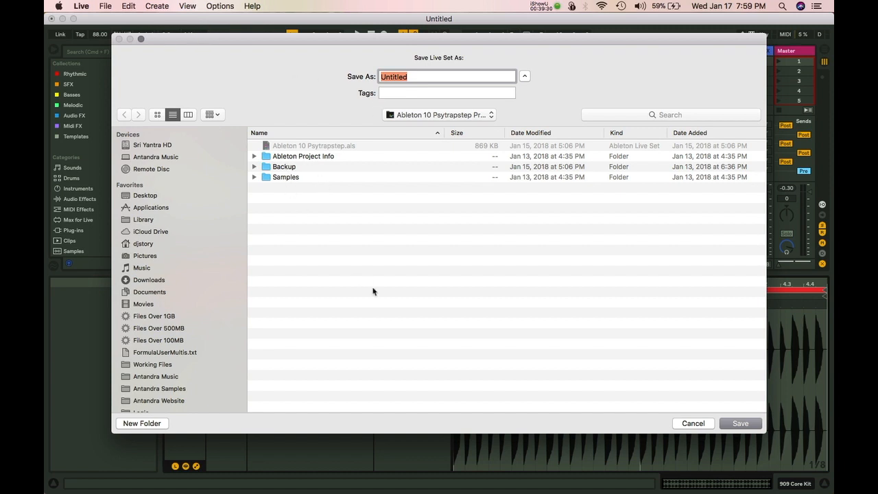
left_click(421, 116)
left_click(419, 128)
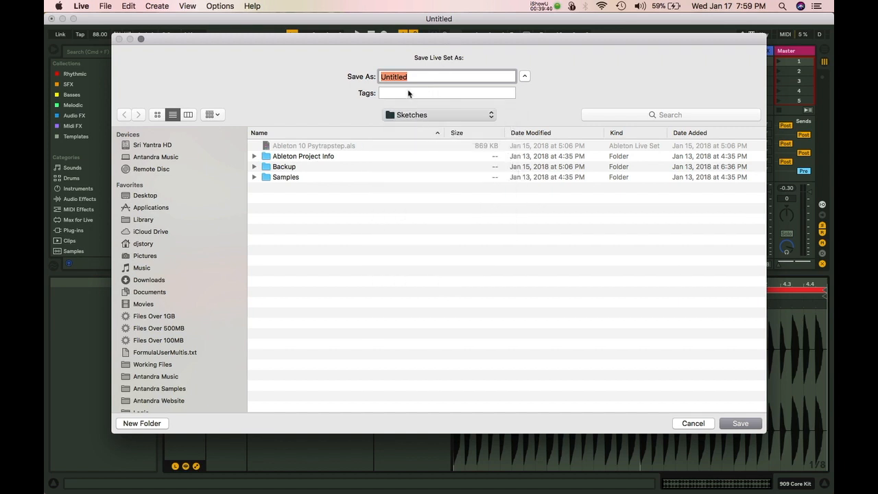
type("Ab")
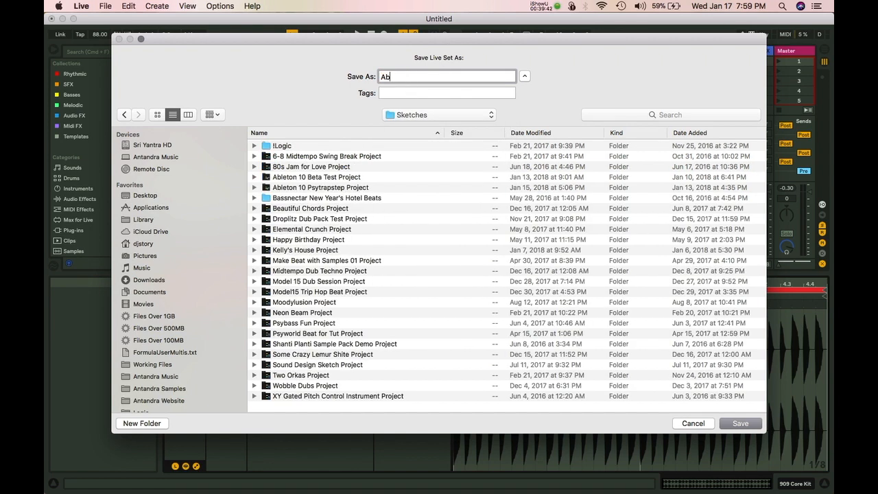
type("leton 10 Test")
key("Return")
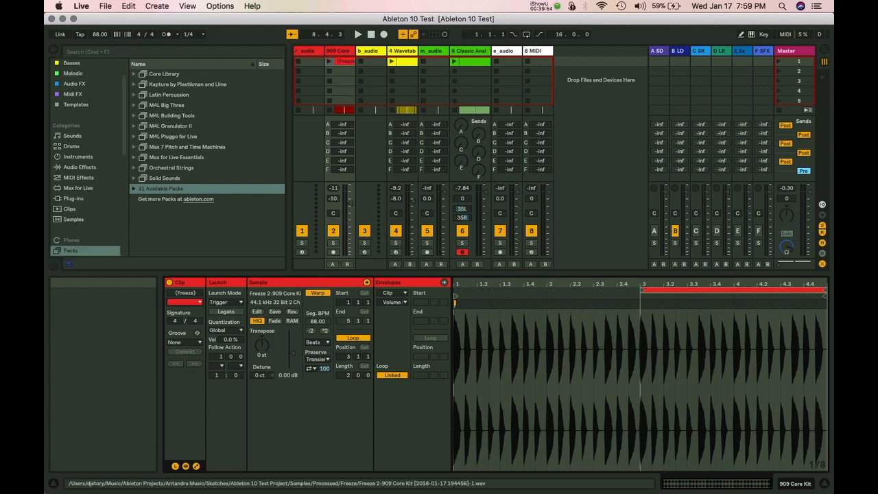
left_click_drag(345, 62, 345, 71)
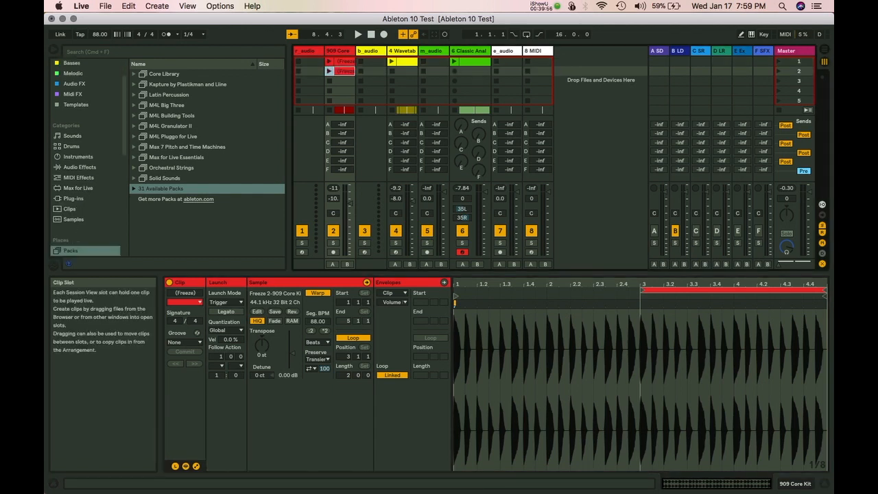
In Finder, navigate to Antandra Music > Works in Progress > Sketches > Ableton 10 Test Project > Backup.
key("super+Tab")
scroll(233, 312, "down", 3)
scroll(235, 312, "down", 5)
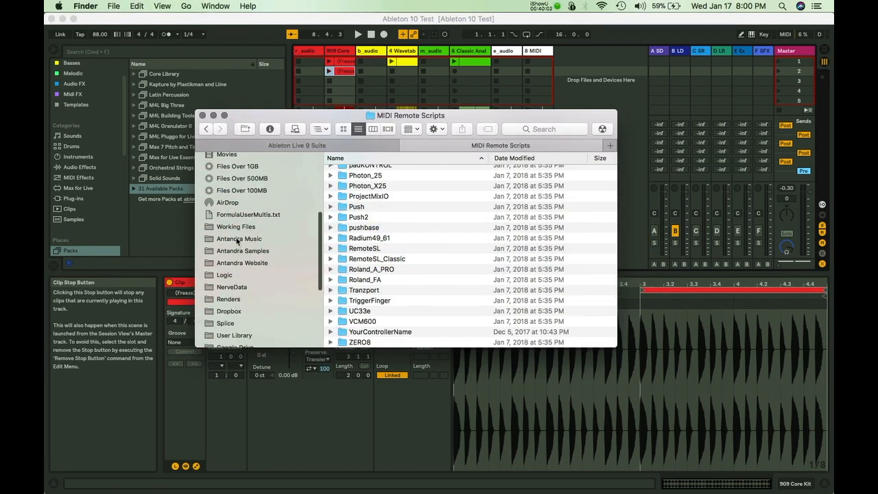
left_click(238, 238)
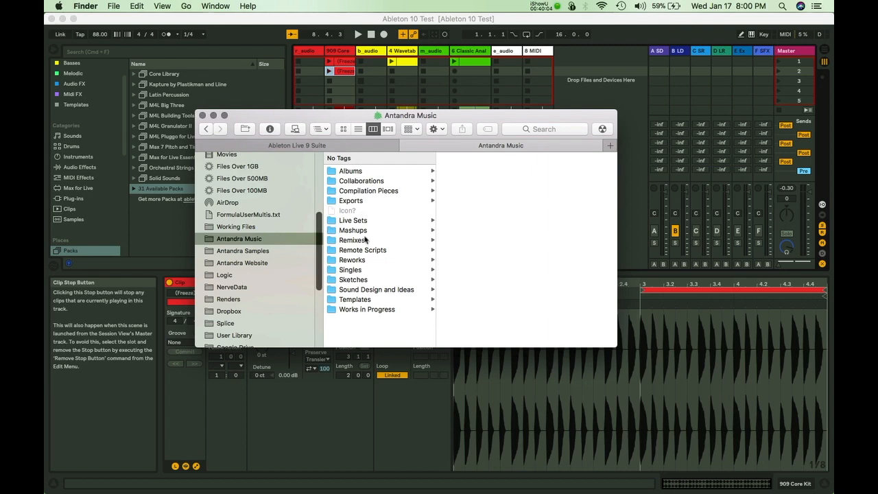
left_click(354, 310)
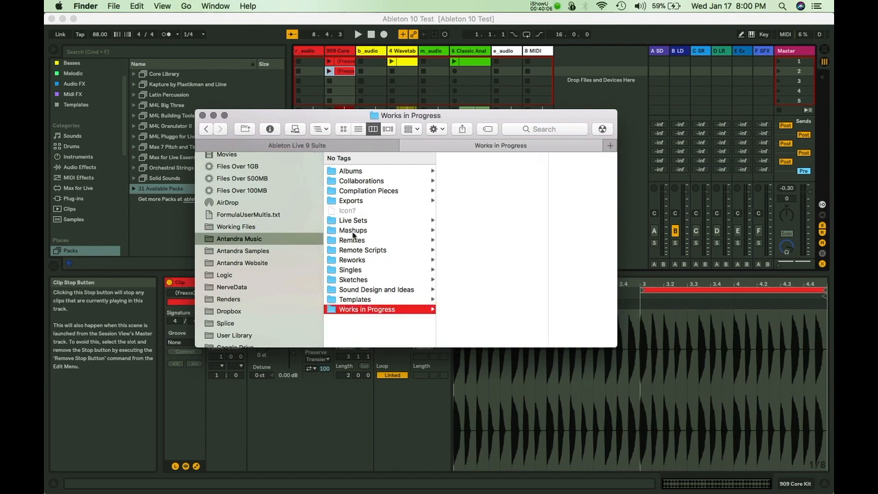
left_click(385, 280)
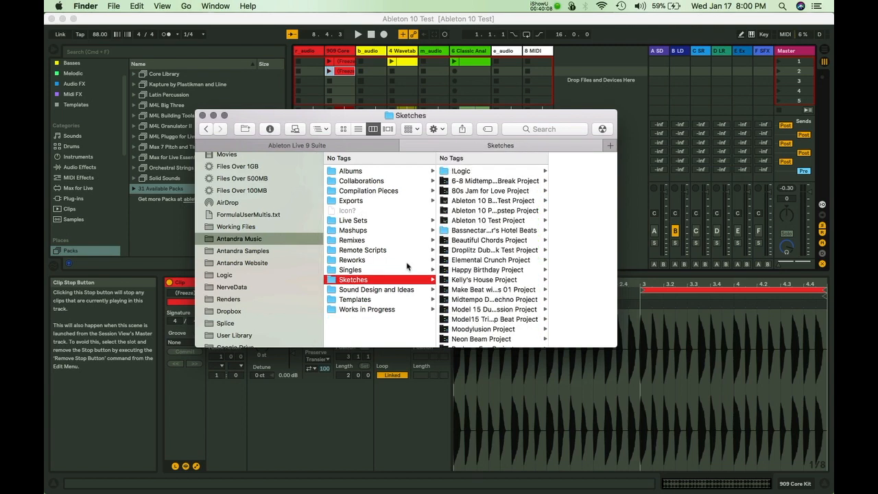
left_click(497, 222)
left_click(541, 190)
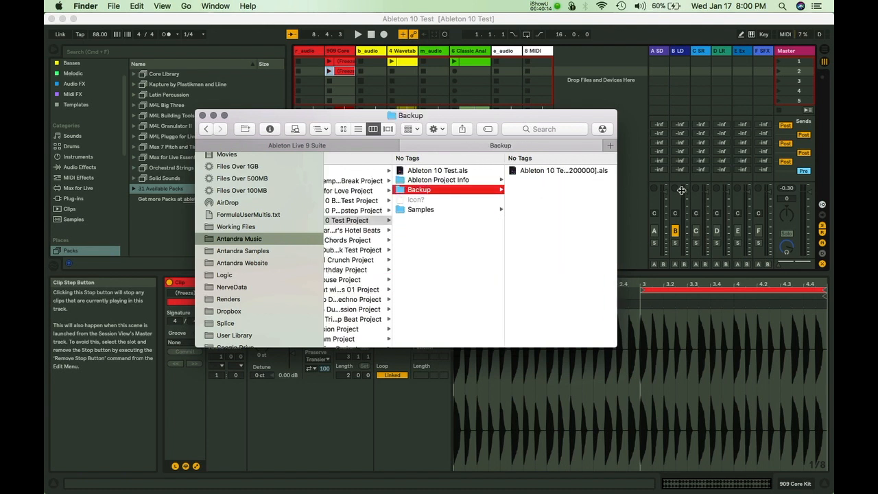
Widen the window, inspect the backup and main Ableton 10 Test set files, and return to Live.
left_click_drag(617, 187, 708, 190)
left_click(578, 173)
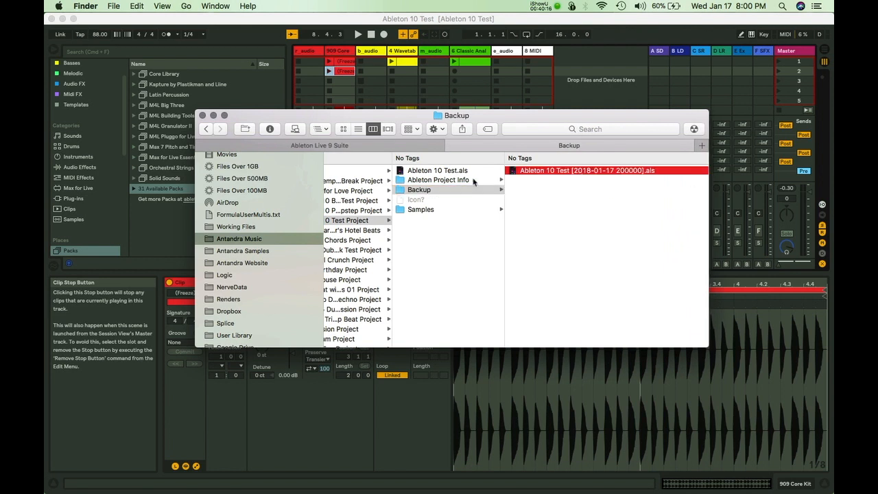
left_click(343, 173)
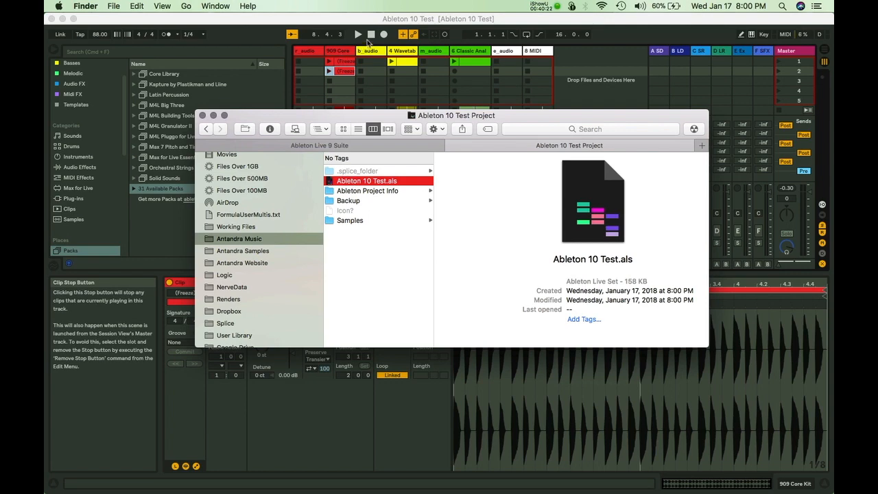
left_click(323, 23)
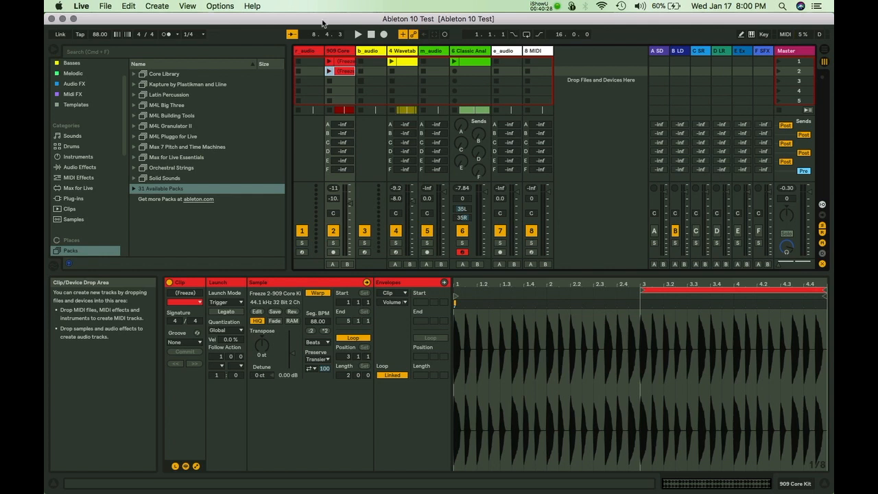
Browse Current Project to reveal the two Freeze 909 Core Kit WAVs, widening the browser, then select the 909 Core track.
left_click(276, 294)
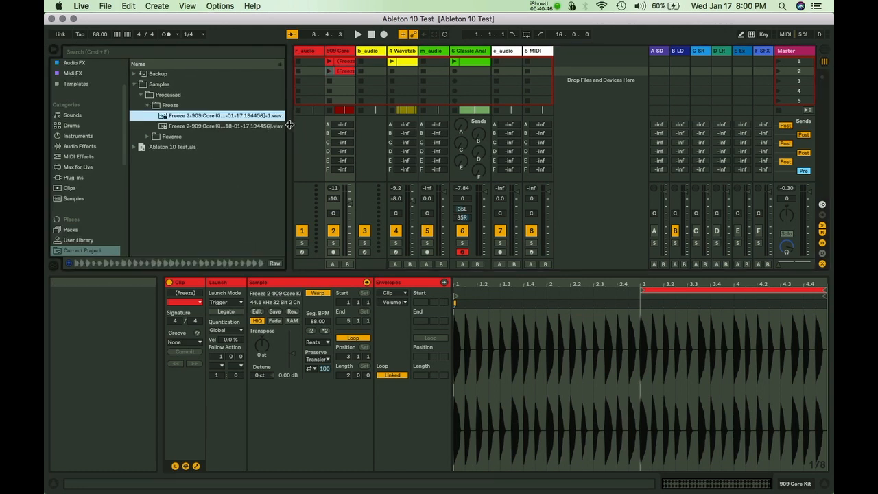
left_click_drag(288, 127, 368, 127)
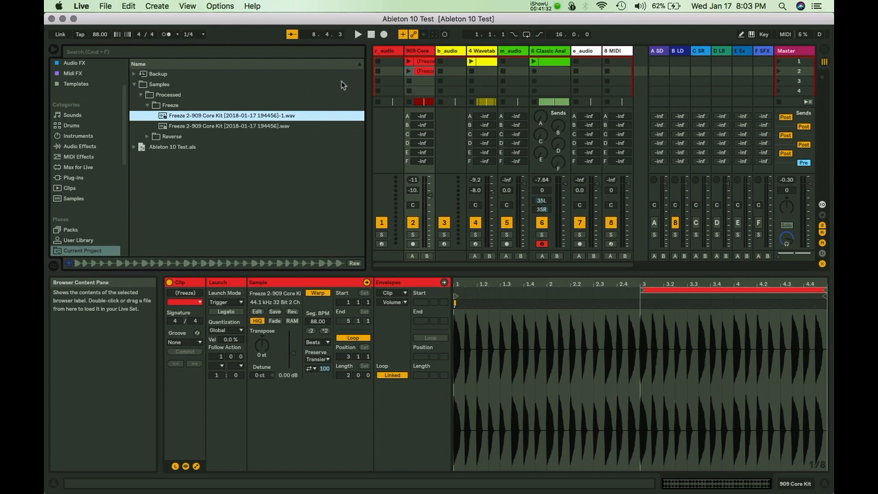
left_click(416, 53)
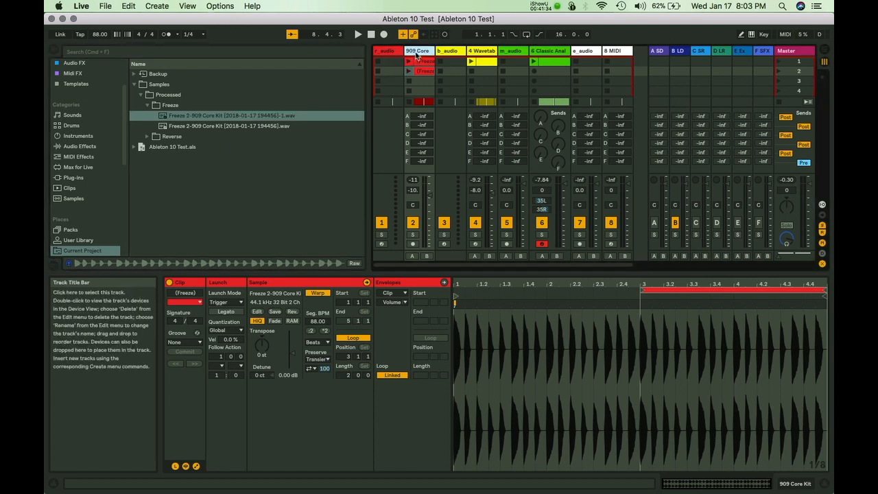
Insert a new MIDI track after 909 Core and load a Drum Rack onto it.
key("super+shift+t")
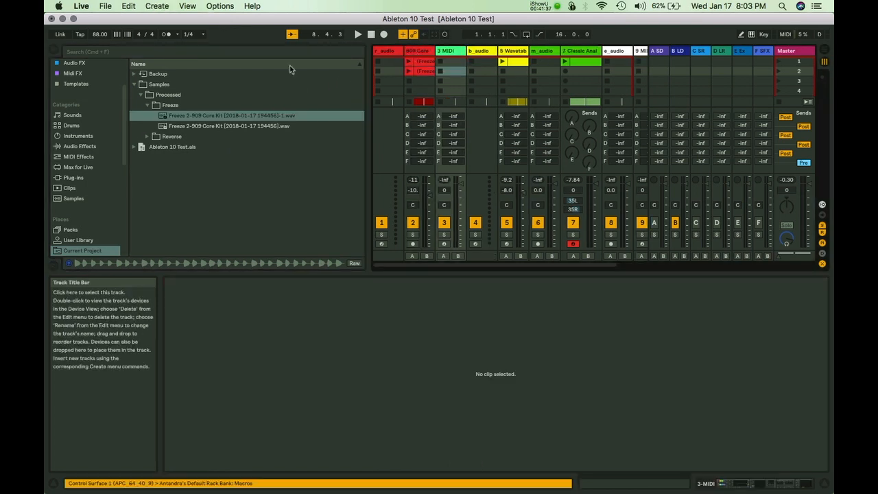
left_click(78, 139)
double_click(162, 95)
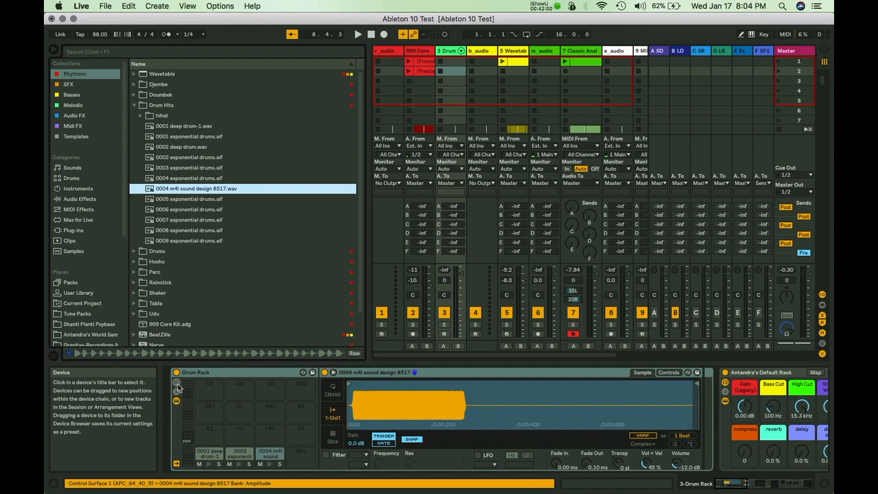
Show the Drum Rack chains, add an Erosion return chain, and route chain 0001 deep drum-1 into Erosion.
left_click(176, 383)
left_click(177, 446)
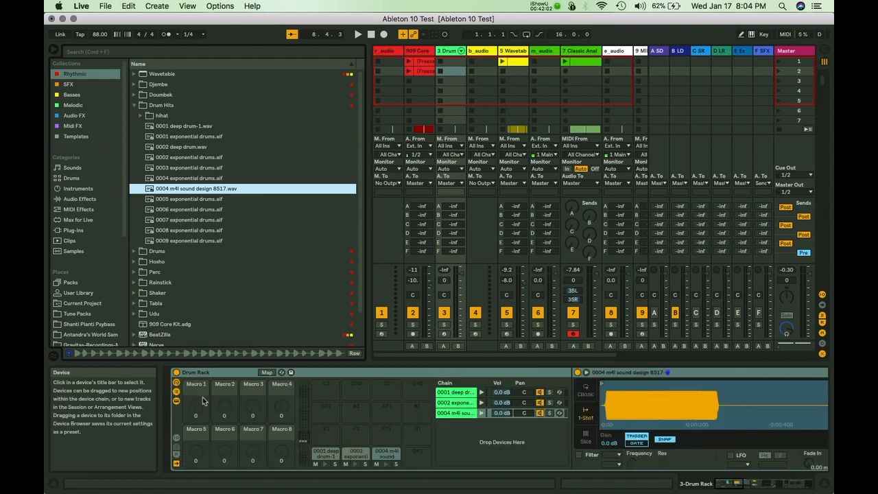
left_click(177, 436)
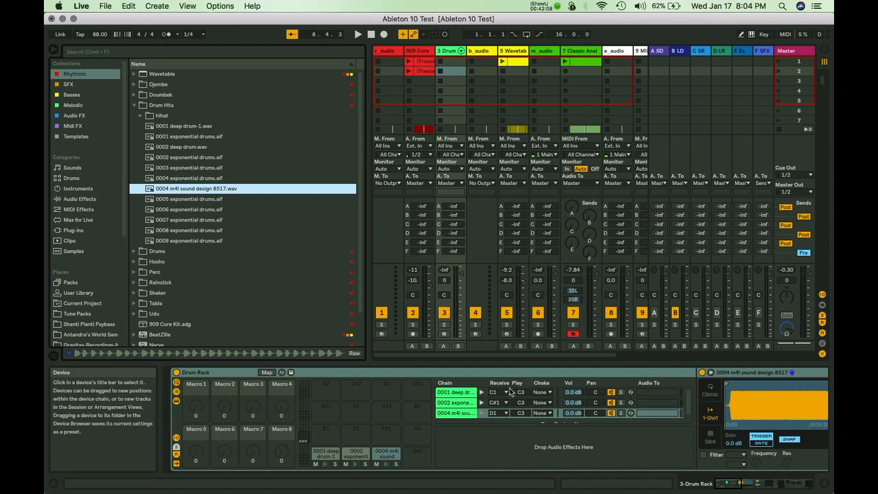
left_click(648, 393)
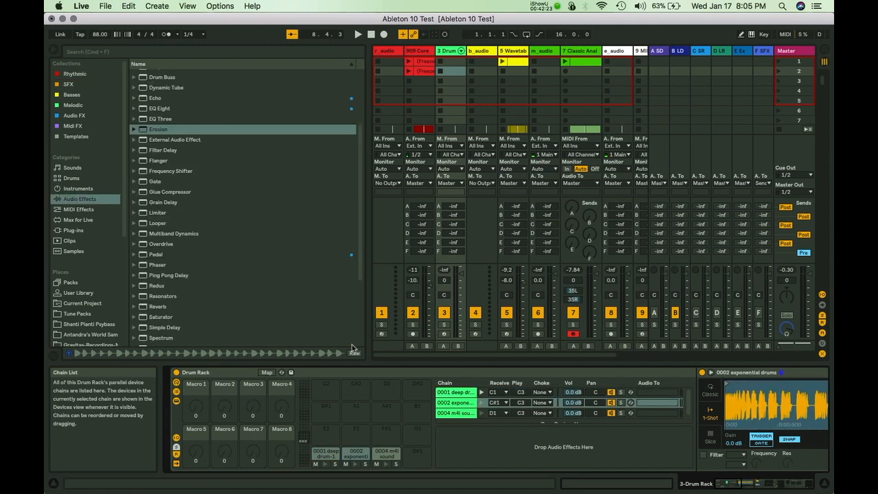
left_click_drag(176, 131, 496, 446)
left_click(677, 392)
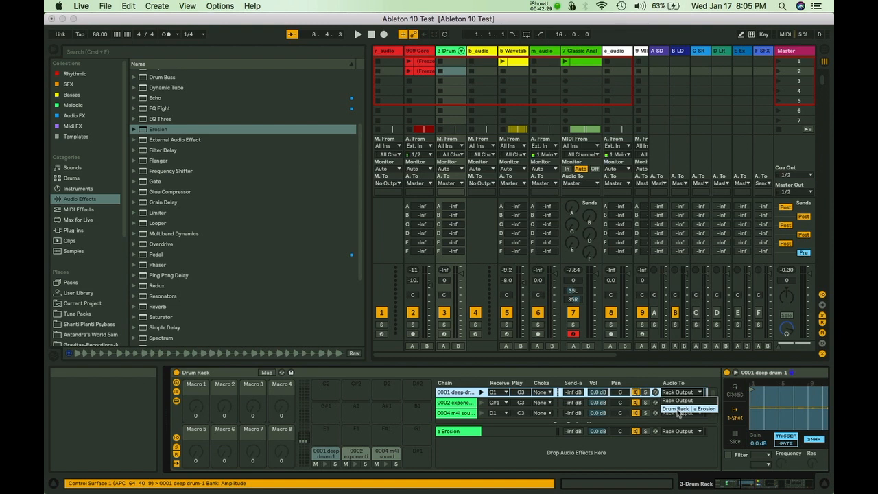
left_click(678, 410)
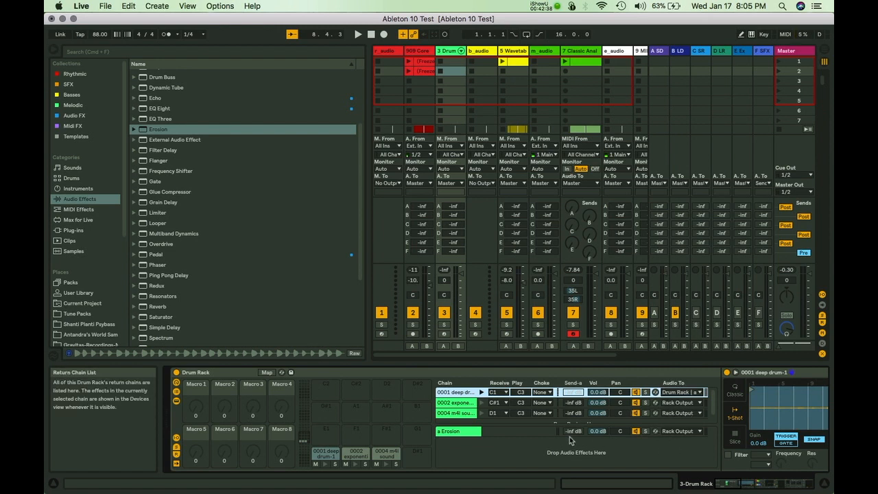
Turn the metronome on, start playback, and keep the Classic metronome sound.
left_click(172, 35)
key("space")
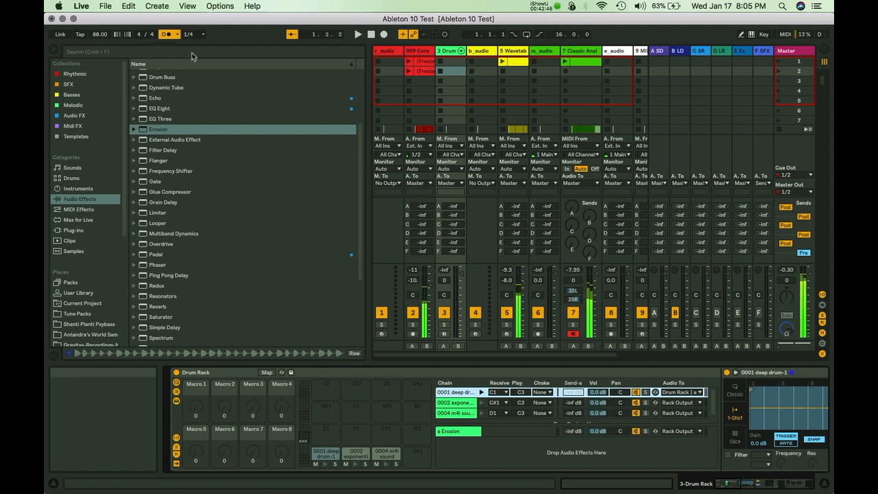
left_click(177, 34)
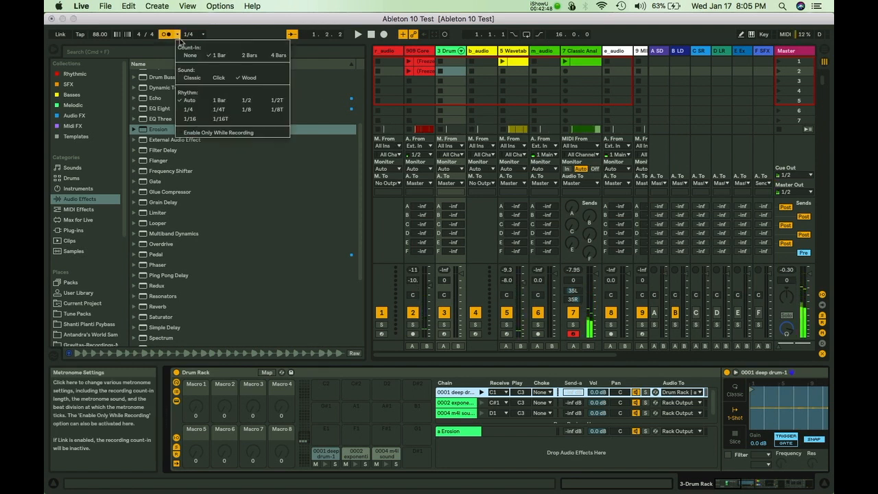
left_click(193, 78)
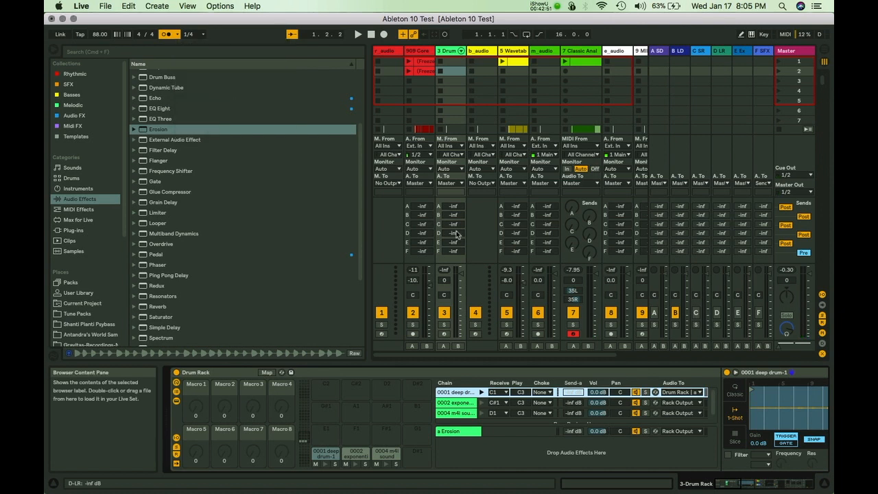
Deactivate tracks 2 through 8.
left_click(413, 312)
left_click(443, 312)
left_click(475, 312)
left_click(507, 312)
left_click(537, 313)
left_click(573, 313)
left_click(611, 313)
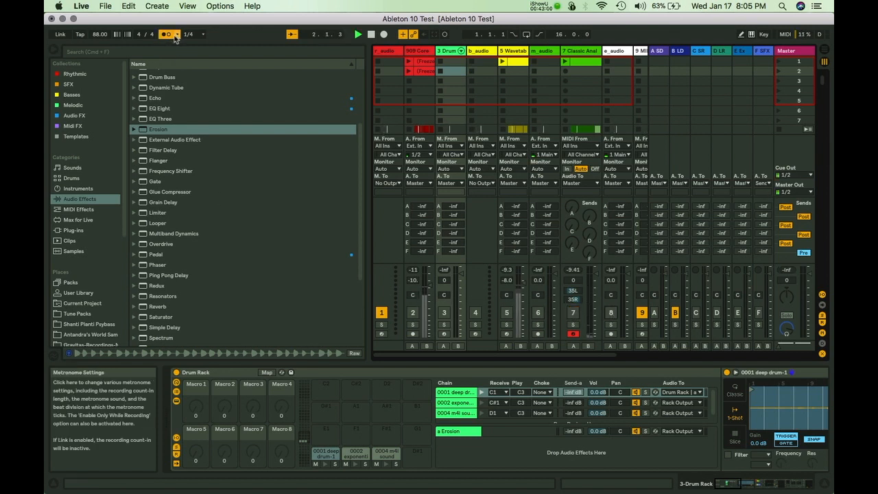
Switch the metronome sound to Click, then Wood, set its rhythm to 1/16, and restart playback.
left_click(176, 35)
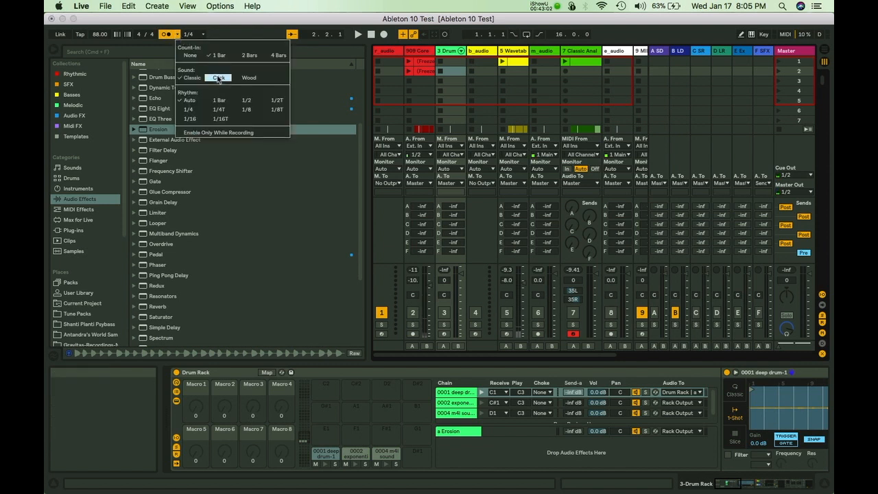
left_click(218, 79)
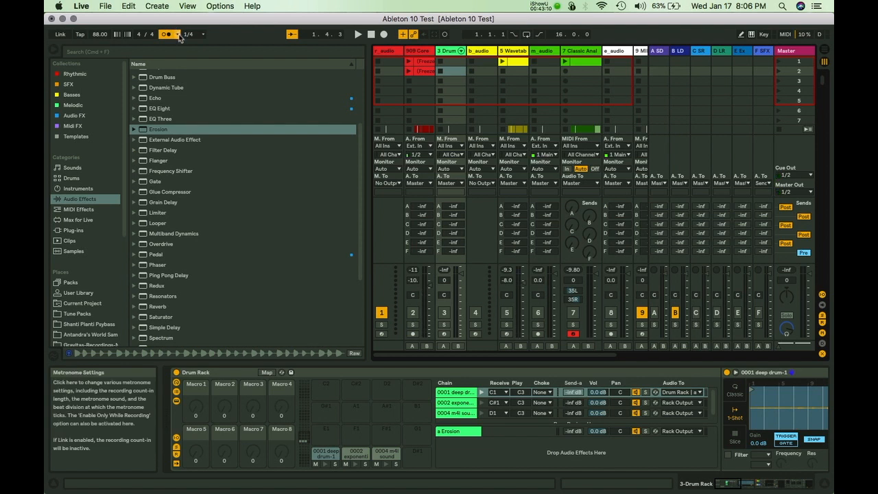
left_click(179, 36)
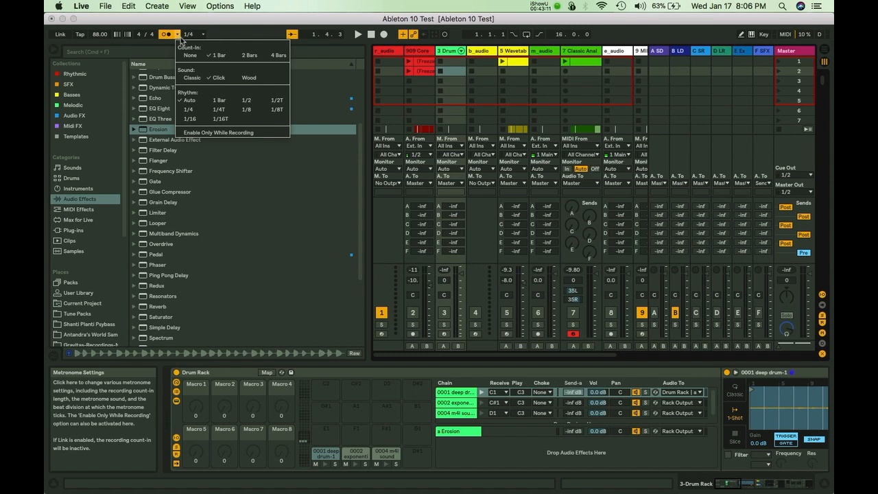
left_click(246, 78)
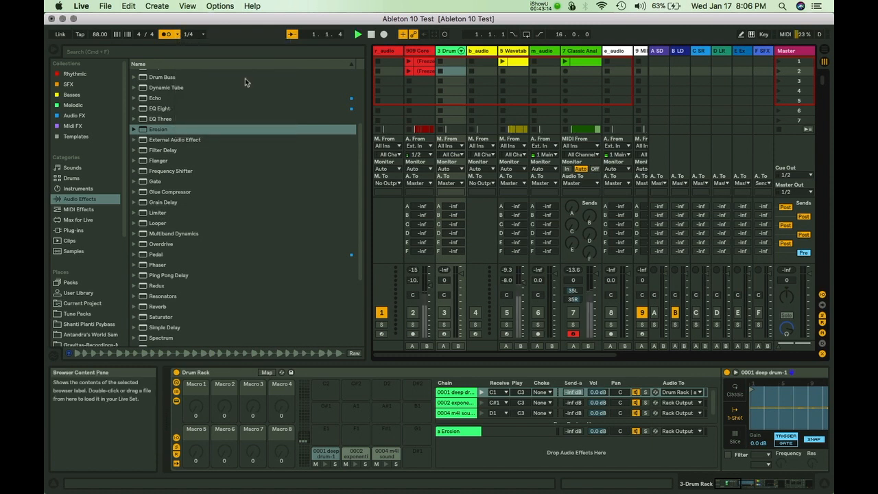
left_click(177, 35)
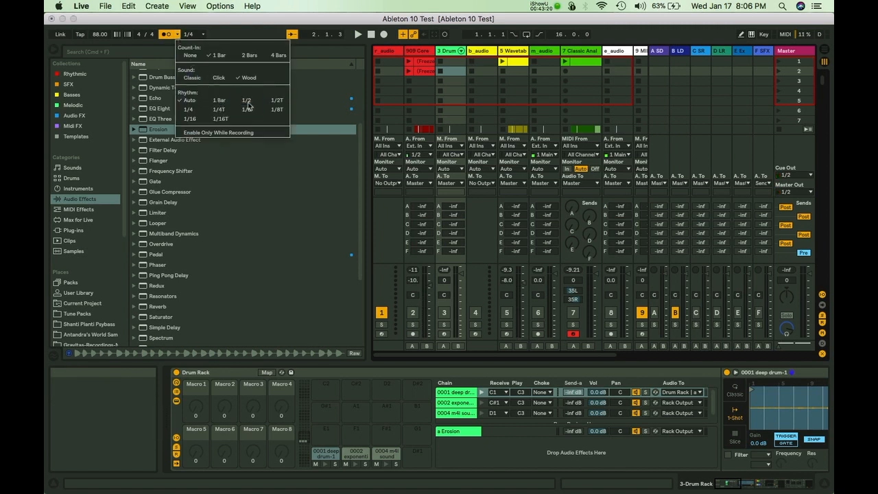
left_click(190, 119)
key("space")
Turn the metronome off and review its settings before closing them.
left_click(169, 35)
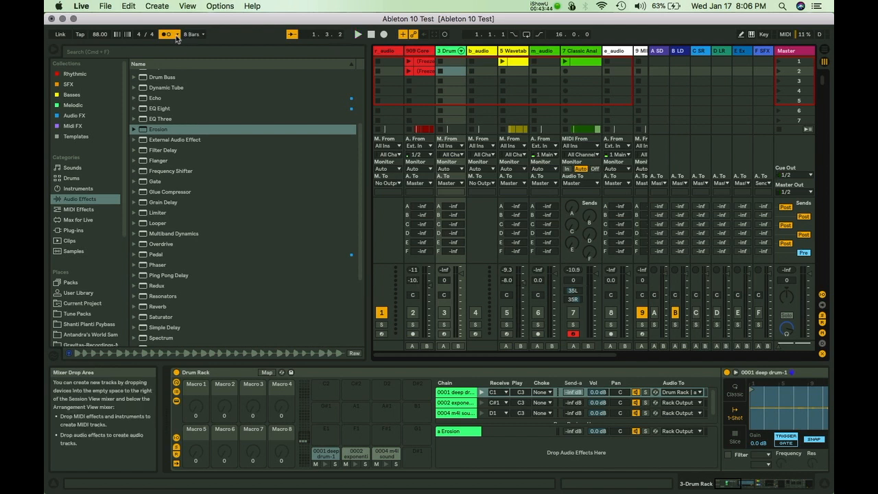
left_click(178, 35)
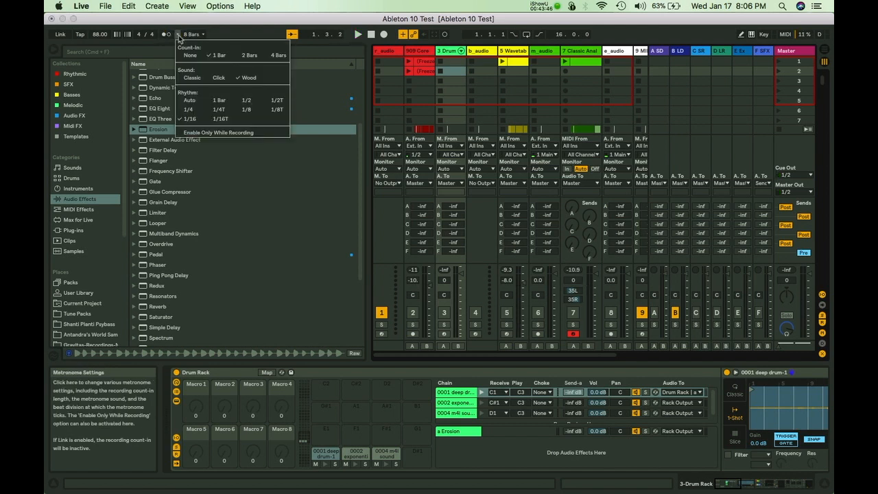
left_click(179, 36)
left_click(179, 36)
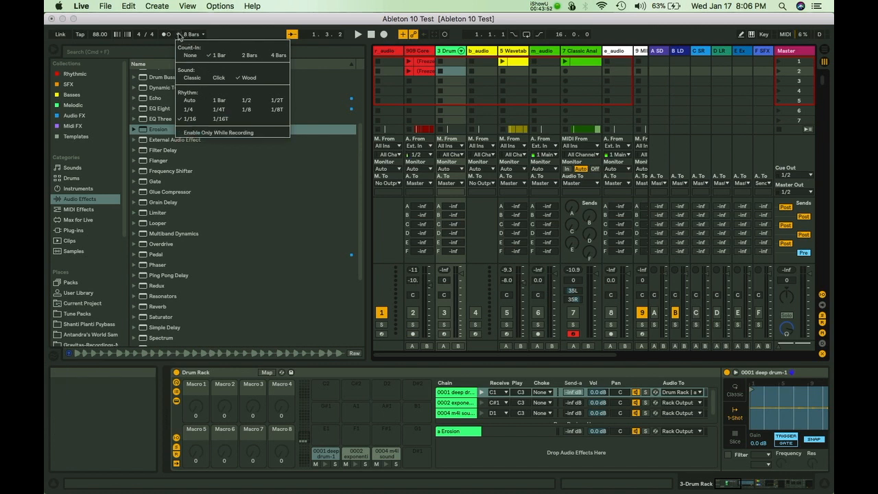
left_click(183, 38)
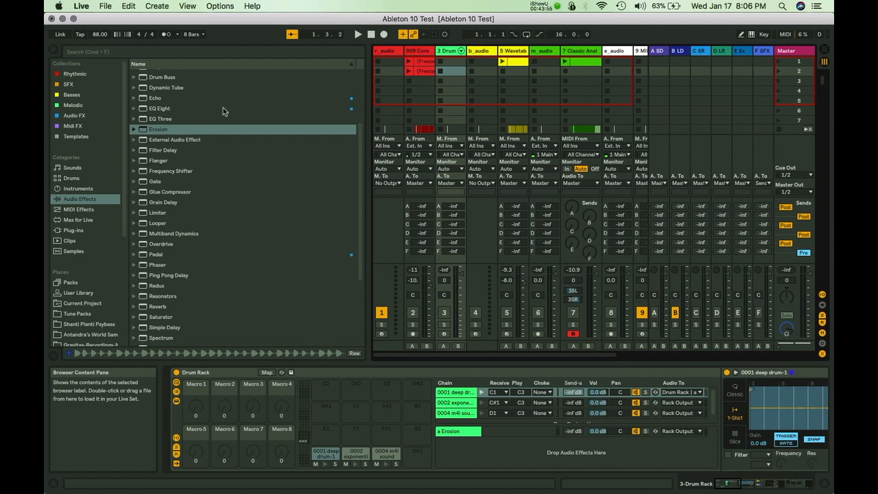